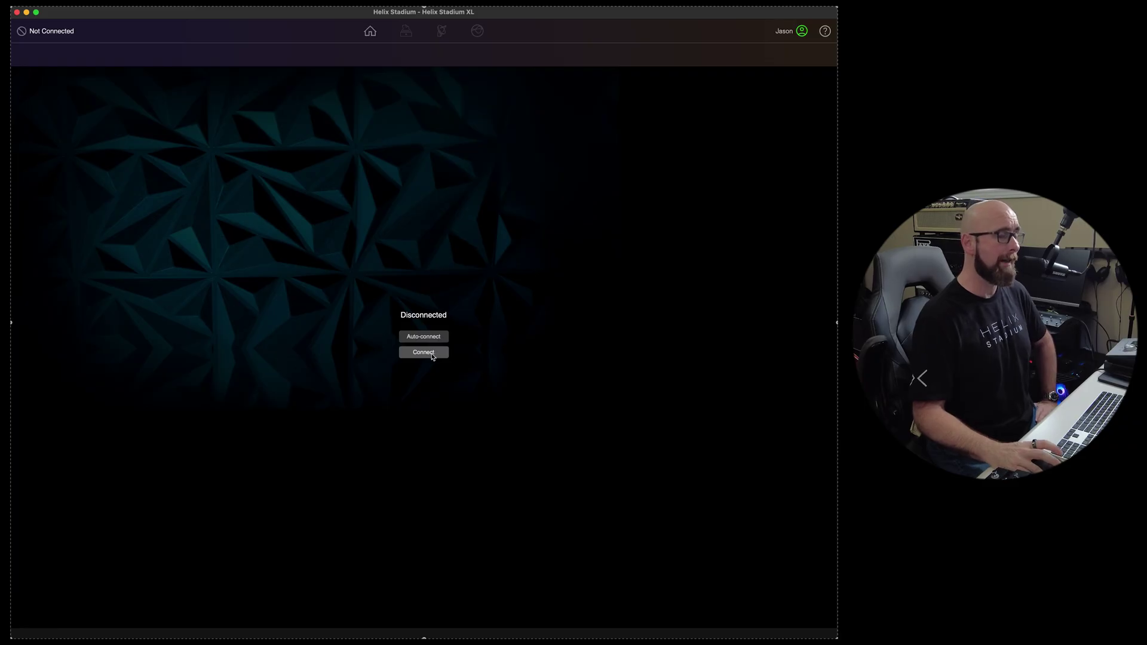
Connect to the available Helix Stadium device, keeping Auto-connect at Launch enabled.
{"action": "left_click", "coordinate": [432, 357]}
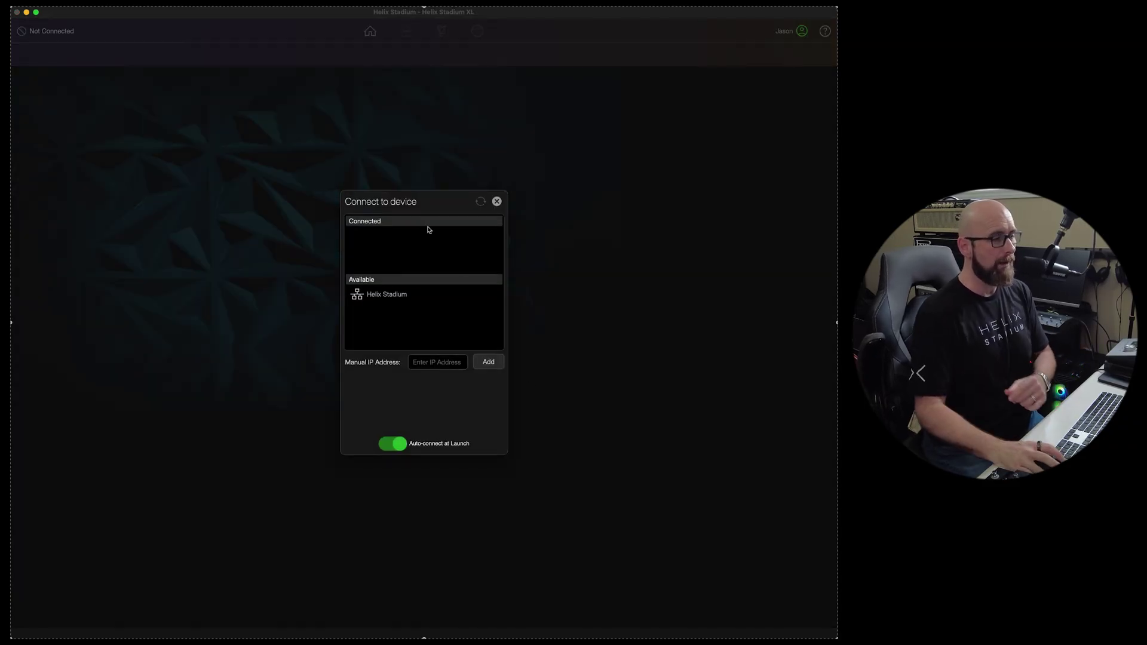
{"action": "mouse_move", "coordinate": [417, 300]}
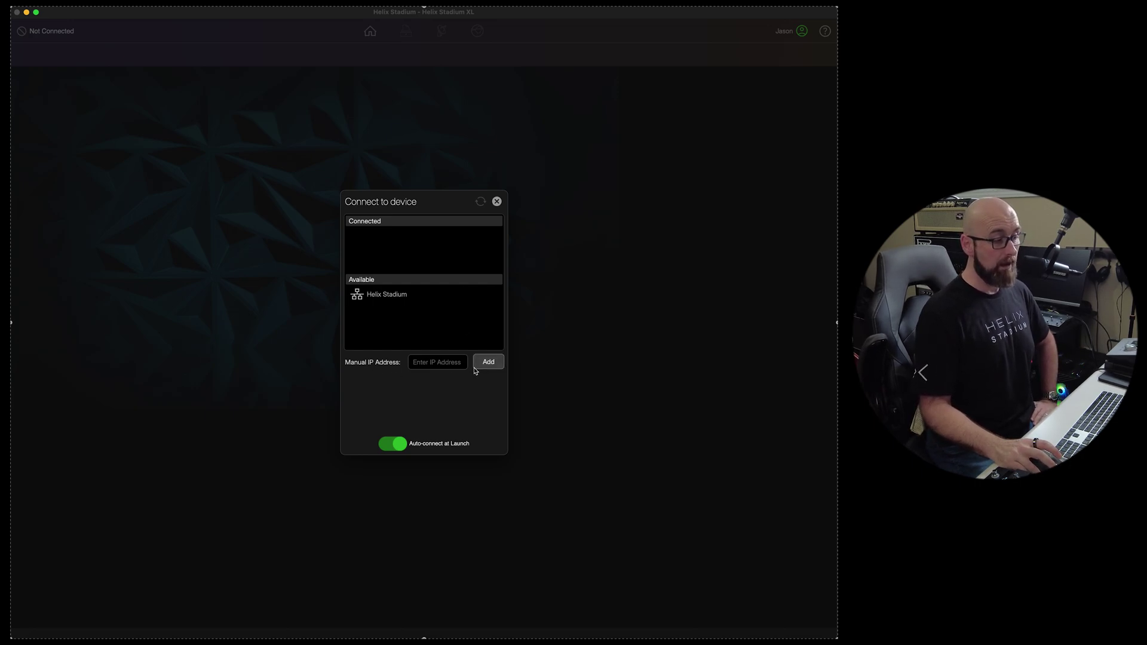
{"action": "left_click", "coordinate": [397, 447]}
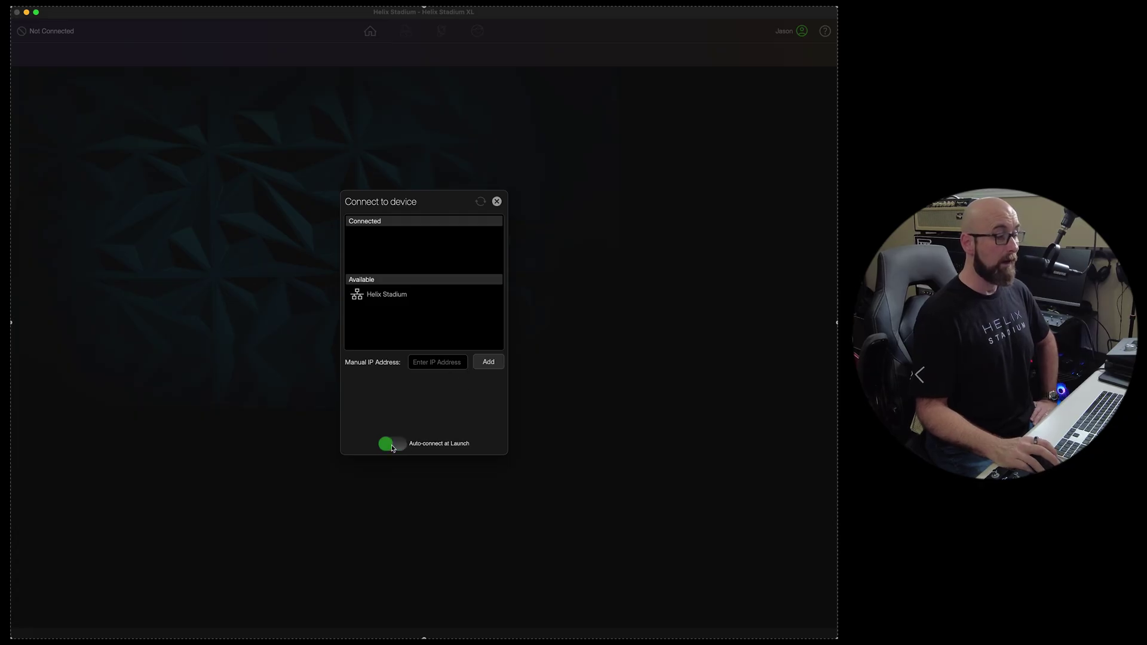
{"action": "left_click", "coordinate": [397, 447]}
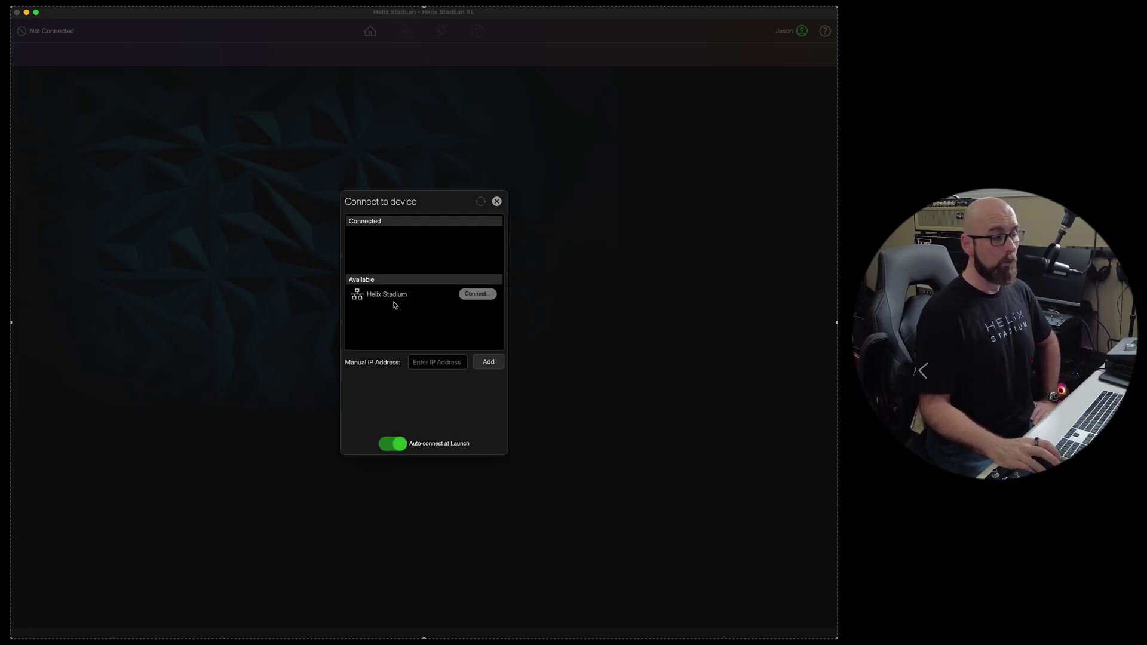
{"action": "left_click", "coordinate": [478, 295]}
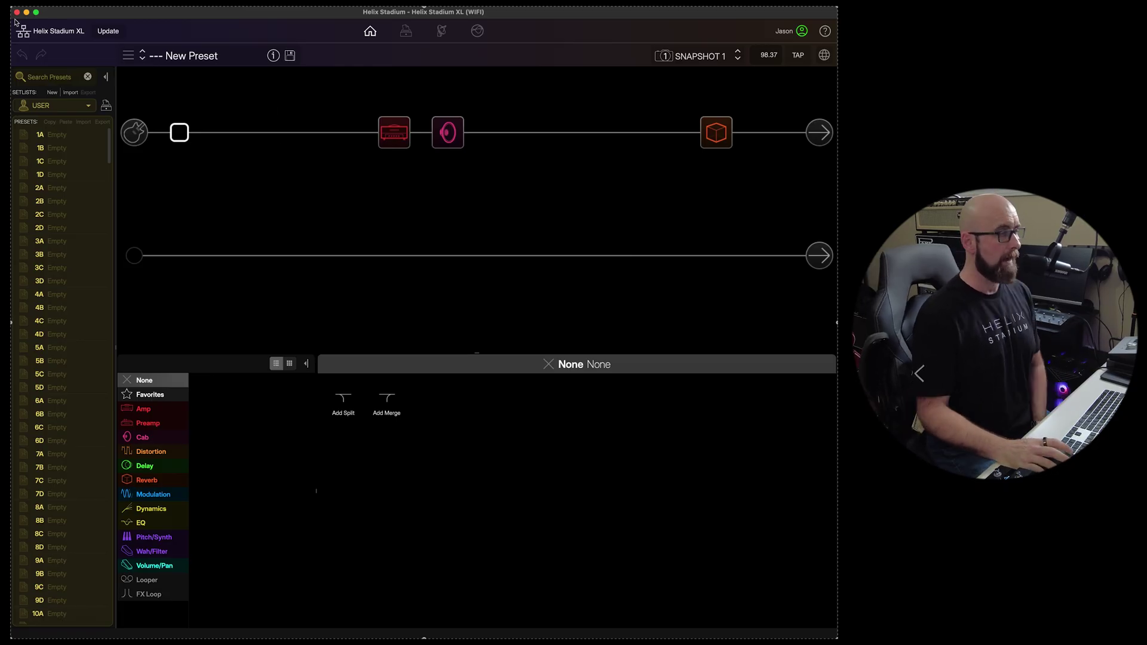
Check which device is connected in the device connection settings, then close them.
{"action": "left_click", "coordinate": [53, 32]}
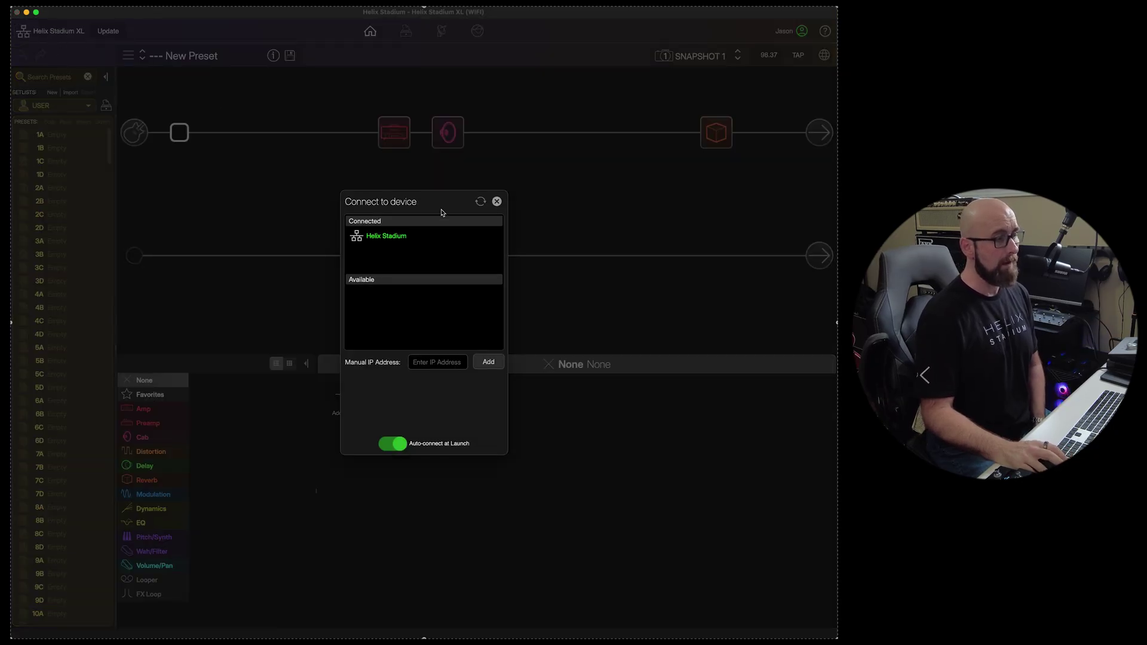
{"action": "left_click", "coordinate": [497, 201]}
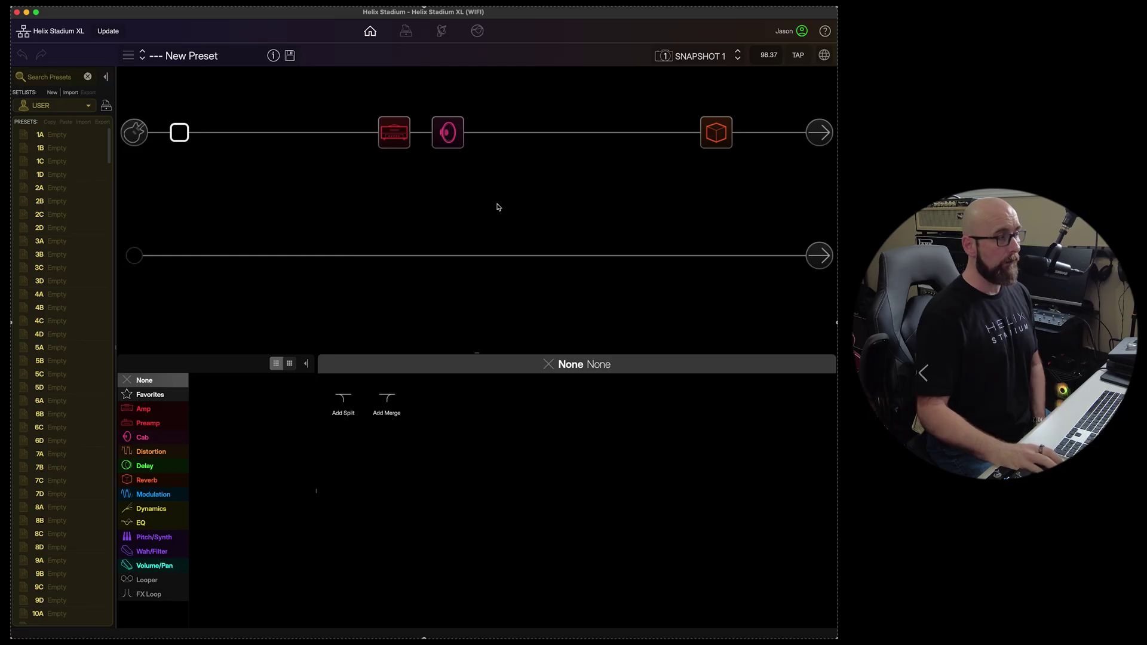
{"action": "left_click", "coordinate": [53, 32]}
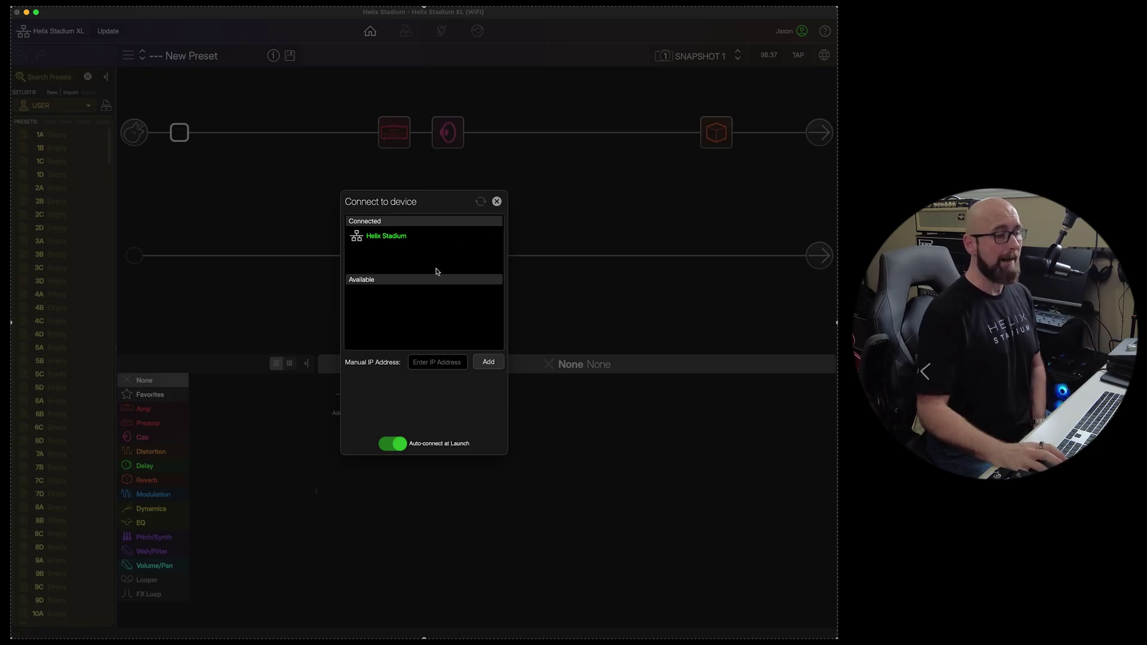
{"action": "left_click", "coordinate": [496, 201]}
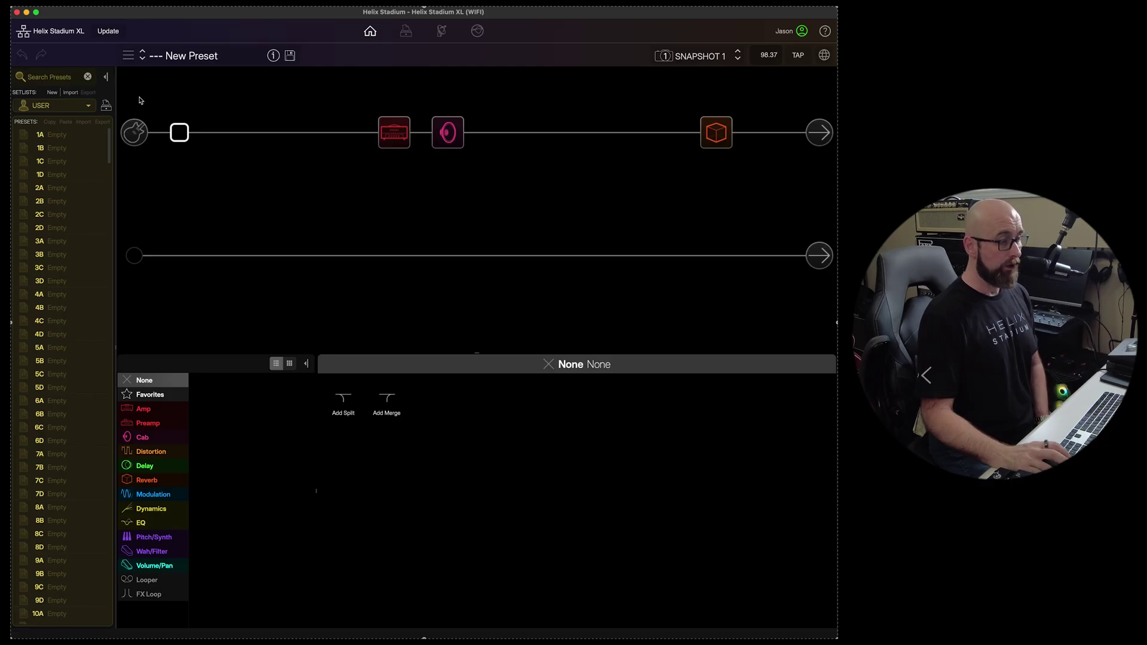
Open the Librarian and look through its Cab IRs, Favorites and Templates sections.
{"action": "left_click", "coordinate": [411, 36]}
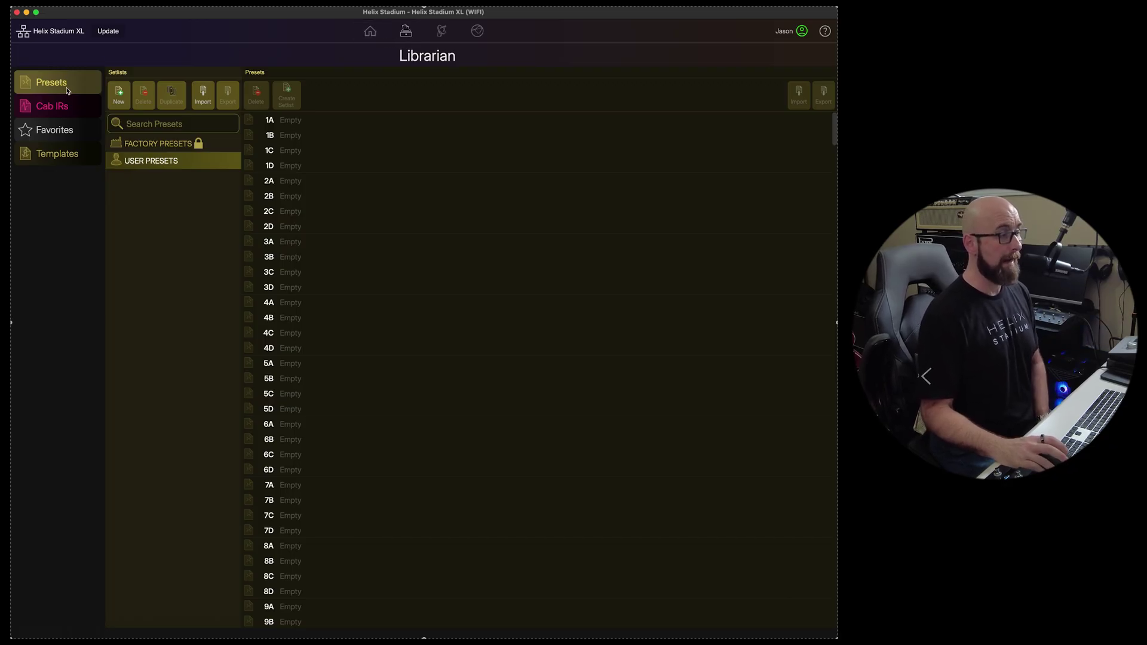
{"action": "left_click", "coordinate": [58, 111]}
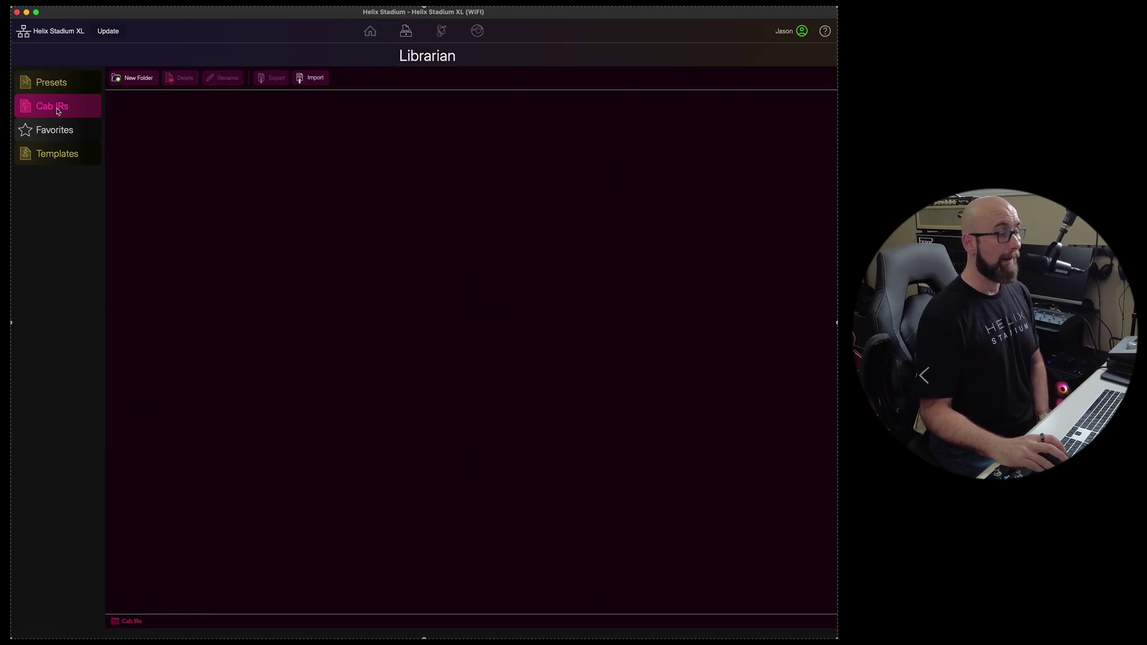
{"action": "left_click", "coordinate": [58, 132]}
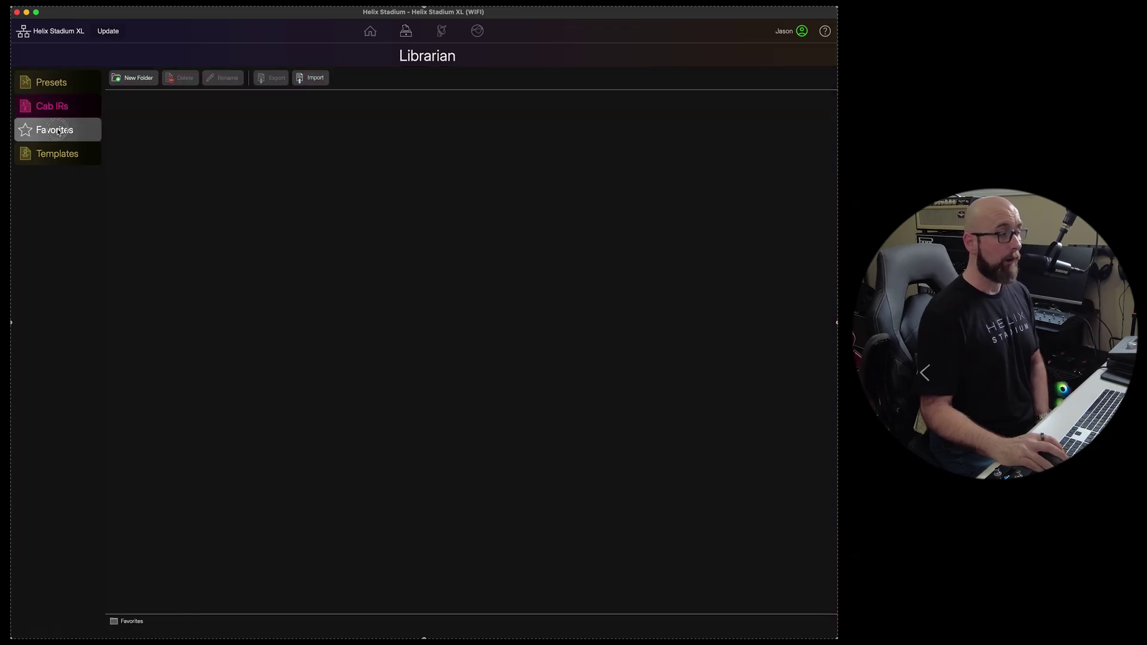
{"action": "left_click", "coordinate": [62, 162]}
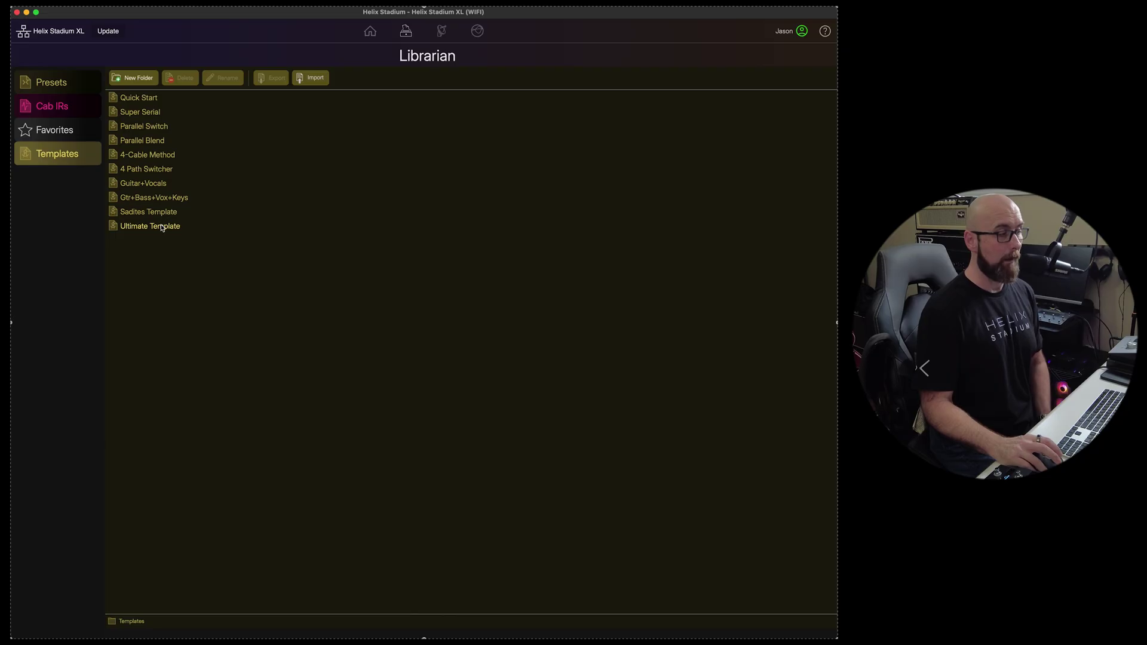
Browse the list of factory presets in the Librarian's Presets section.
{"action": "left_click", "coordinate": [53, 80]}
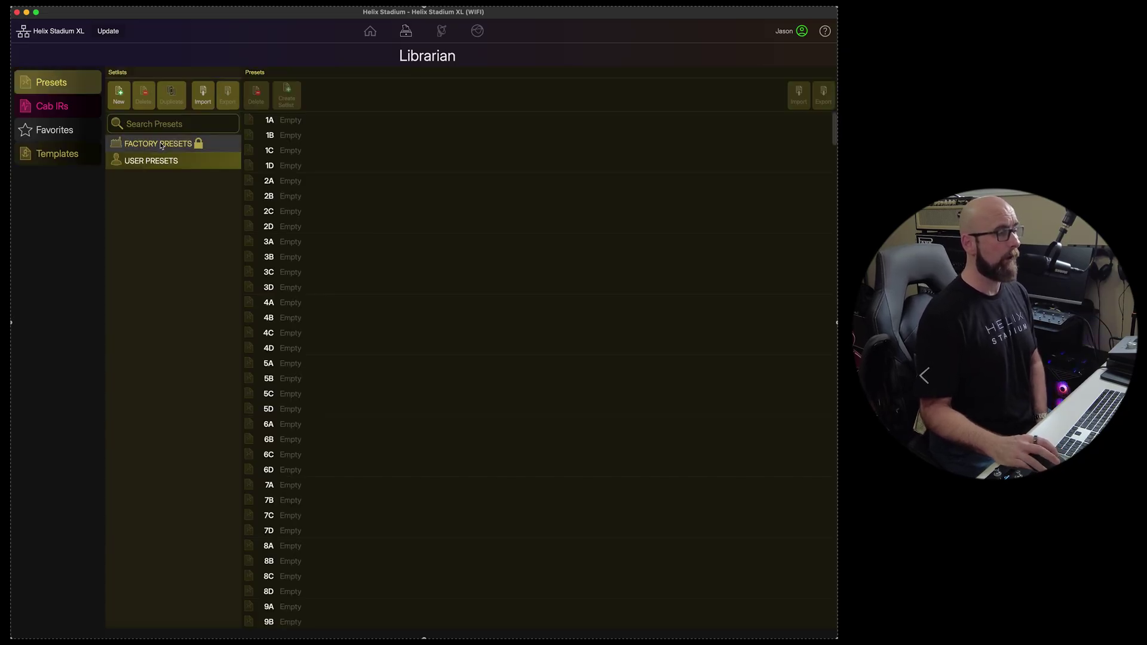
{"action": "left_click", "coordinate": [191, 142]}
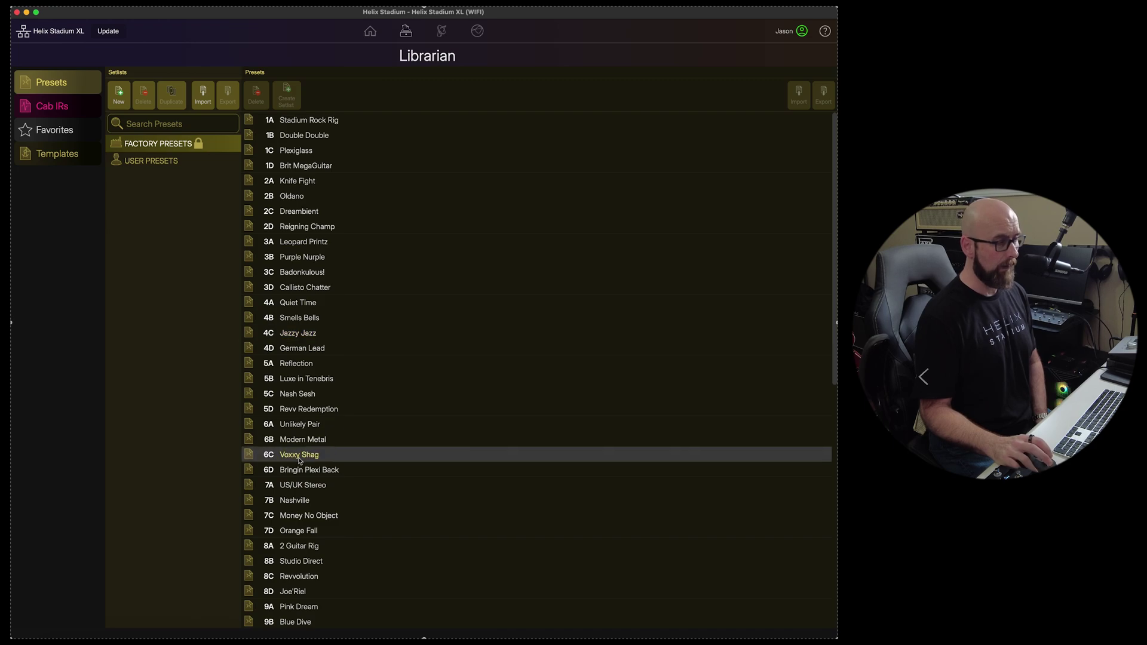
{"action": "scroll", "coordinate": [300, 460], "scroll_direction": "down", "scroll_amount": 10}
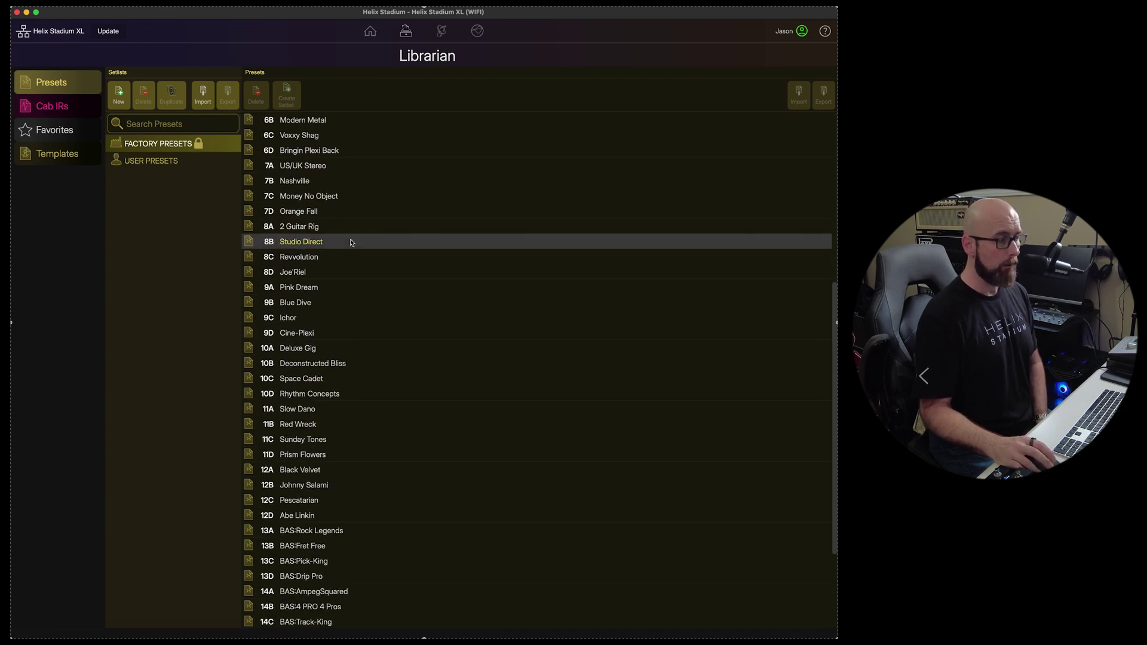
Examine the full list of user preset slots down to 128D and return to the first slots.
{"action": "left_click", "coordinate": [178, 166]}
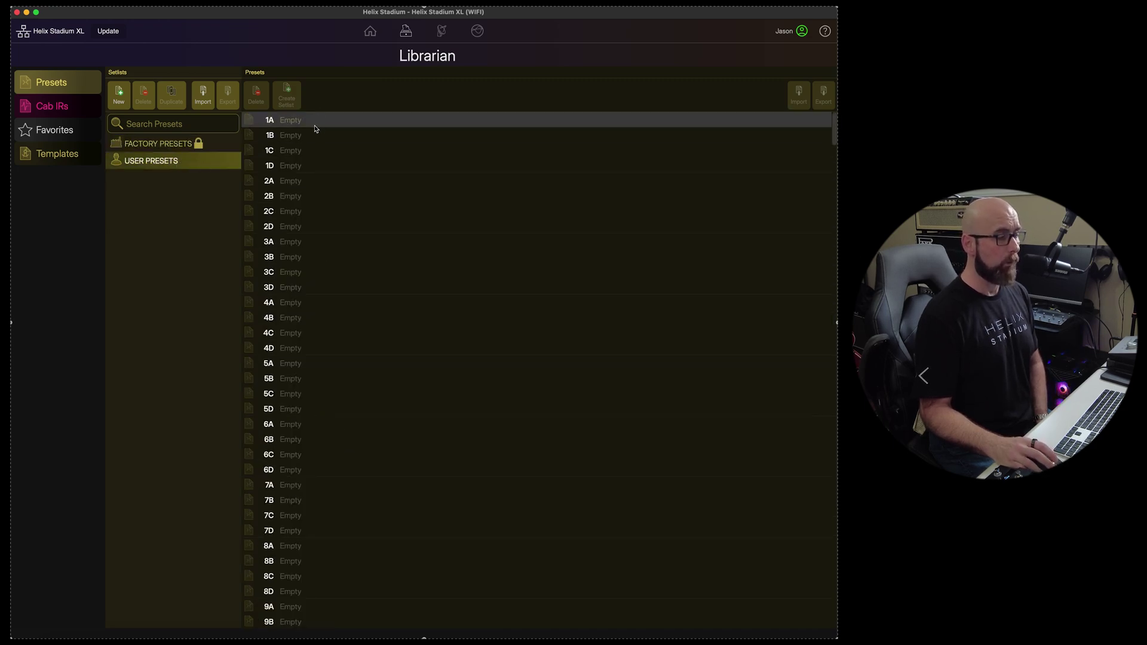
{"action": "scroll", "coordinate": [331, 290], "scroll_direction": "down", "scroll_amount": 20}
{"action": "scroll", "coordinate": [332, 287], "scroll_direction": "down", "scroll_amount": 20}
{"action": "scroll", "coordinate": [329, 285], "scroll_direction": "down", "scroll_amount": 15}
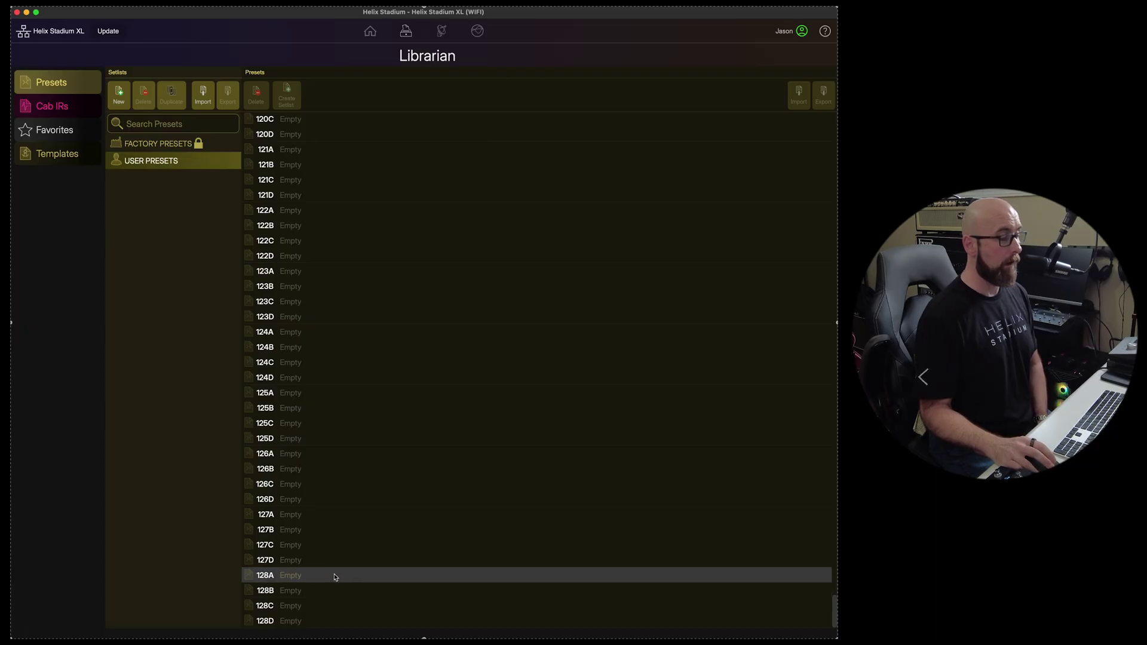
{"action": "scroll", "coordinate": [341, 538], "scroll_direction": "up", "scroll_amount": 13}
{"action": "scroll", "coordinate": [344, 529], "scroll_direction": "up", "scroll_amount": 20}
{"action": "scroll", "coordinate": [449, 549], "scroll_direction": "up", "scroll_amount": 20}
{"action": "scroll", "coordinate": [417, 541], "scroll_direction": "up", "scroll_amount": 4}
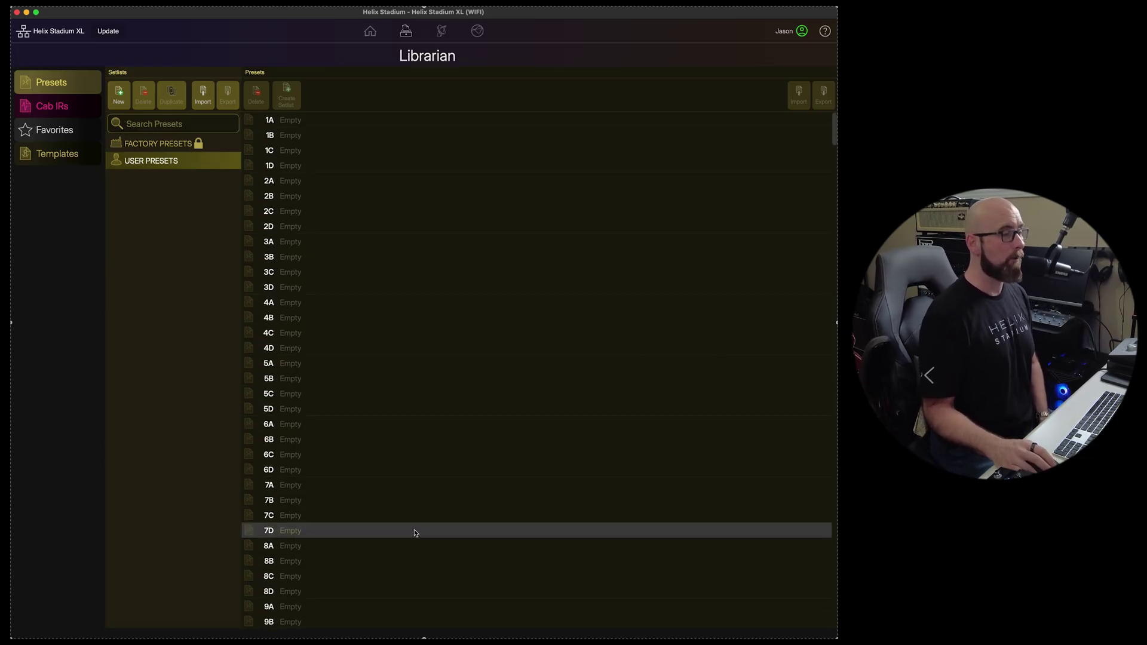
{"action": "left_click", "coordinate": [133, 276]}
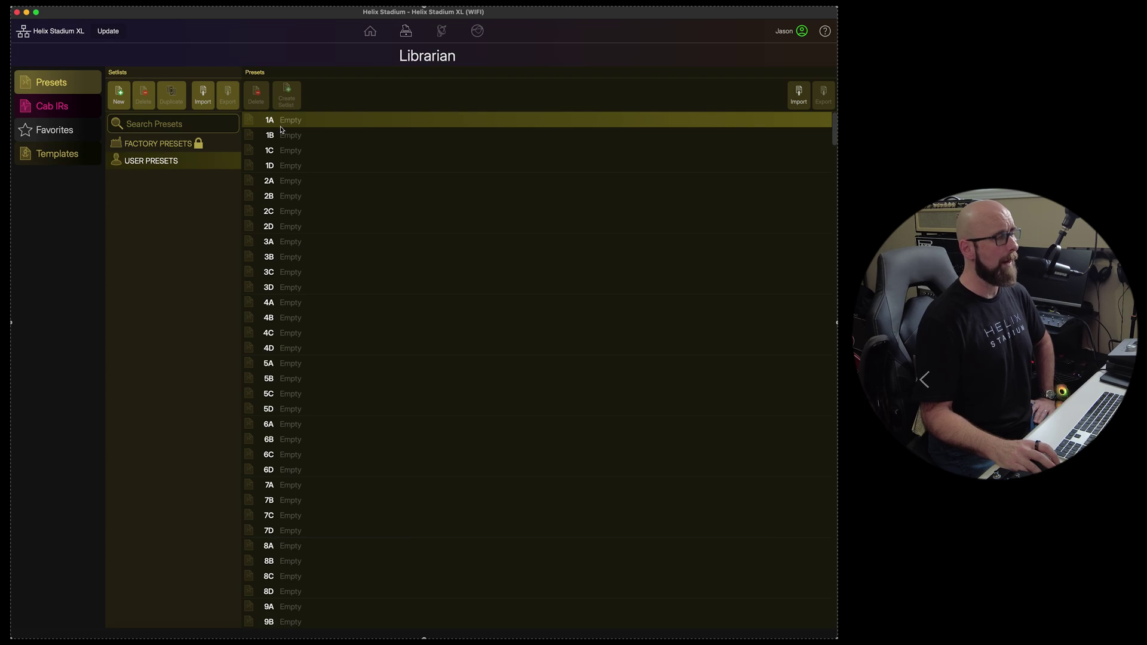
Save the current new preset to user slot 1A, naming it with the owner's first name plus "Preset".
{"action": "left_click", "coordinate": [370, 30]}
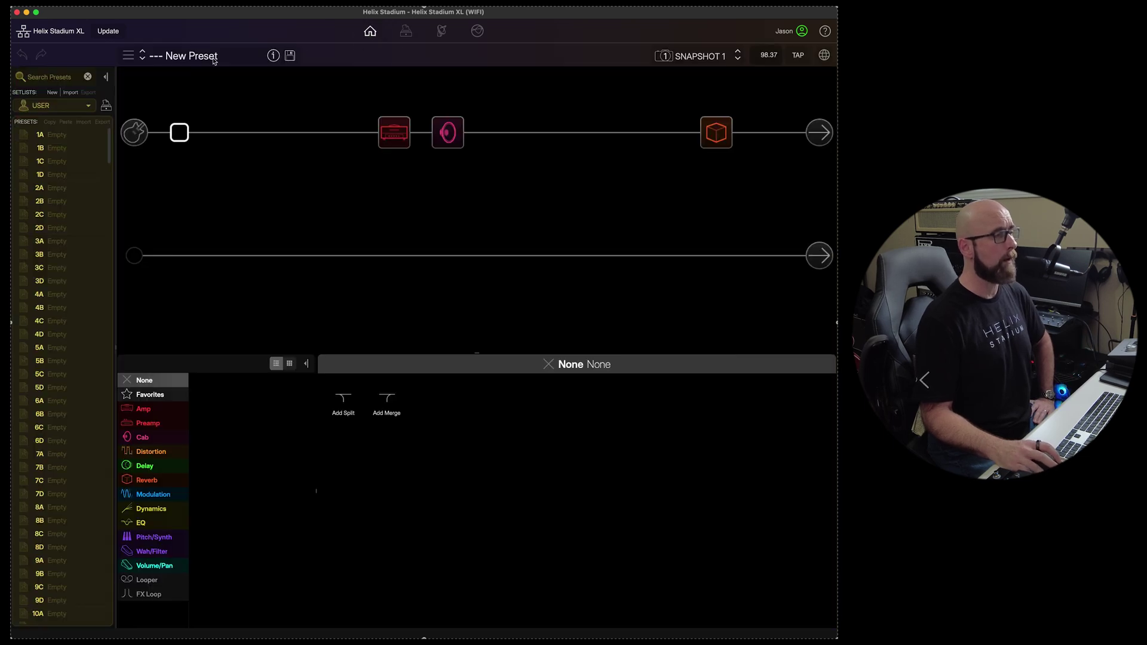
{"action": "left_click", "coordinate": [289, 55]}
{"action": "left_click", "coordinate": [343, 117]}
{"action": "left_click", "coordinate": [318, 102]}
{"action": "type", "text": "Ja"}
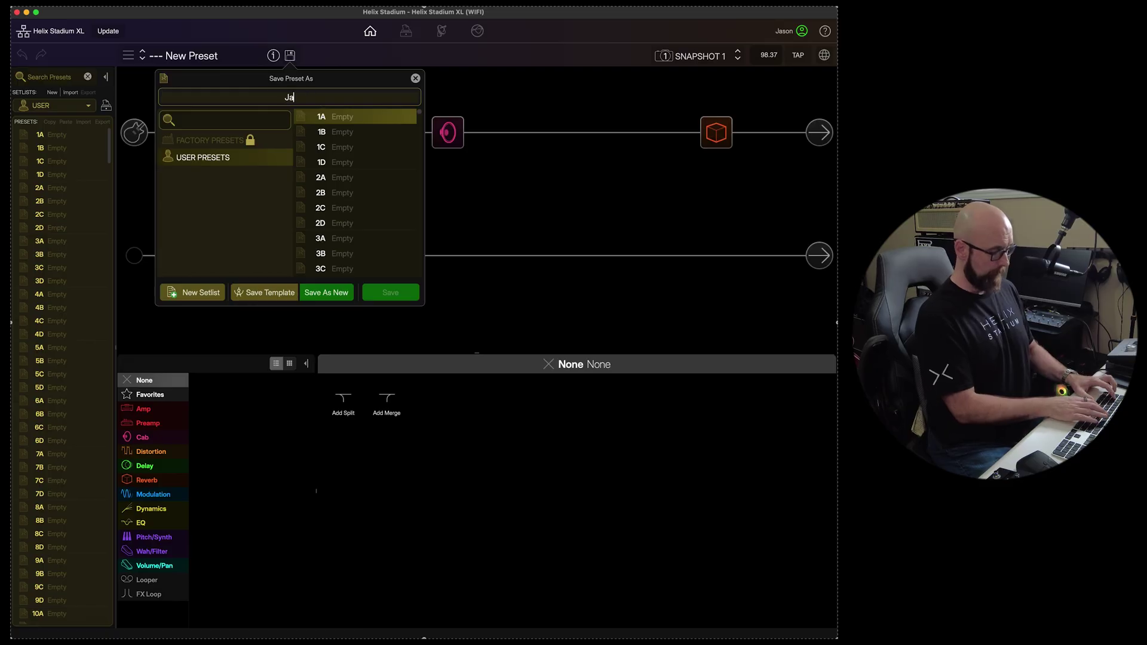
{"action": "type", "text": "sons Preset"}
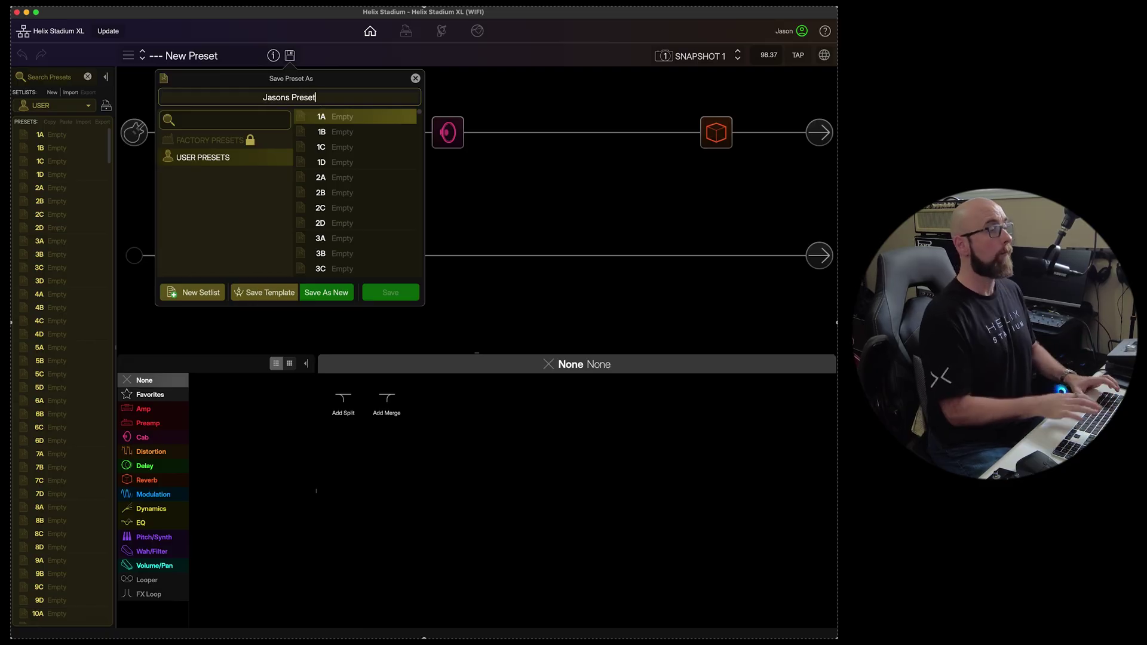
{"action": "left_click", "coordinate": [349, 128]}
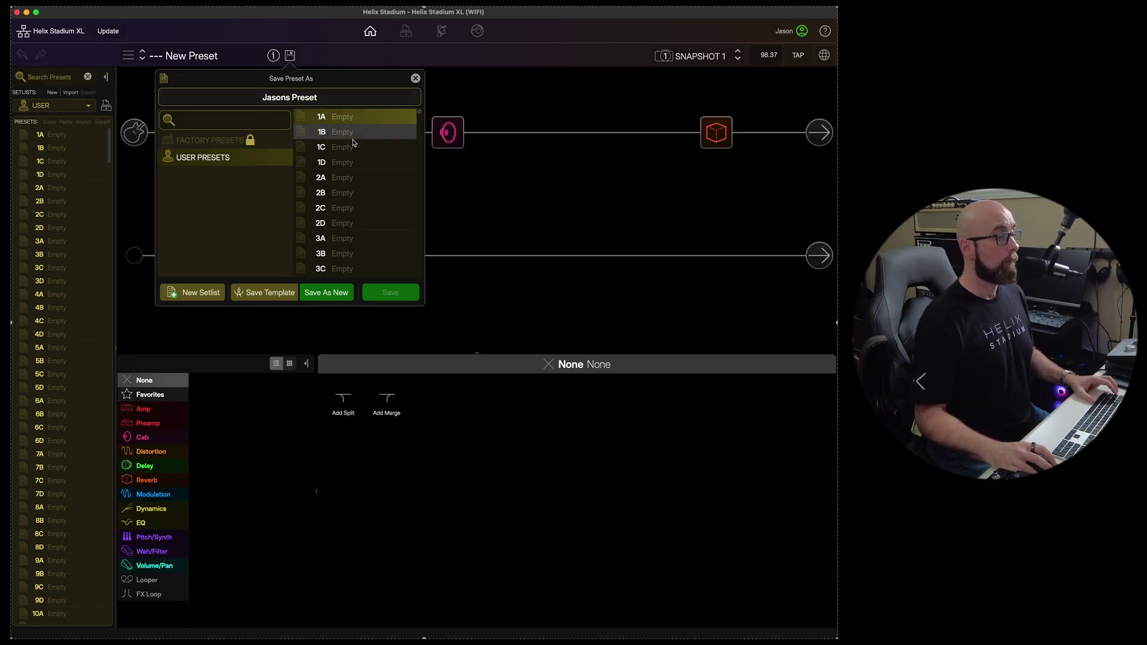
{"action": "left_click", "coordinate": [341, 295]}
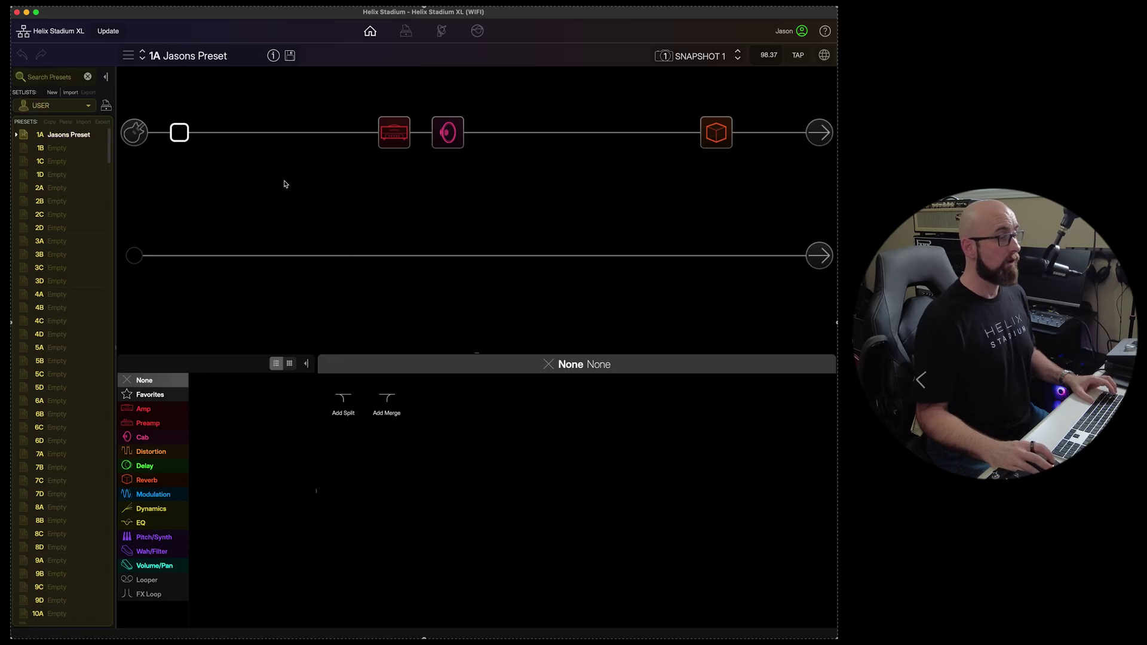
Delete the preset in user slot 1A from the Librarian.
{"action": "left_click", "coordinate": [390, 38]}
{"action": "left_click", "coordinate": [316, 120]}
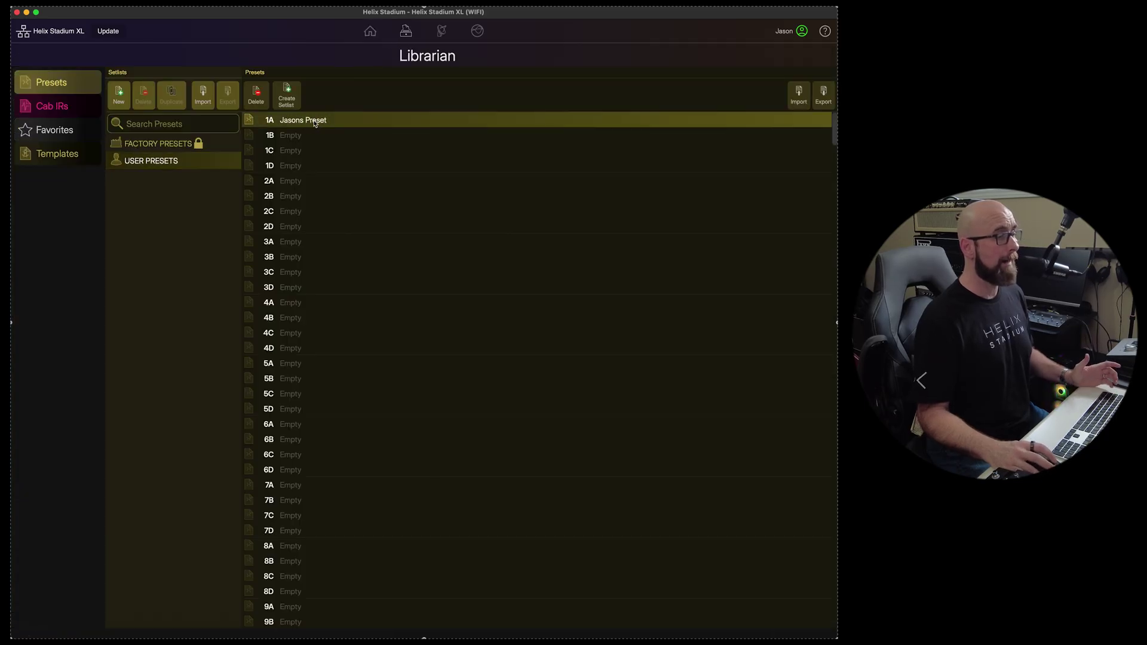
{"action": "left_click", "coordinate": [256, 95]}
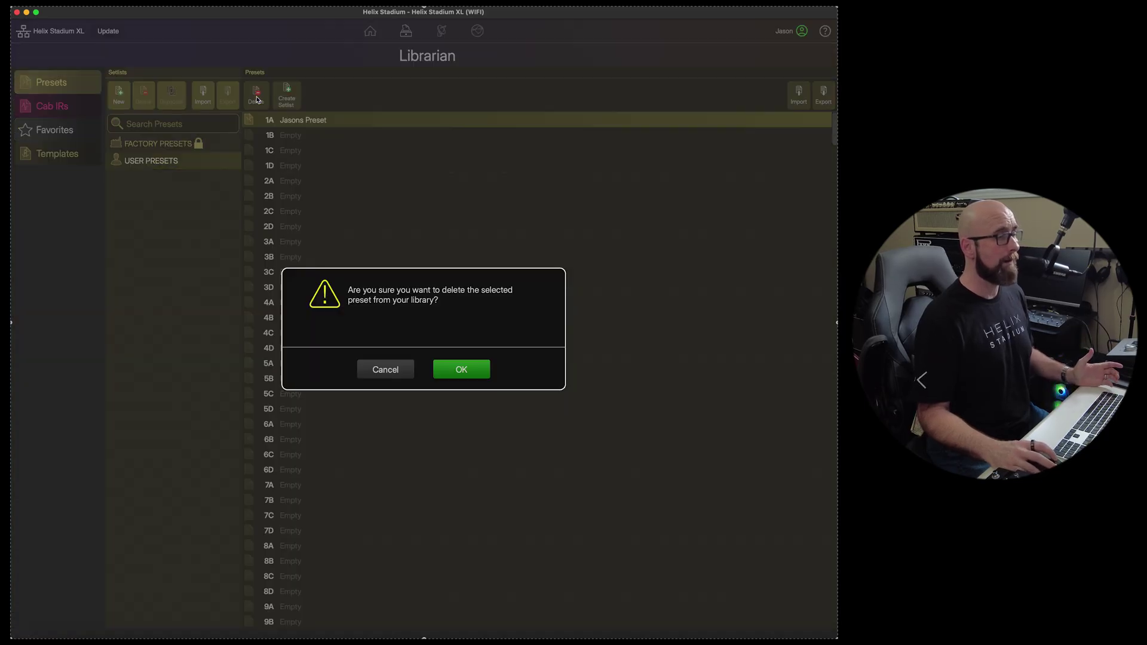
{"action": "left_click", "coordinate": [460, 370]}
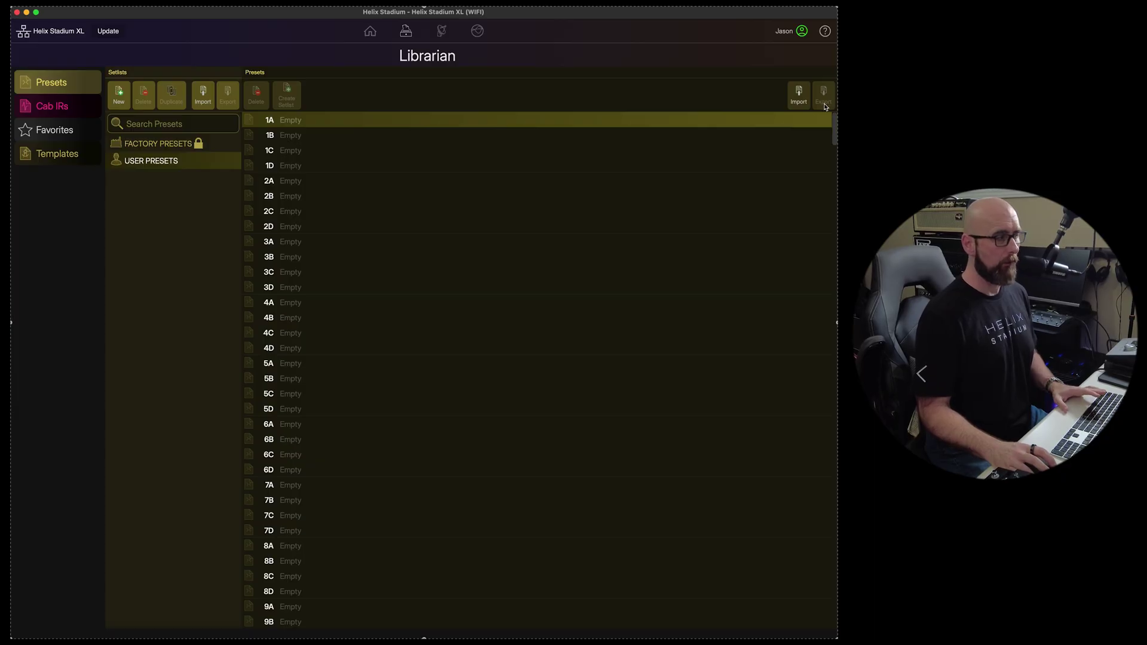
Import the fathead, lct240, m160, r10 and sm7b double_cream_48khz_50ms_ir.wav files into the Librarian's Cab IRs.
{"action": "left_click", "coordinate": [64, 109]}
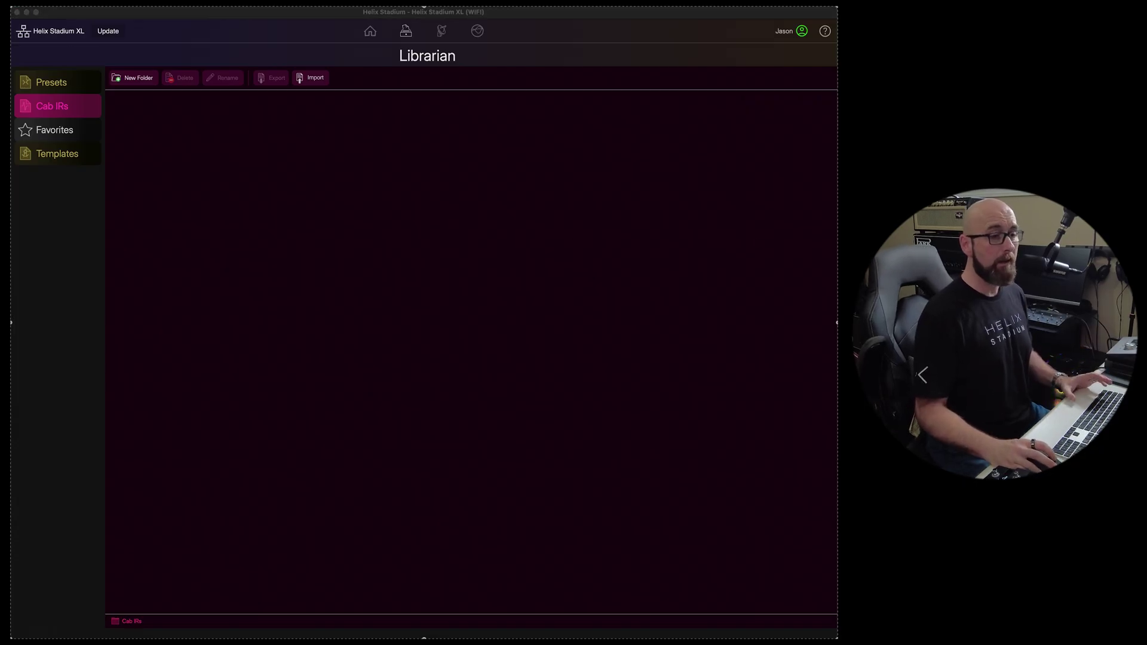
{"action": "left_click_drag", "start_coordinate": [583, 210], "coordinate": [288, 178]}
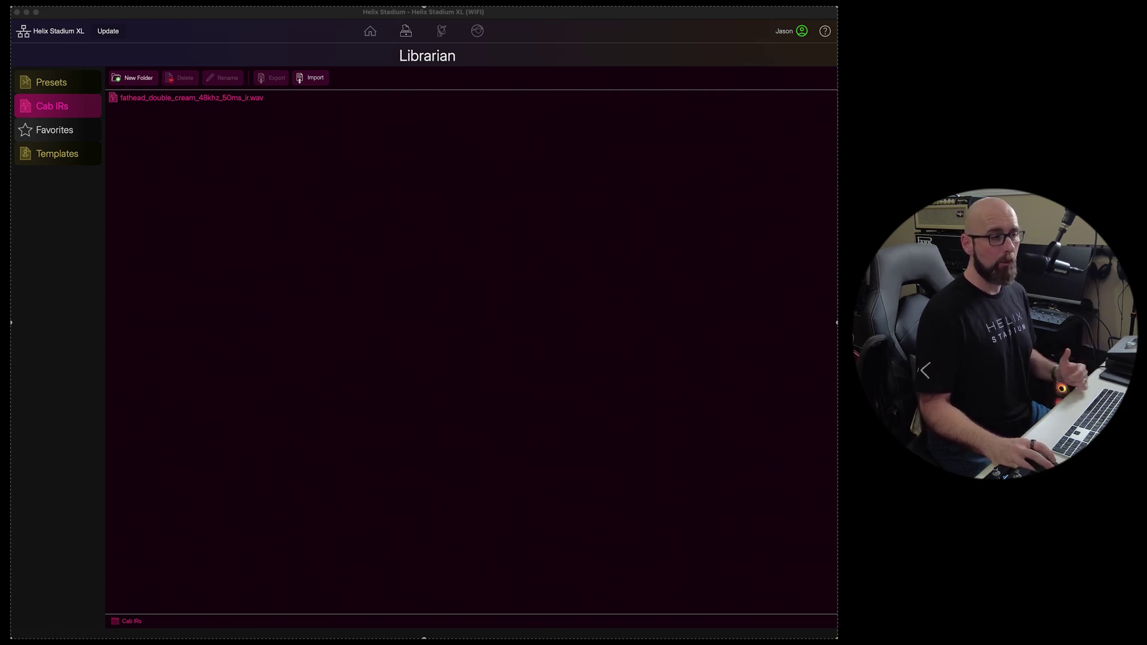
{"action": "left_click_drag", "start_coordinate": [714, 239], "coordinate": [313, 232]}
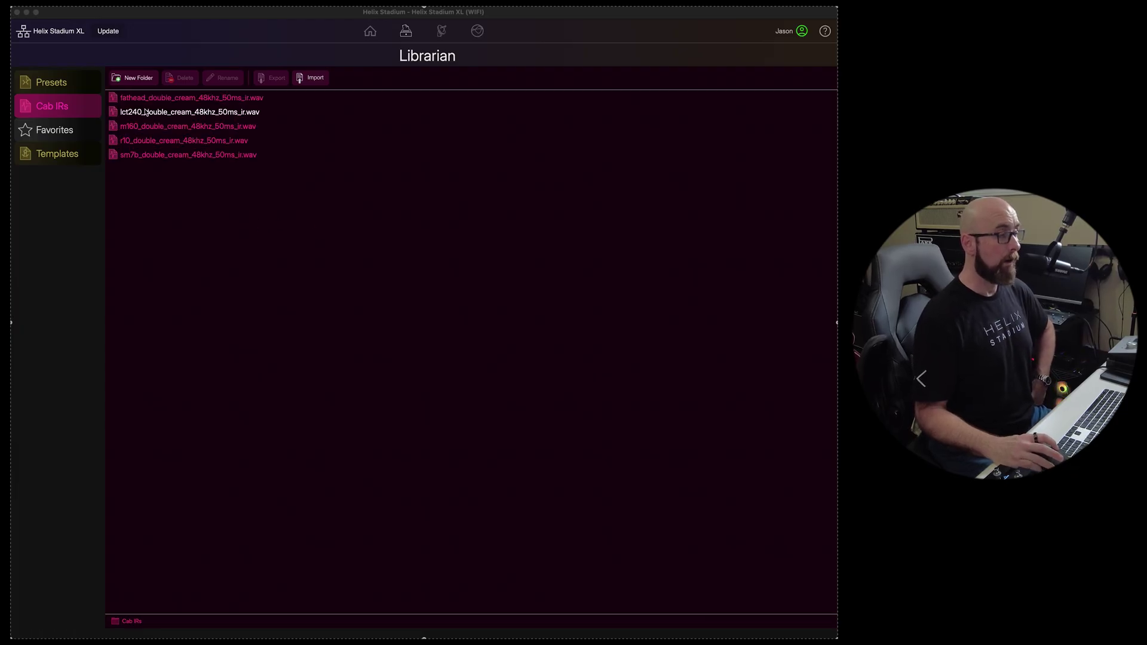
Create a folder named DOUBLE CREAM in the Cab IRs library.
{"action": "left_click", "coordinate": [134, 78]}
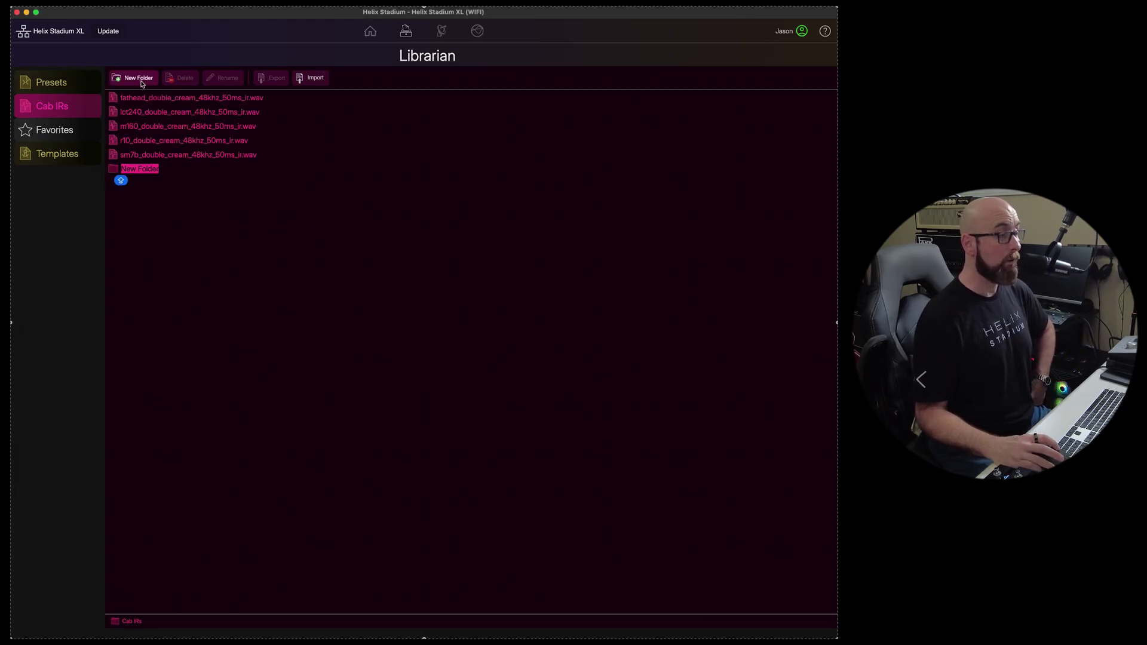
{"action": "left_click", "coordinate": [160, 172]}
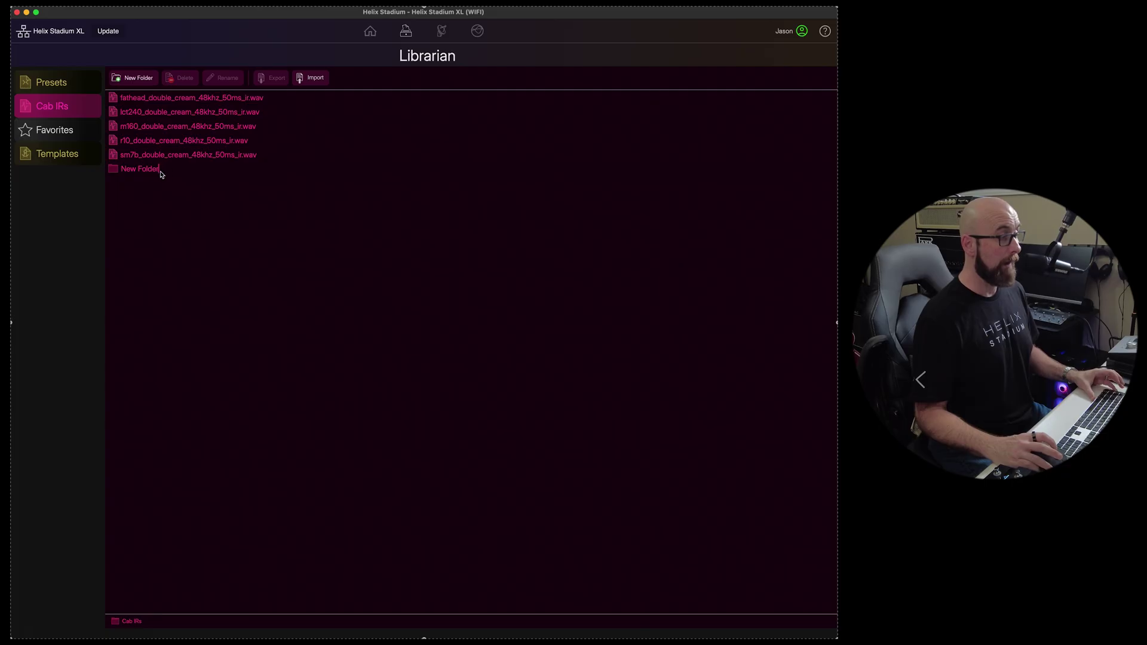
{"action": "key", "text": "BackSpace"}
{"action": "key", "text": "BackSpace"}
{"action": "key", "text": "BackSpace"}
{"action": "key", "text": "BackSpace"}
{"action": "key", "text": "BackSpace"}
{"action": "key", "text": "BackSpace"}
{"action": "key", "text": "BackSpace"}
{"action": "key", "text": "BackSpace"}
{"action": "key", "text": "BackSpace"}
{"action": "key", "text": "BackSpace"}
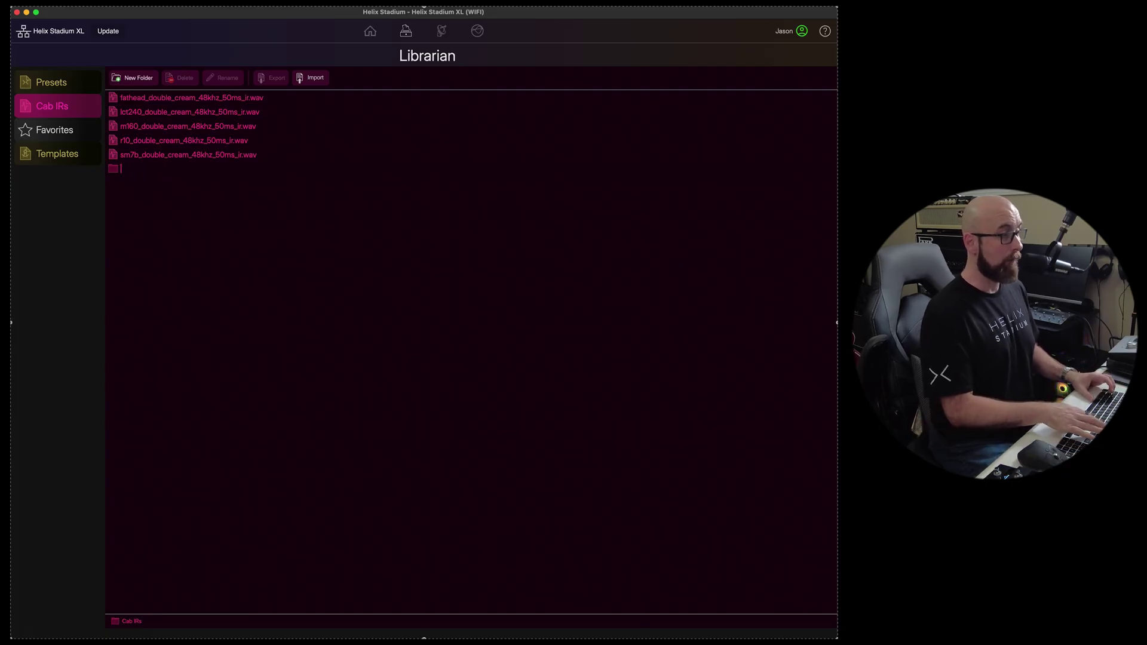
{"action": "type", "text": "DOUBLE CREAM"}
{"action": "key", "text": "Return"}
Move the five double_cream IR files into the DOUBLE CREAM folder.
{"action": "left_click", "coordinate": [223, 112]}
{"action": "left_click", "coordinate": [222, 168], "text": "shift"}
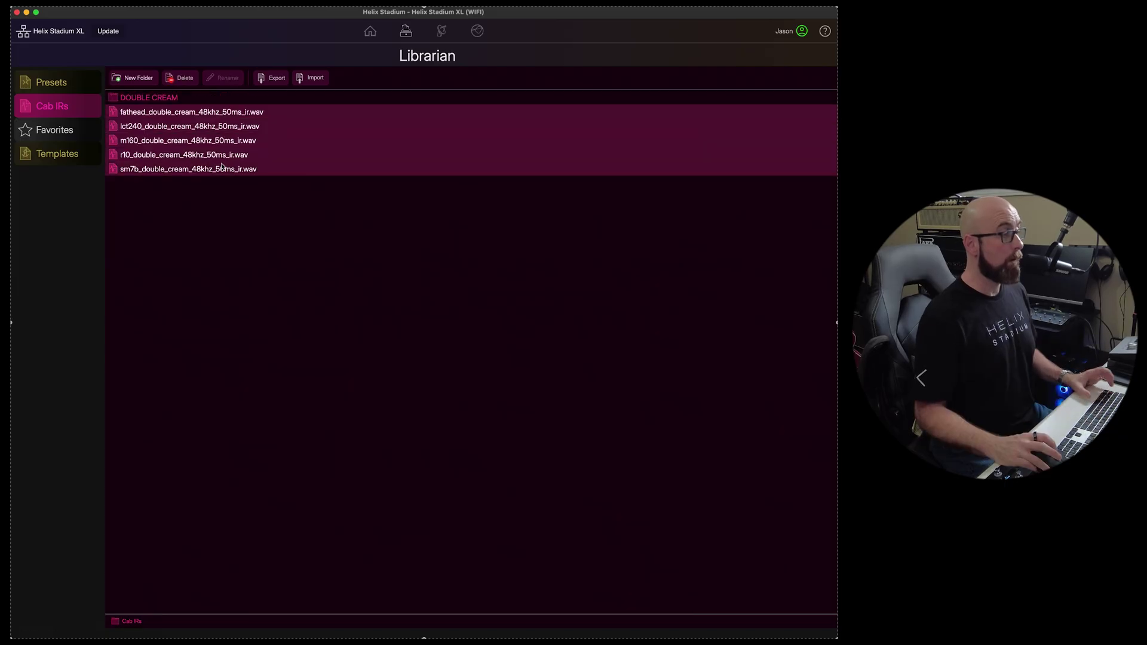
{"action": "left_click_drag", "start_coordinate": [158, 109], "coordinate": [152, 109]}
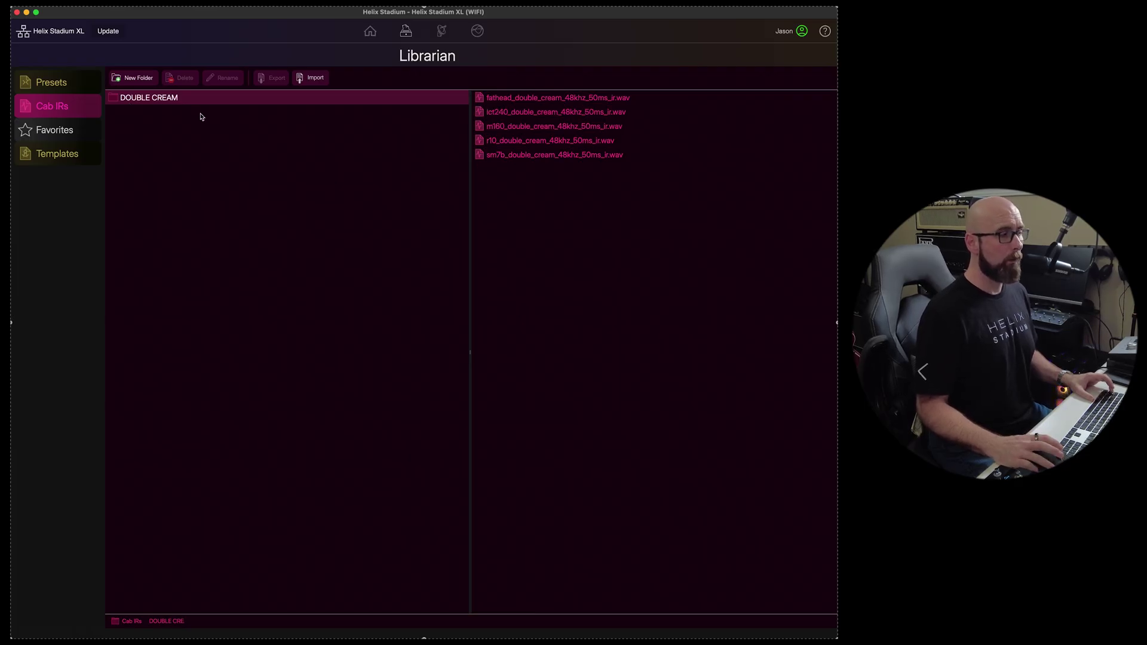
Create a new folder inside DOUBLE CREAM and move it out to the top level of the Cab IRs library.
{"action": "left_click", "coordinate": [138, 81]}
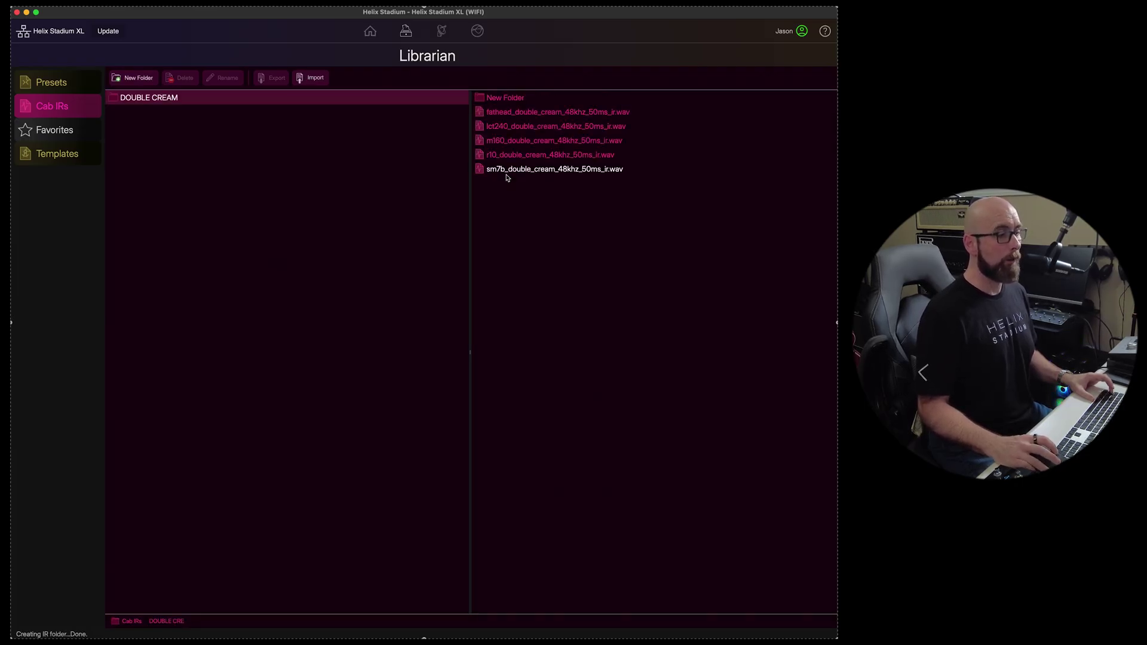
{"action": "left_click", "coordinate": [505, 97]}
{"action": "left_click_drag", "start_coordinate": [392, 98], "coordinate": [198, 162]}
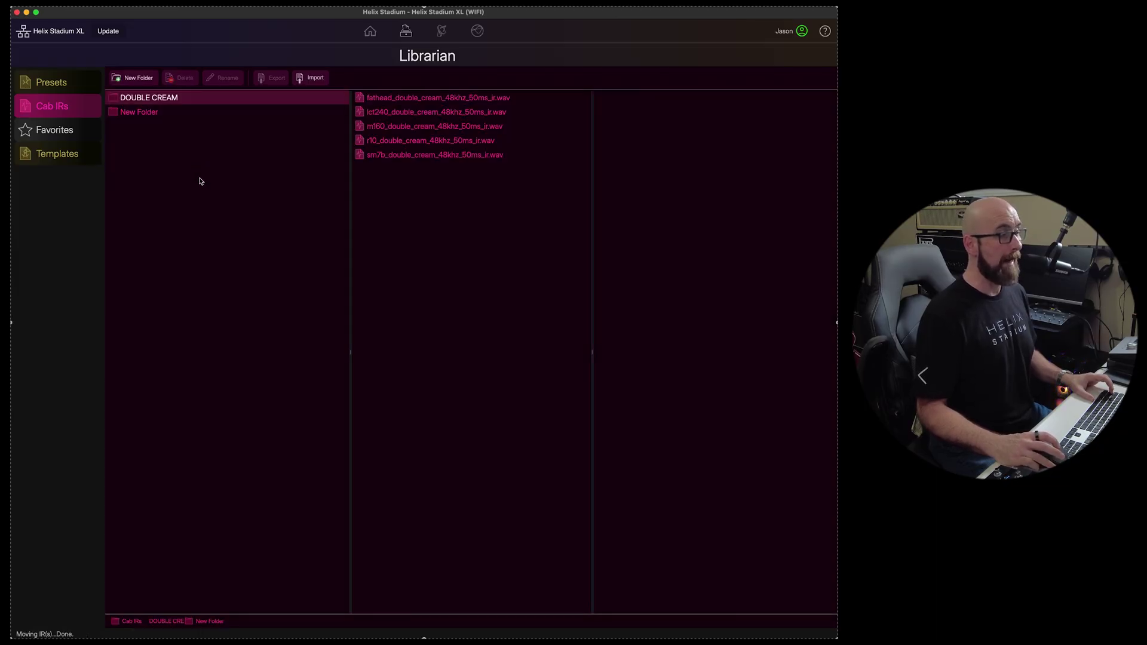
{"action": "left_click", "coordinate": [153, 117]}
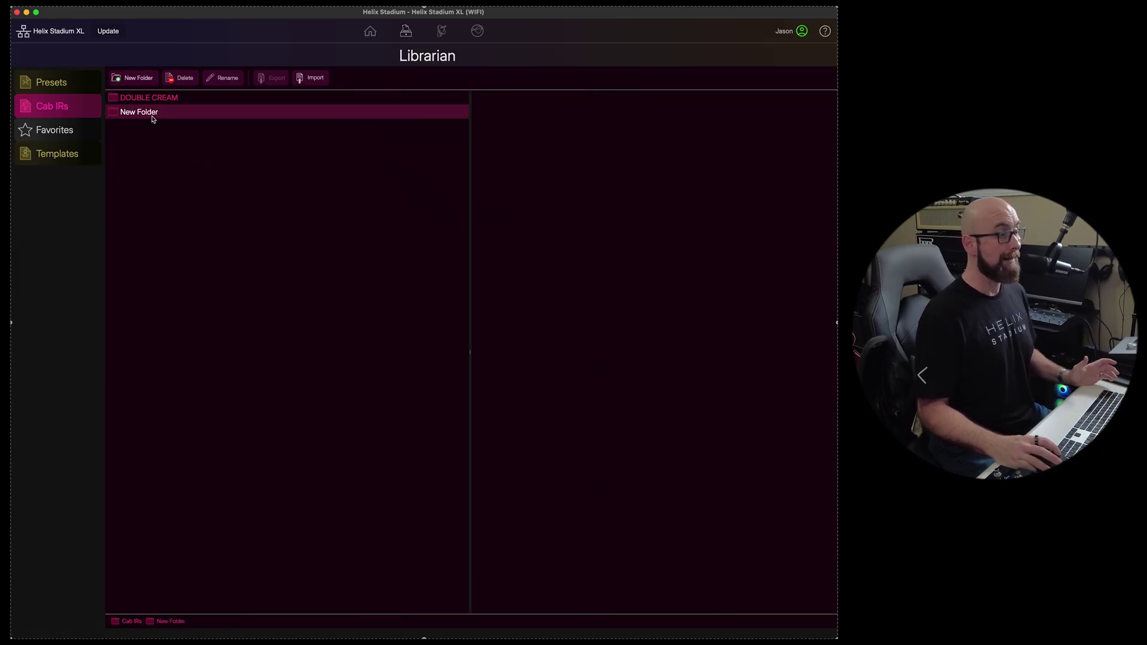
{"action": "left_click", "coordinate": [224, 79]}
{"action": "left_click", "coordinate": [277, 132]}
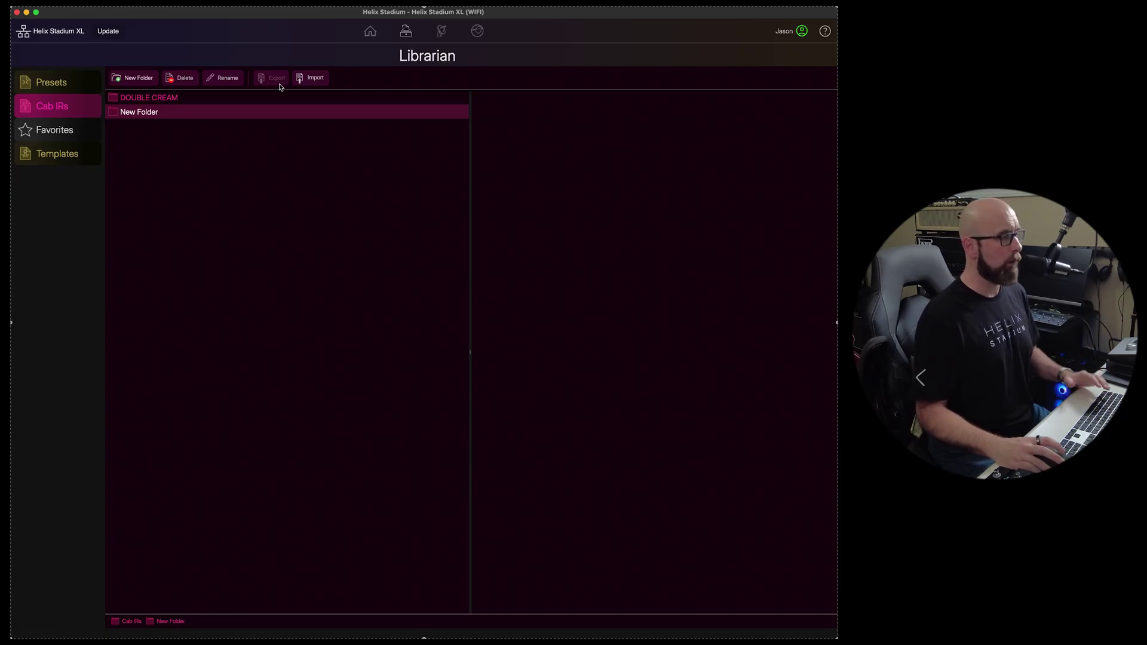
{"action": "left_click_drag", "start_coordinate": [472, 357], "coordinate": [439, 324]}
{"action": "key", "text": "Up"}
View the Librarian's Favorites, then save the Revv 120 Red amp block as a new favorite named Fav.
{"action": "left_click", "coordinate": [55, 130]}
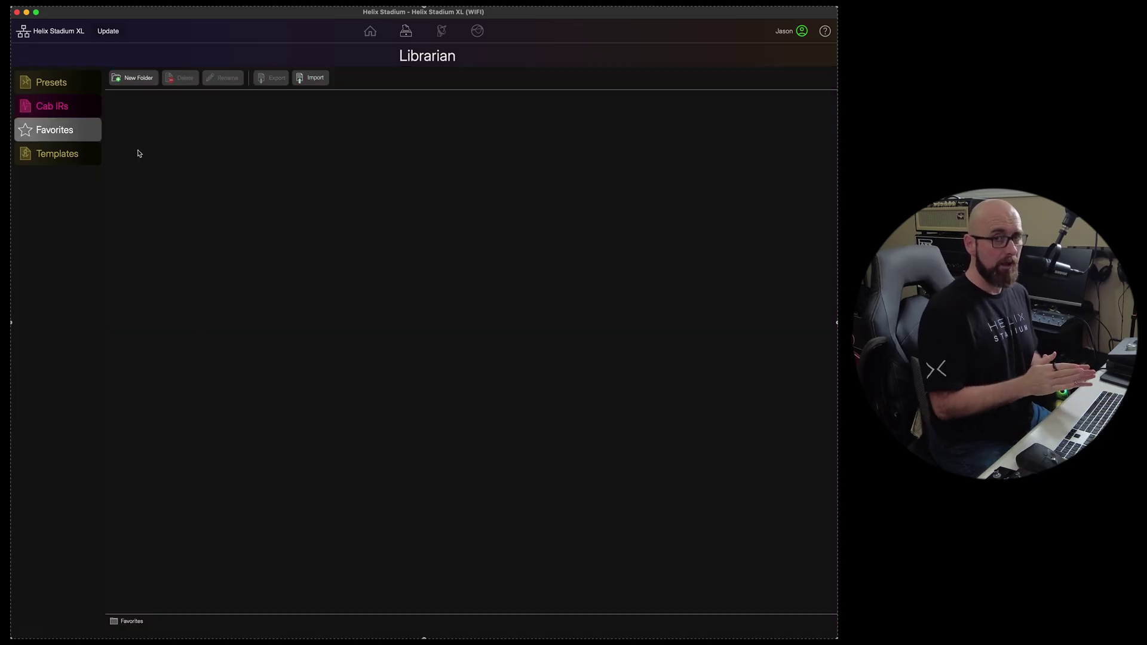
{"action": "left_click", "coordinate": [370, 31]}
{"action": "left_click", "coordinate": [406, 143]}
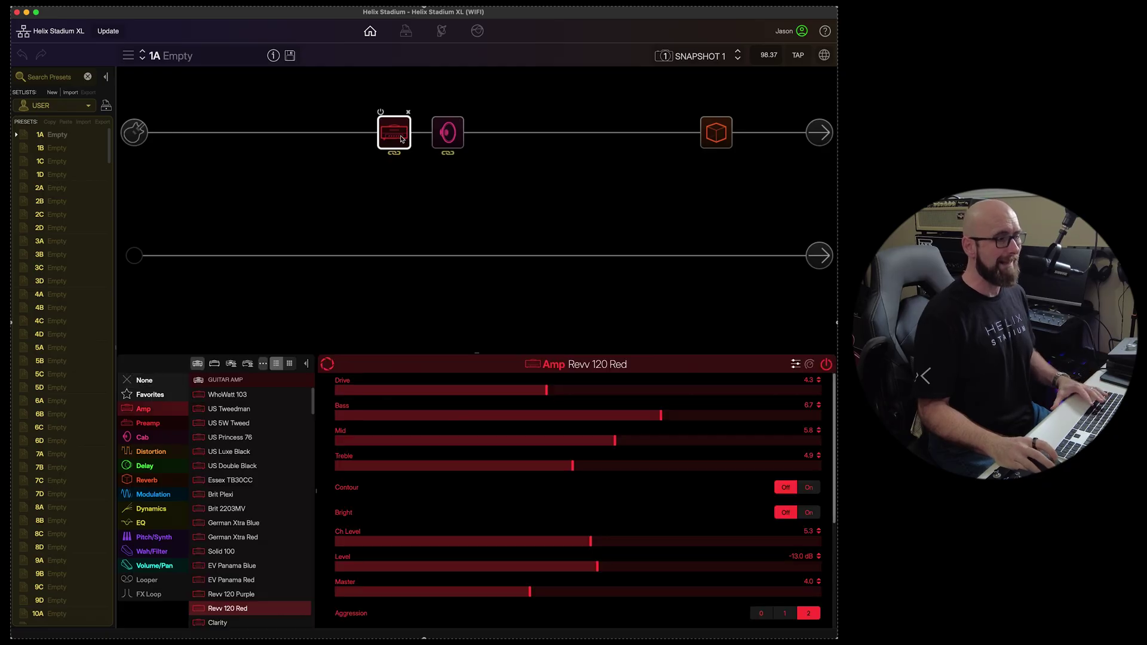
{"action": "right_click", "coordinate": [399, 141]}
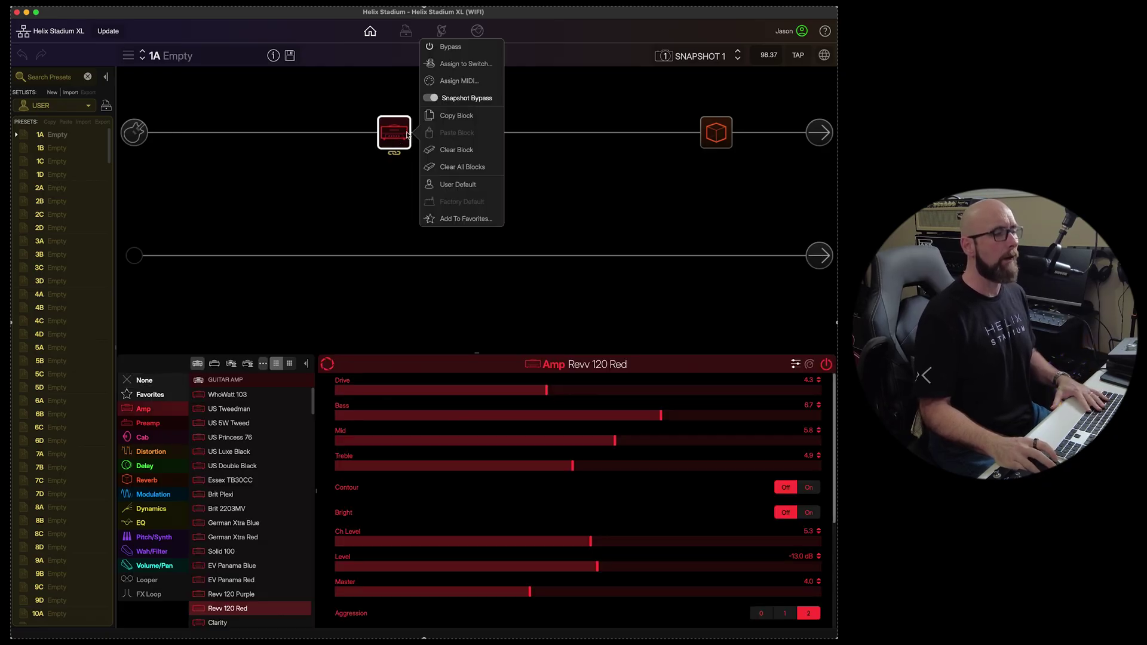
{"action": "left_click", "coordinate": [463, 219]}
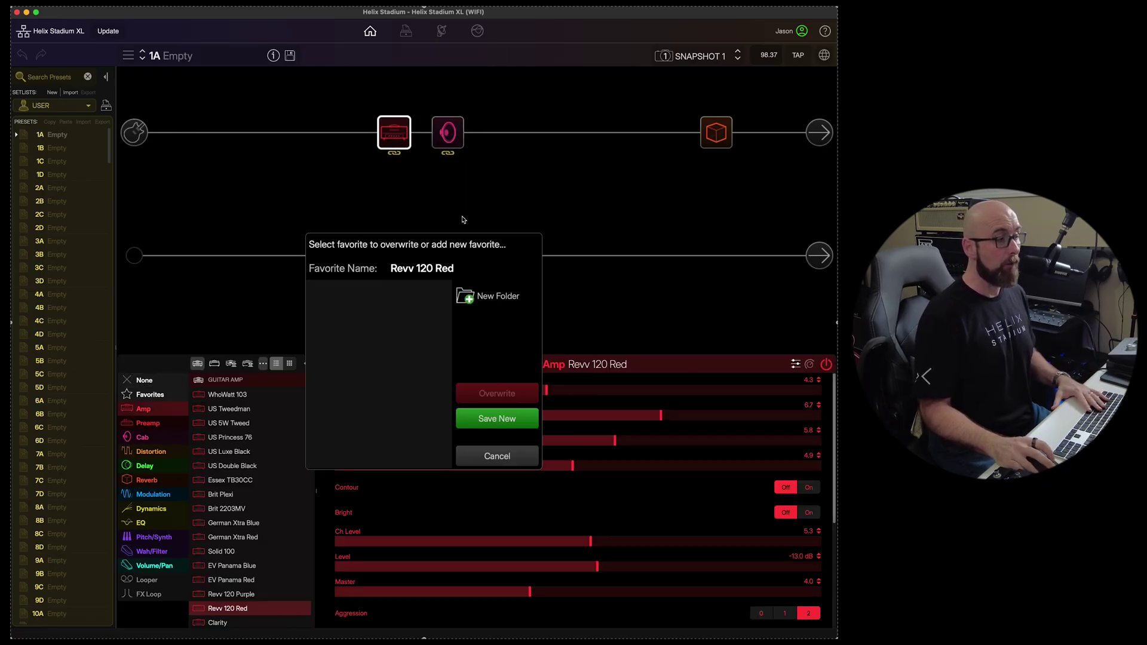
{"action": "left_click", "coordinate": [406, 273]}
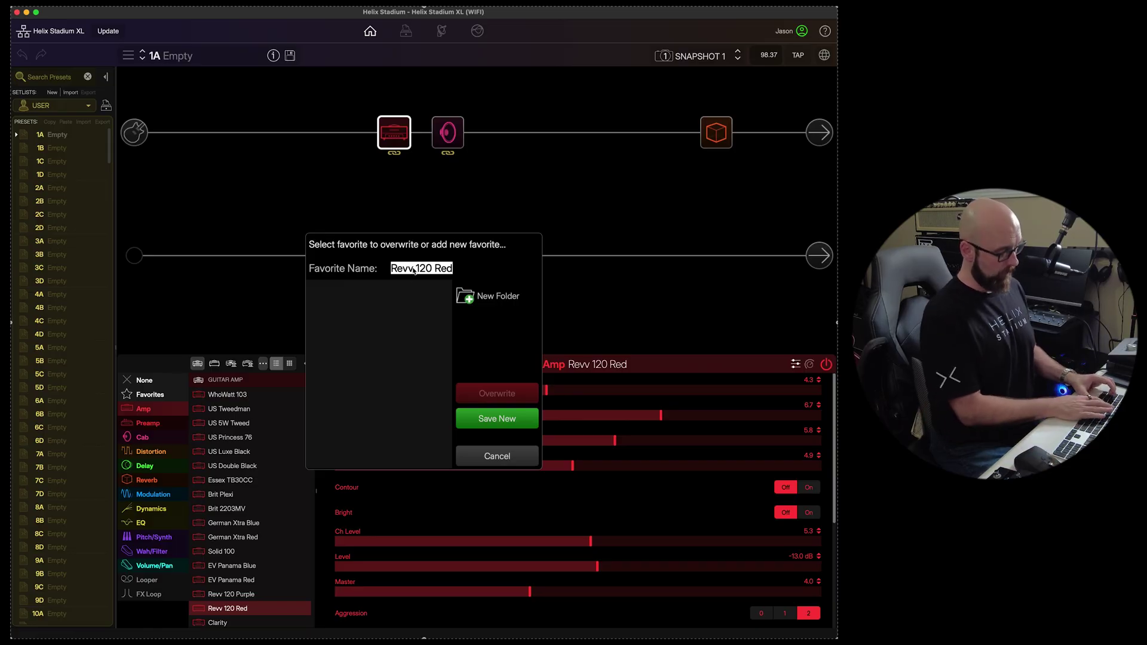
{"action": "type", "text": "Fav"}
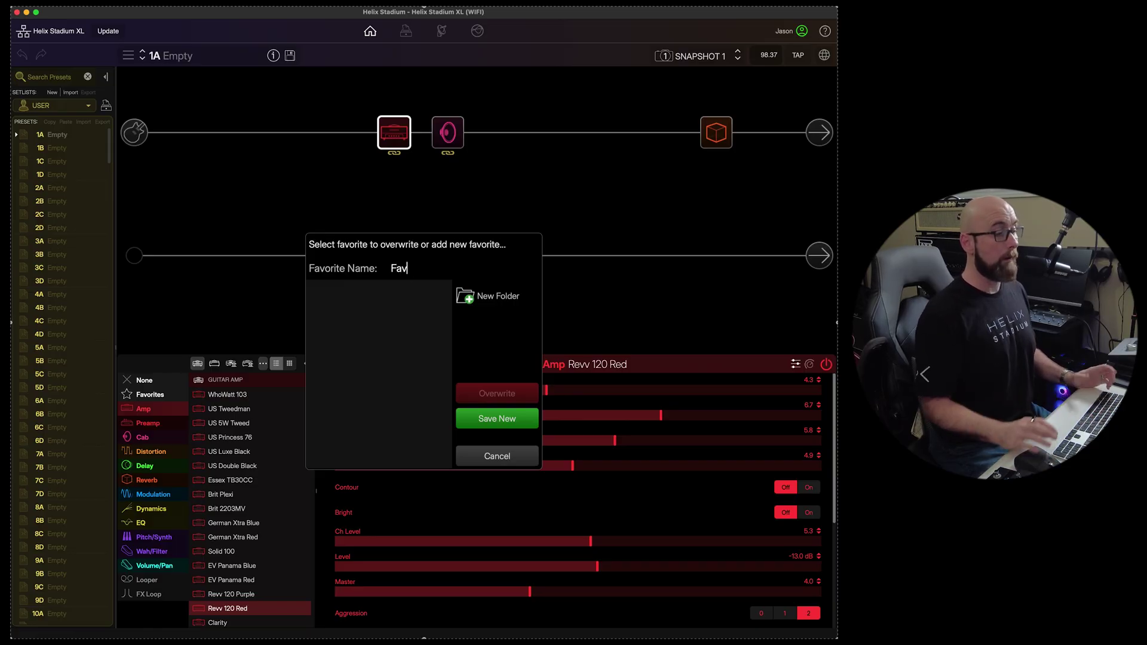
{"action": "left_click", "coordinate": [507, 420]}
Delete the favorite Fav from the Librarian.
{"action": "left_click", "coordinate": [405, 30]}
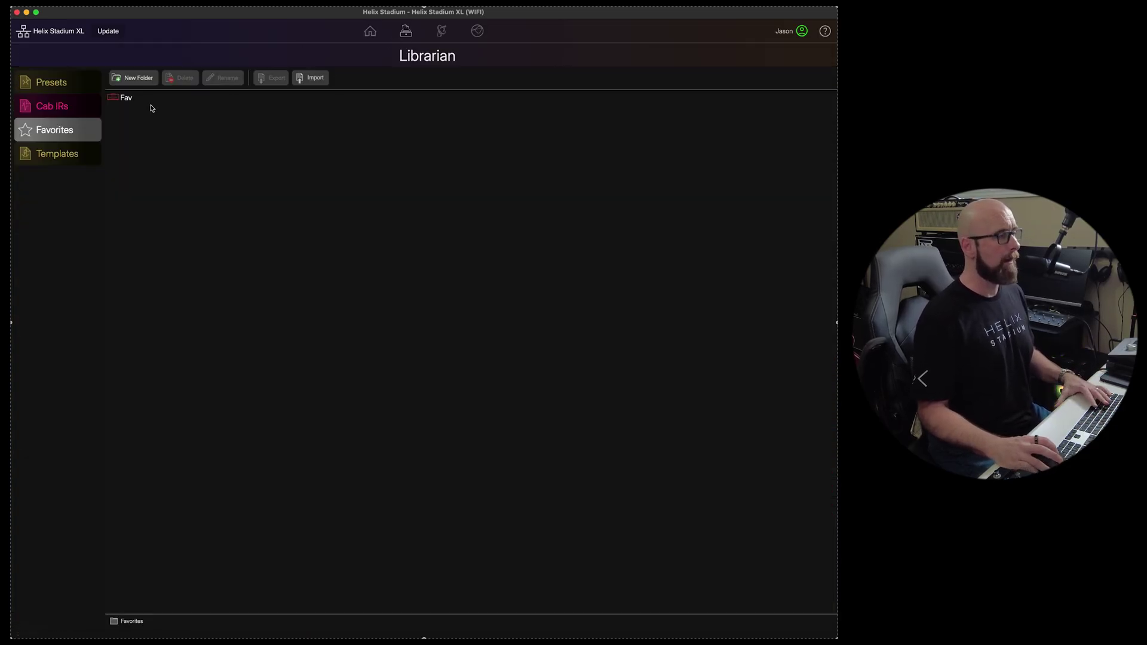
{"action": "left_click", "coordinate": [128, 100]}
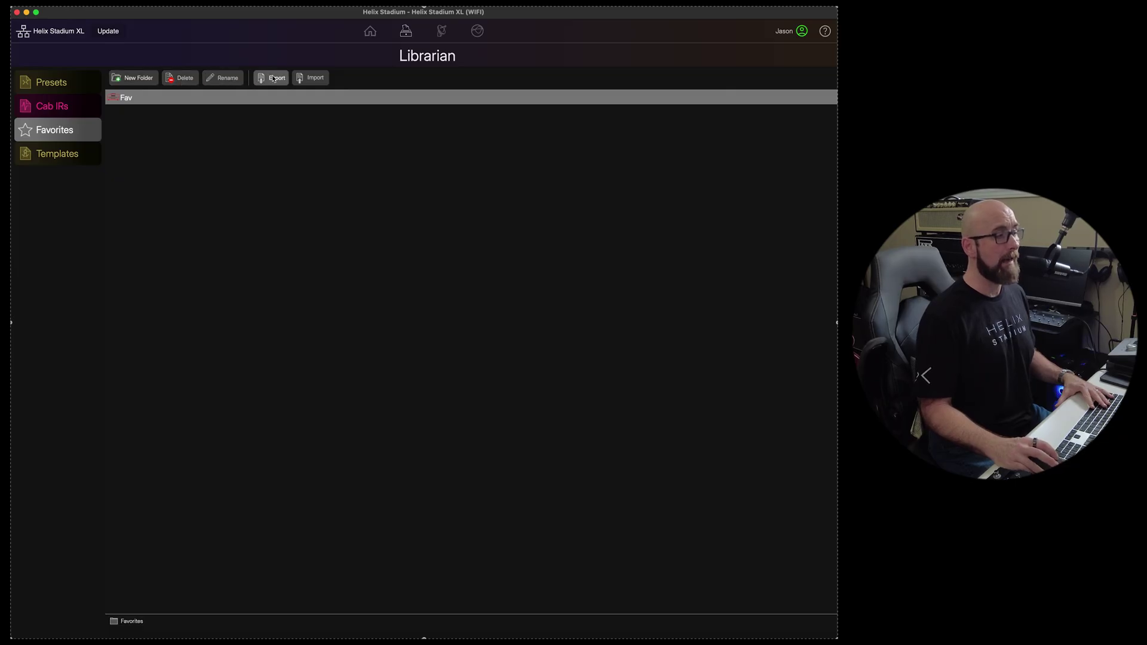
{"action": "left_click", "coordinate": [189, 84]}
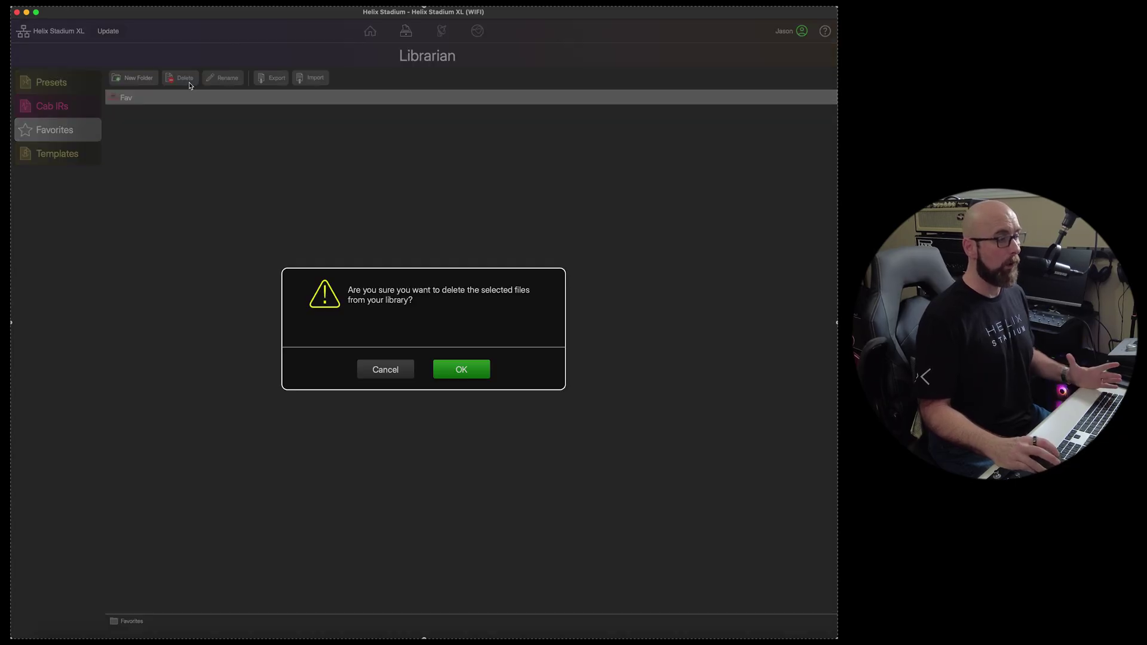
{"action": "left_click", "coordinate": [476, 371]}
View the Librarian's Templates list and open the Command Center.
{"action": "left_click", "coordinate": [71, 156]}
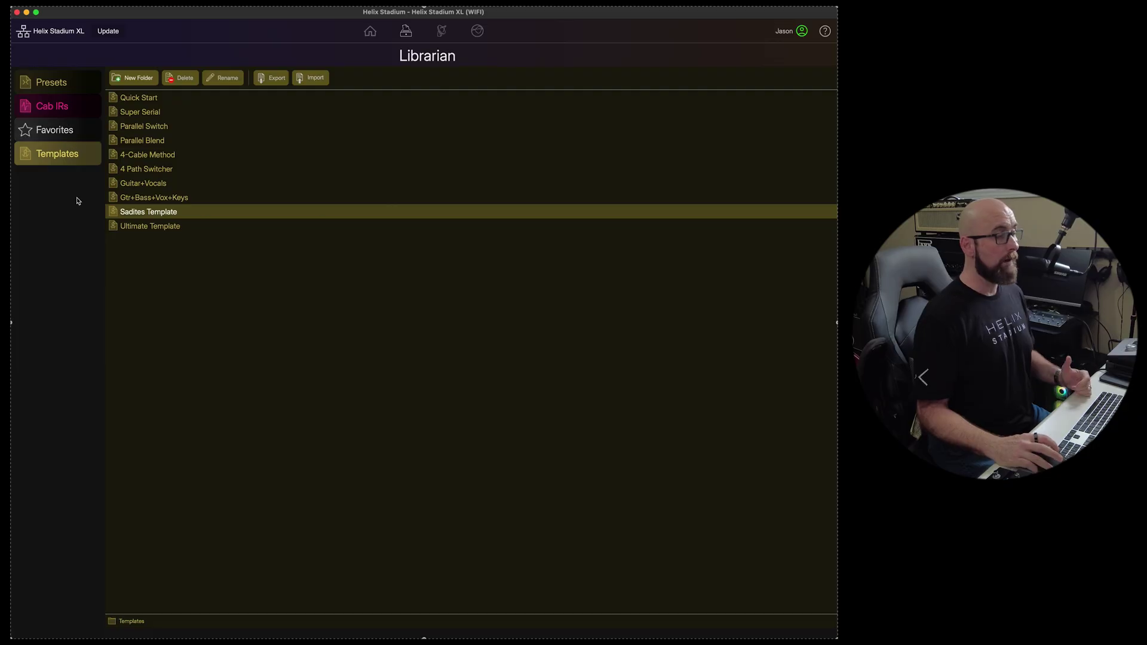
{"action": "left_click_drag", "start_coordinate": [146, 213], "coordinate": [168, 224]}
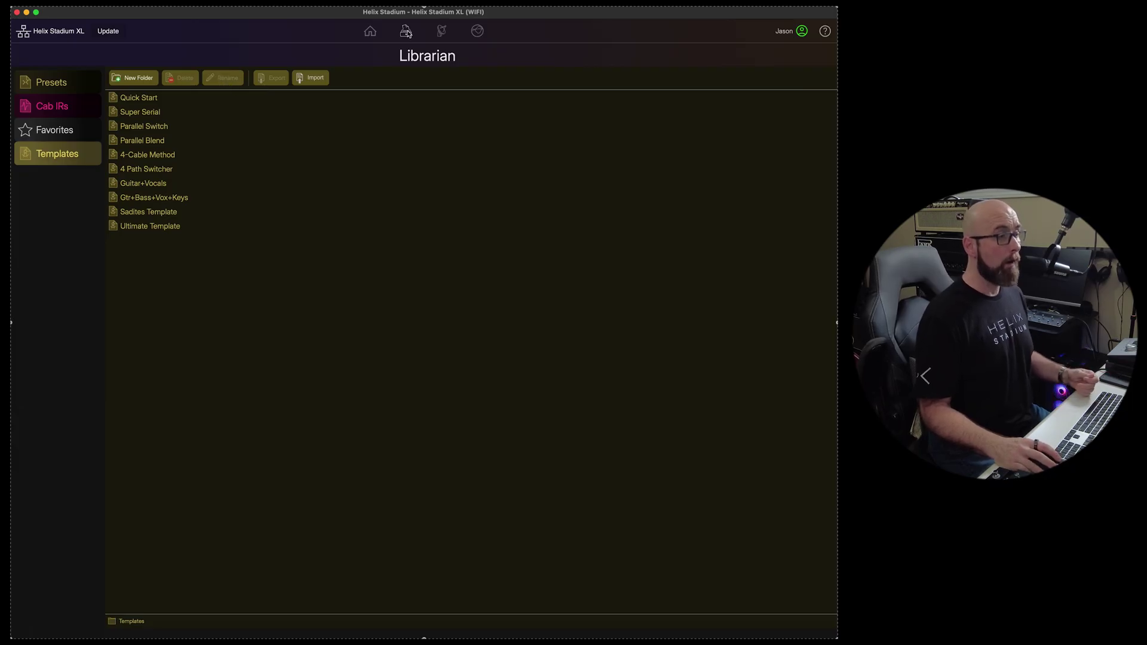
{"action": "left_click", "coordinate": [441, 33]}
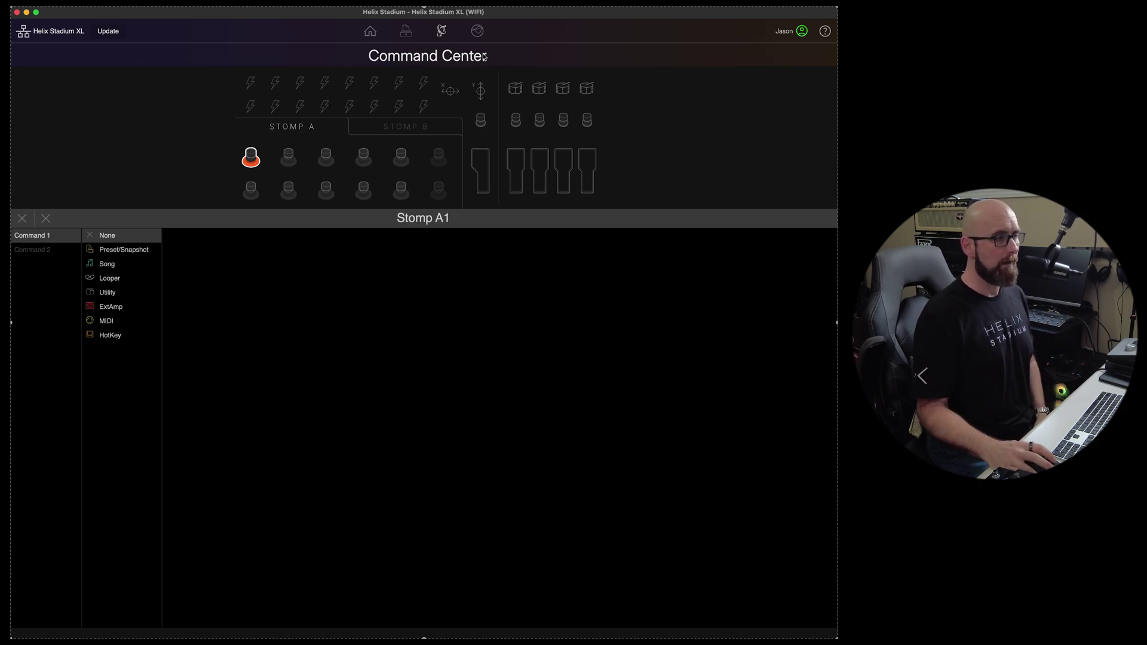
Open the Global EQ and examine the 1/4" output's bands from Low Cut through High Cut.
{"action": "left_click", "coordinate": [478, 33]}
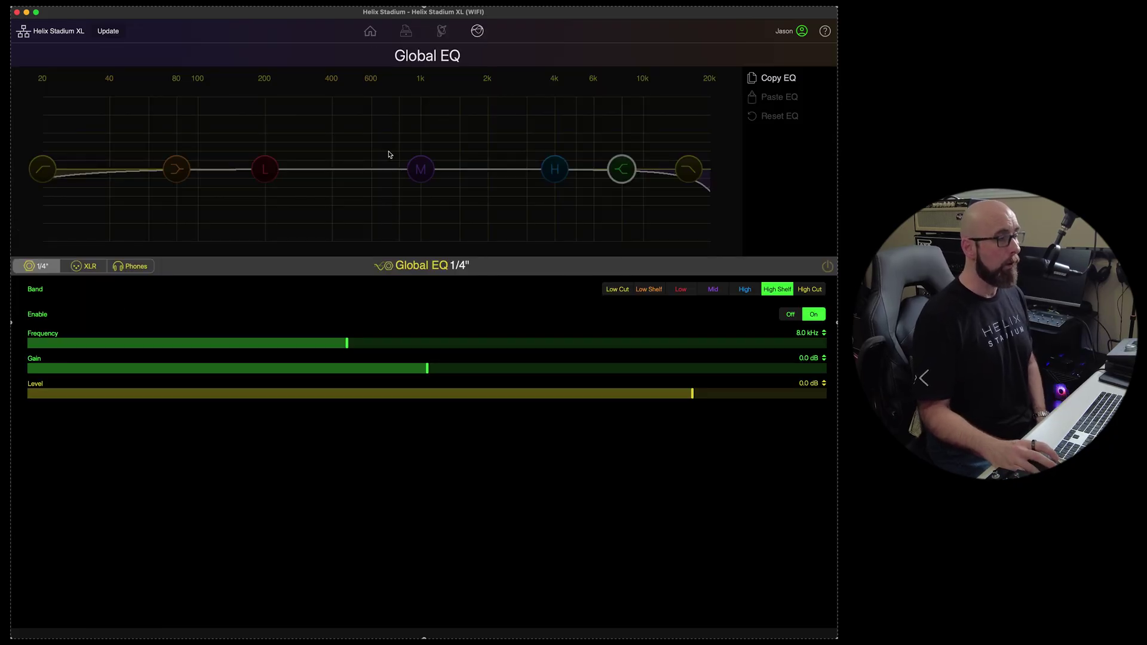
{"action": "left_click", "coordinate": [617, 289]}
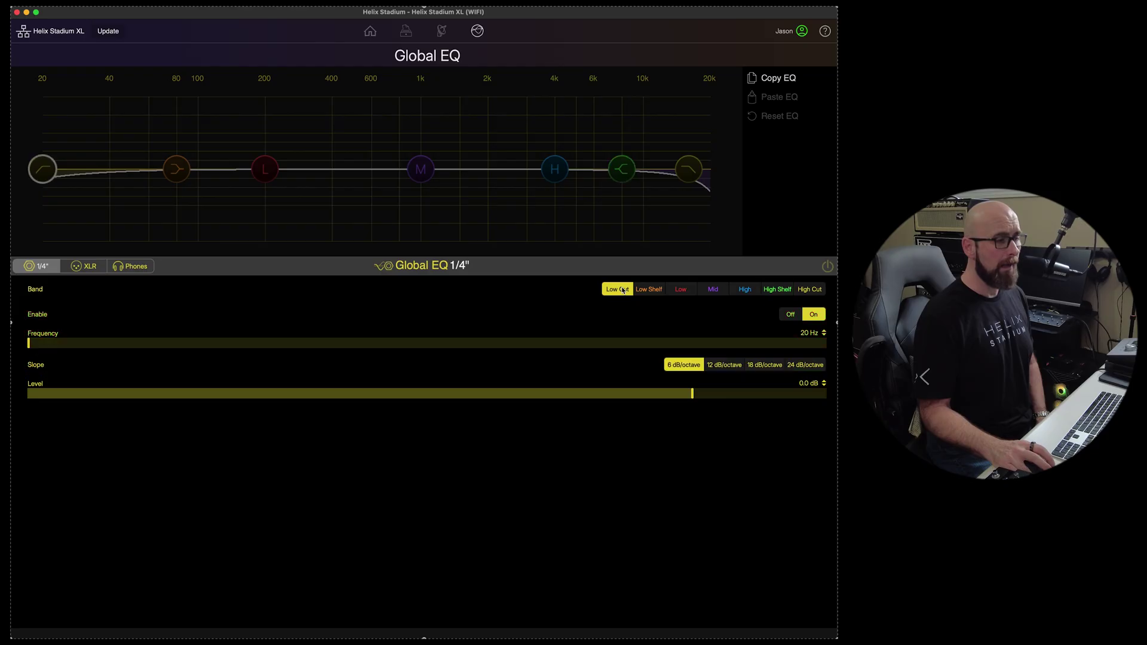
{"action": "left_click", "coordinate": [648, 289]}
{"action": "left_click", "coordinate": [681, 289]}
{"action": "left_click", "coordinate": [713, 290]}
{"action": "left_click", "coordinate": [745, 290]}
{"action": "left_click", "coordinate": [777, 290]}
{"action": "left_click", "coordinate": [807, 291]}
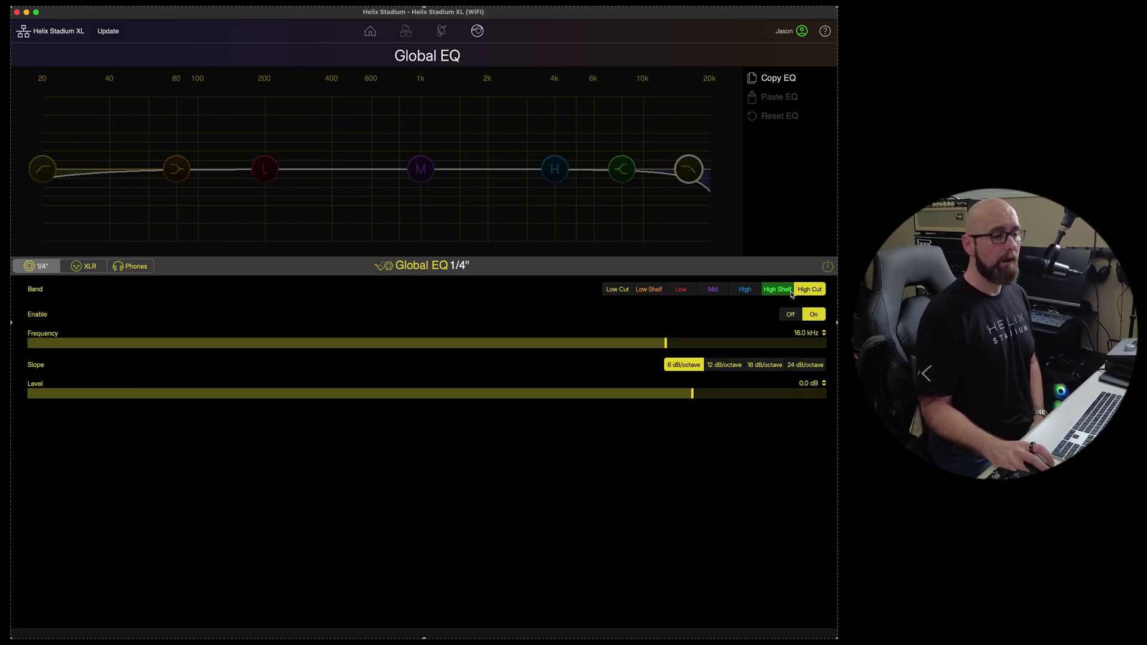
Set the Global EQ's High Shelf band to a frequency of 9.9 kHz and a gain of -6.9 dB.
{"action": "left_click", "coordinate": [789, 292]}
{"action": "mouse_move", "coordinate": [370, 342]}
{"action": "left_mouse_down"}
{"action": "mouse_move", "coordinate": [422, 341]}
{"action": "mouse_move", "coordinate": [366, 343]}
{"action": "left_mouse_up"}
{"action": "left_click_drag", "start_coordinate": [427, 368], "coordinate": [457, 367]}
{"action": "left_click_drag", "start_coordinate": [352, 342], "coordinate": [287, 342]}
{"action": "left_click_drag", "start_coordinate": [410, 374], "coordinate": [422, 341]}
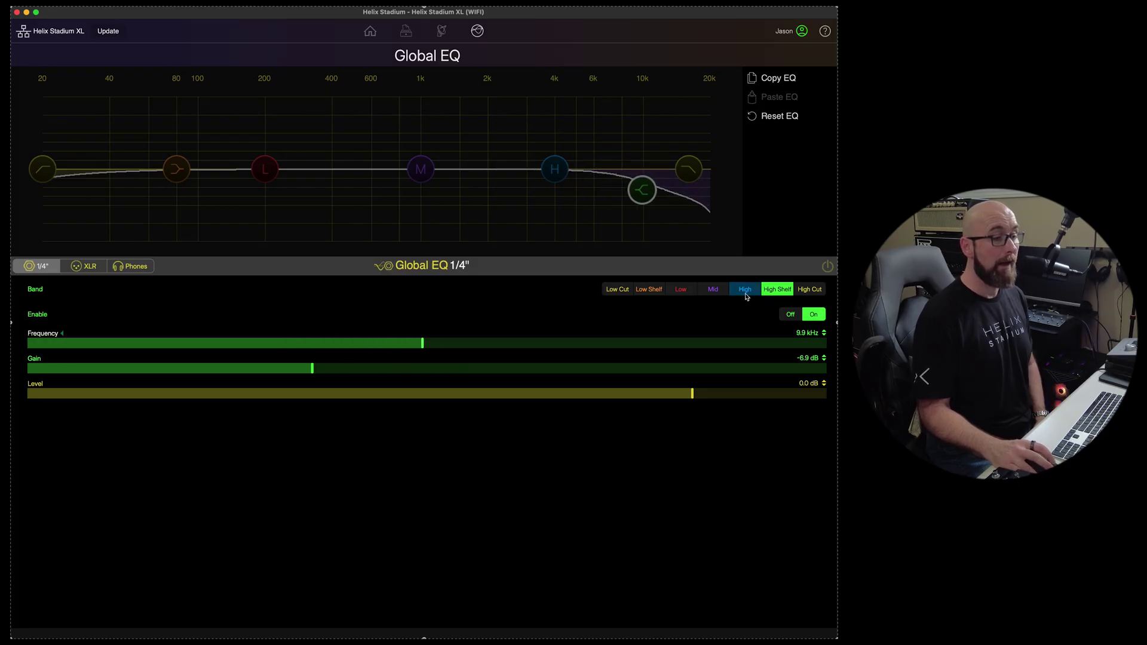
Set the Global EQ's Mid band to 12.0 kHz and -5.2 dB gain, and reset the whole EQ.
{"action": "left_click", "coordinate": [714, 291]}
{"action": "left_click_drag", "start_coordinate": [418, 367], "coordinate": [116, 338]}
{"action": "left_click_drag", "start_coordinate": [525, 344], "coordinate": [505, 344]}
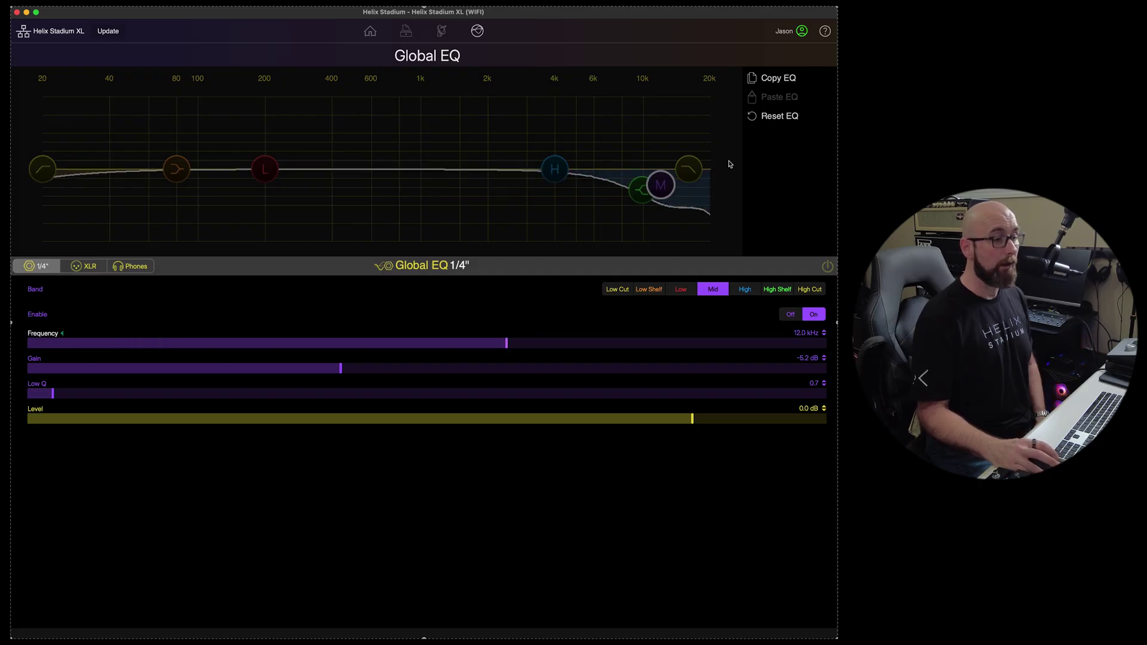
{"action": "left_click", "coordinate": [776, 116]}
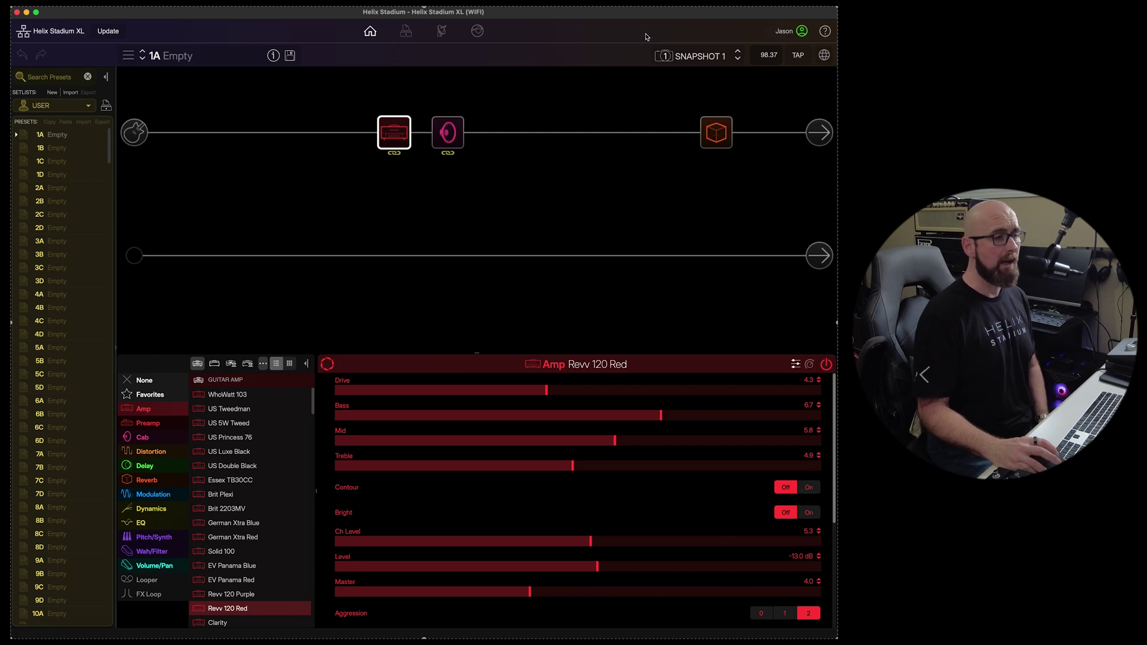
Check the account options, and view the editor's About and Legal information.
{"action": "left_click", "coordinate": [801, 33]}
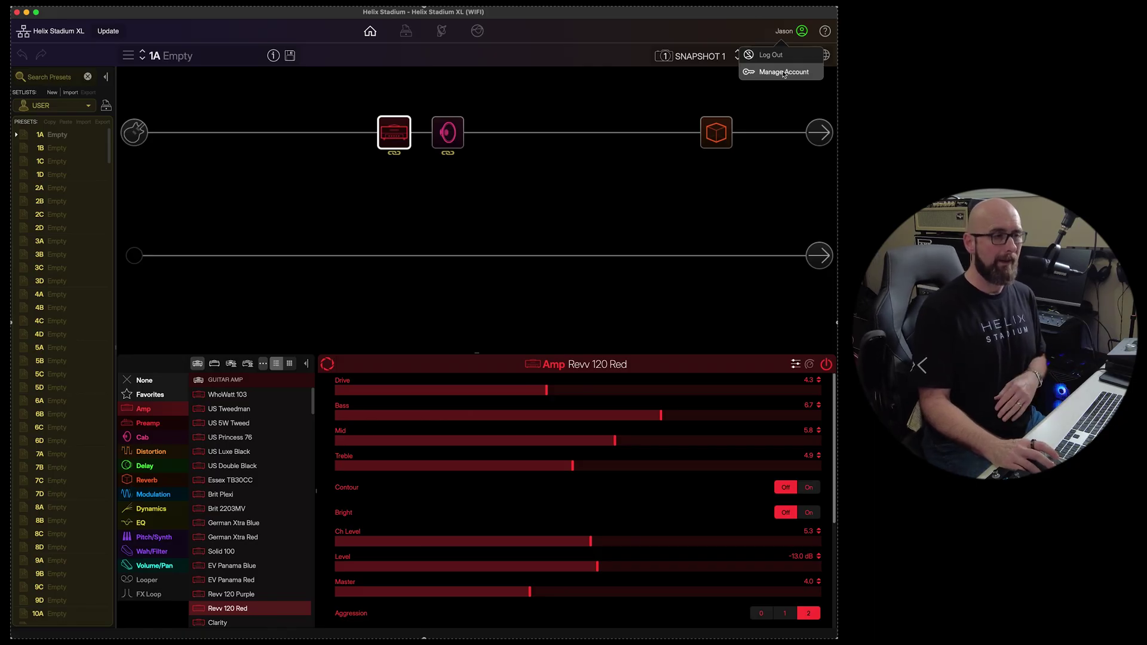
{"action": "left_click", "coordinate": [827, 35]}
{"action": "left_click", "coordinate": [827, 33]}
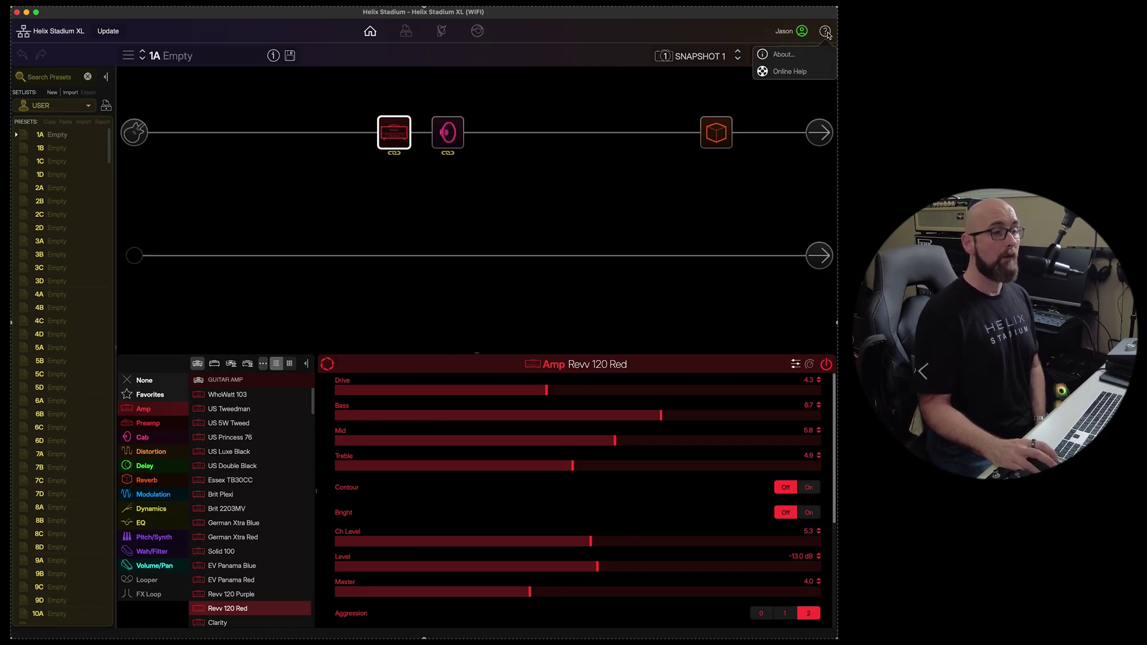
{"action": "left_click", "coordinate": [787, 54]}
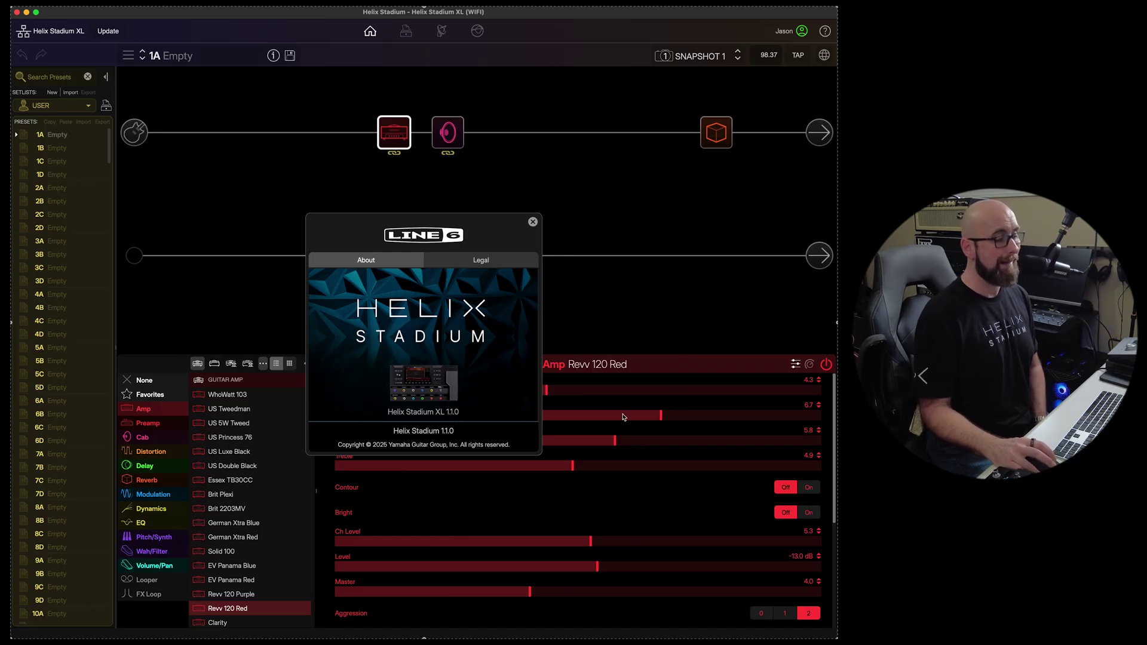
{"action": "left_click", "coordinate": [487, 263]}
{"action": "left_click", "coordinate": [366, 266]}
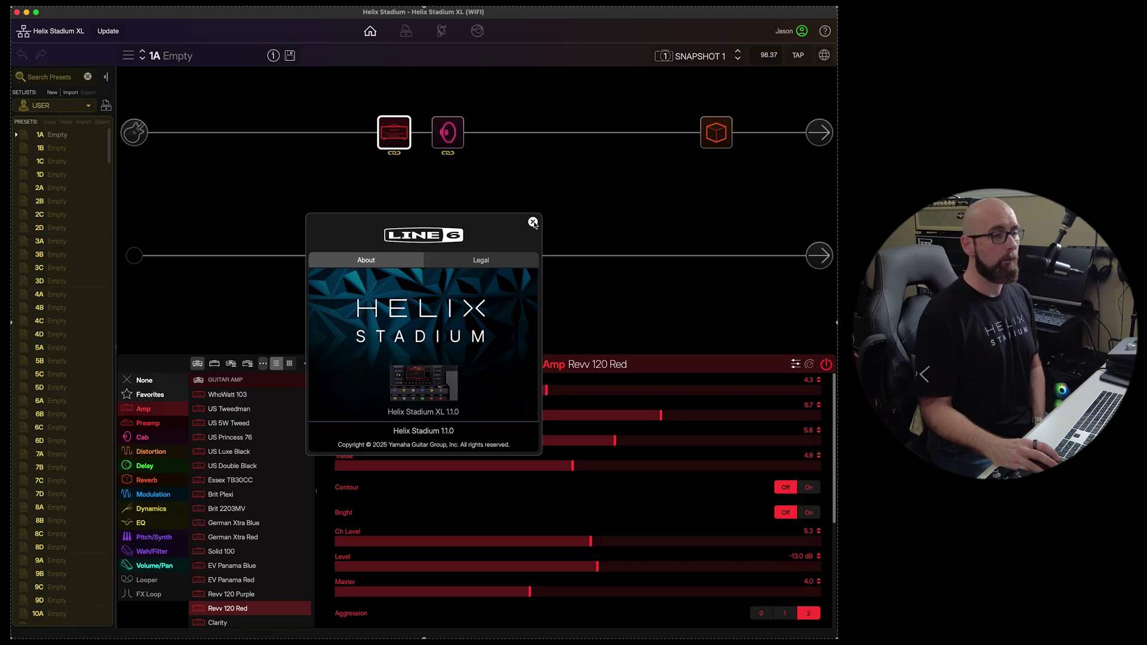
{"action": "left_click", "coordinate": [533, 222]}
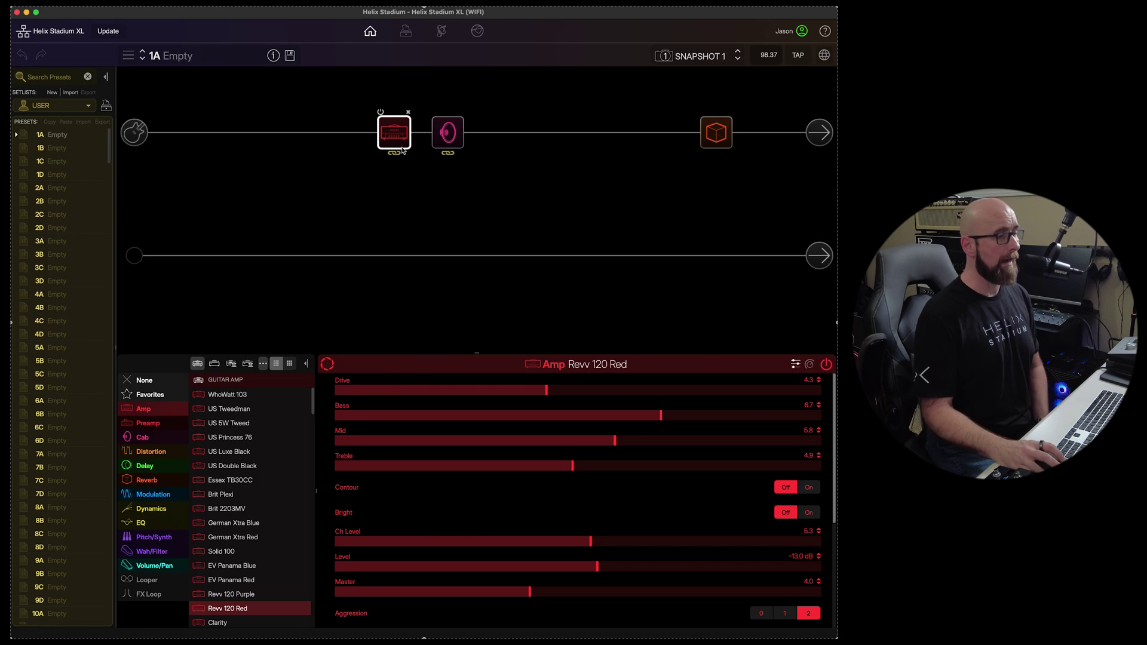
Set the Revv 120 Red amp's Drive to 6.0, and undo and redo the change repeatedly.
{"action": "left_click_drag", "start_coordinate": [546, 389], "coordinate": [626, 390]}
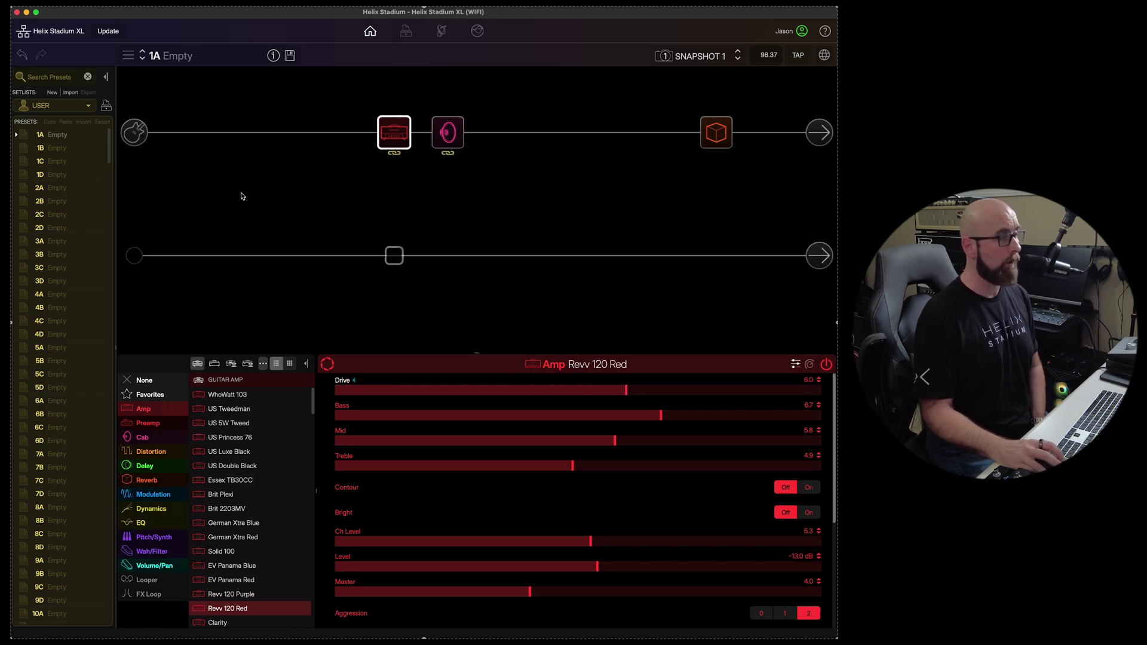
{"action": "left_click", "coordinate": [23, 56]}
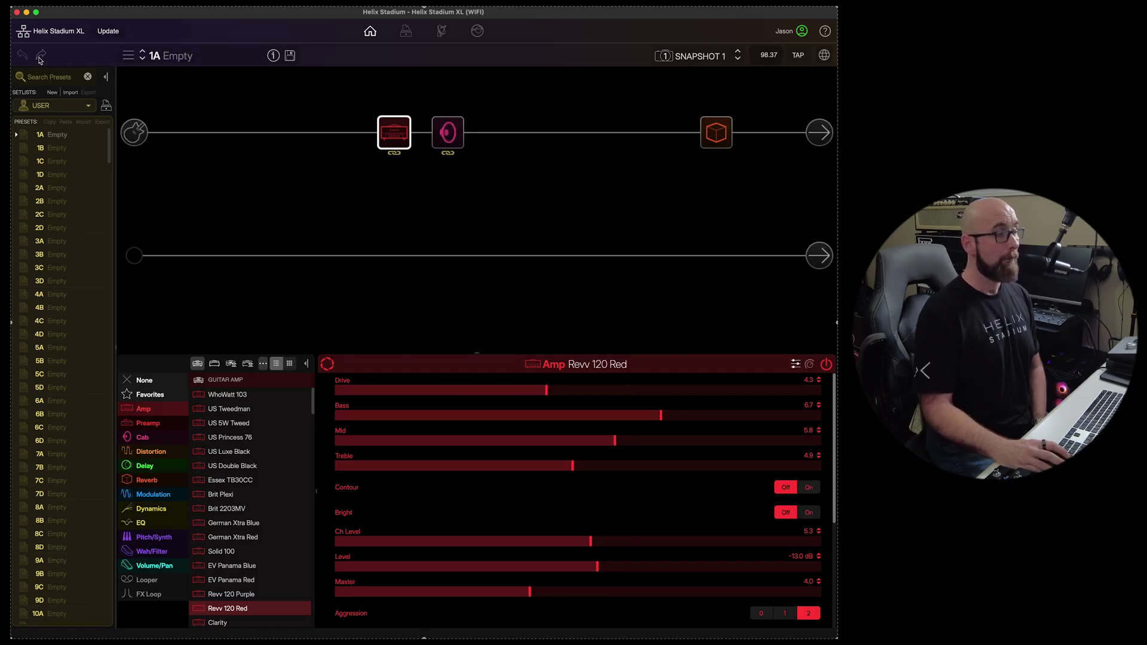
{"action": "left_click", "coordinate": [41, 55]}
{"action": "left_click", "coordinate": [31, 59]}
{"action": "left_click", "coordinate": [41, 57]}
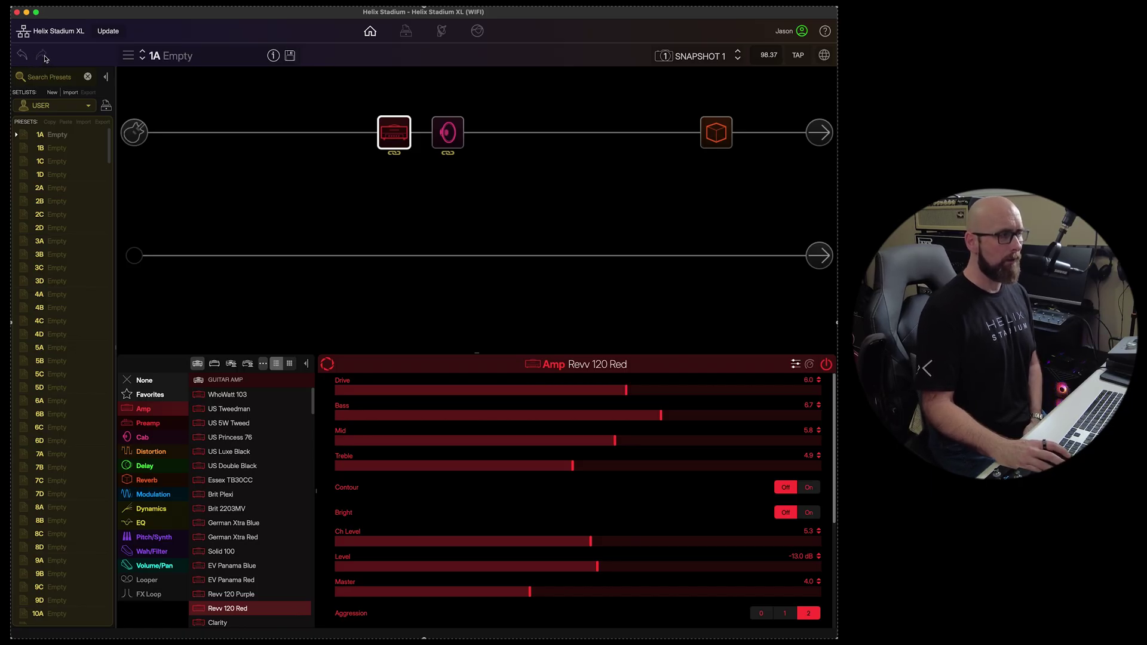
{"action": "left_click", "coordinate": [22, 55]}
{"action": "left_click", "coordinate": [42, 56]}
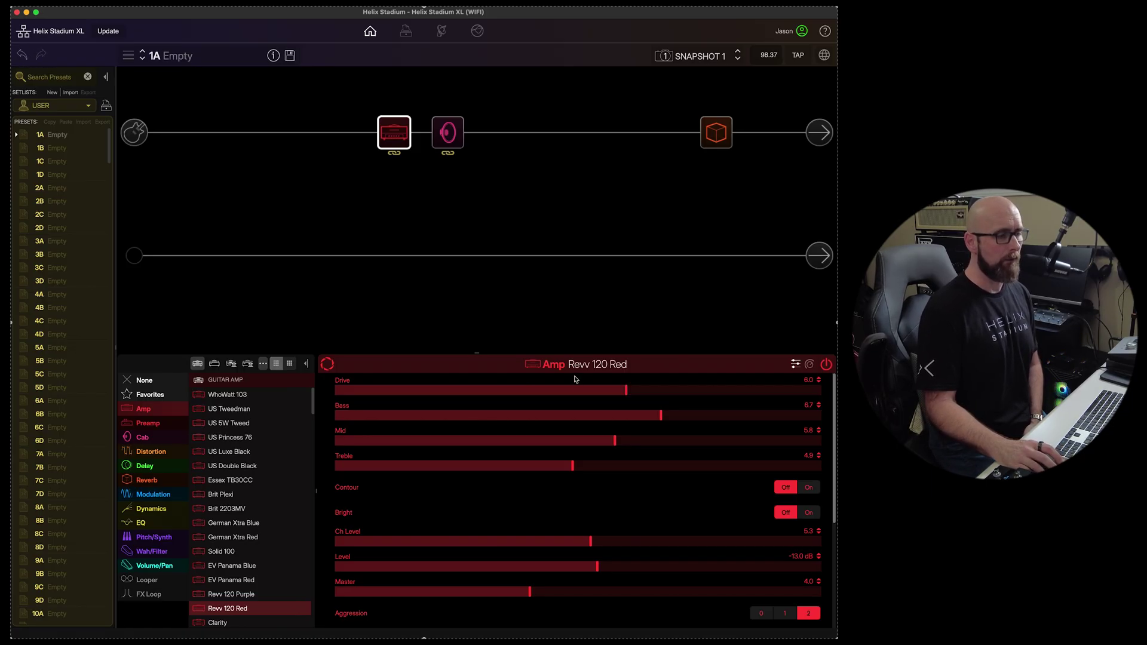
Raise the Revv 120 Red amp's Drive to 9.4, try undo and redo, and revert the Drive changes.
{"action": "scroll", "coordinate": [582, 395], "scroll_direction": "up", "scroll_amount": 10}
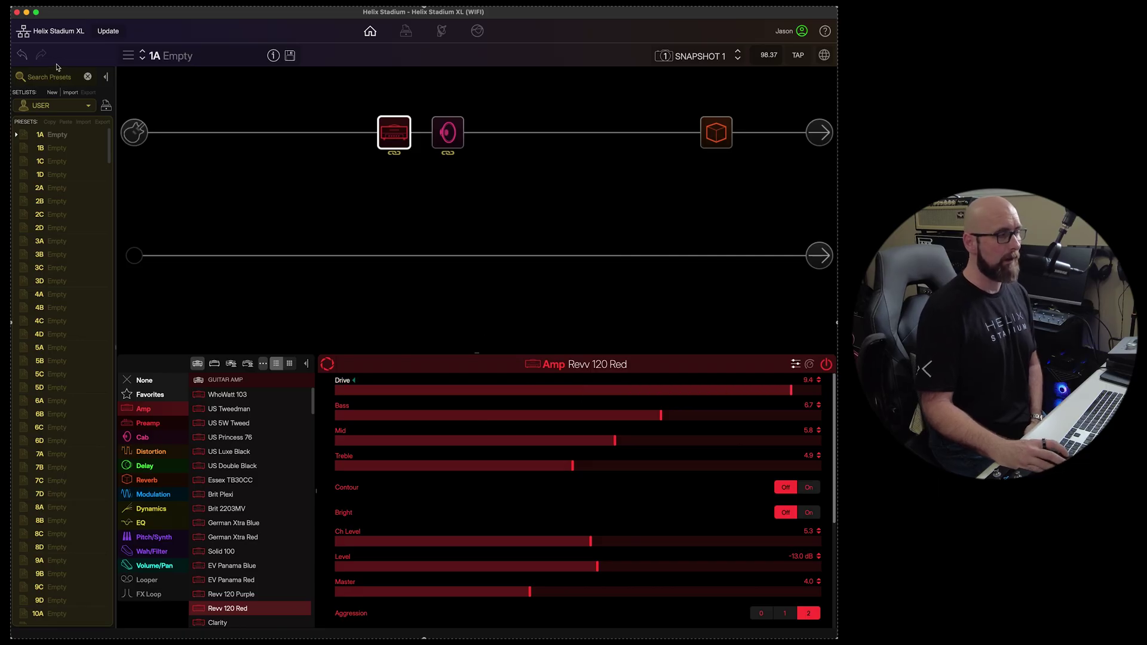
{"action": "left_click", "coordinate": [25, 56]}
{"action": "left_click", "coordinate": [42, 55]}
{"action": "left_click", "coordinate": [33, 56]}
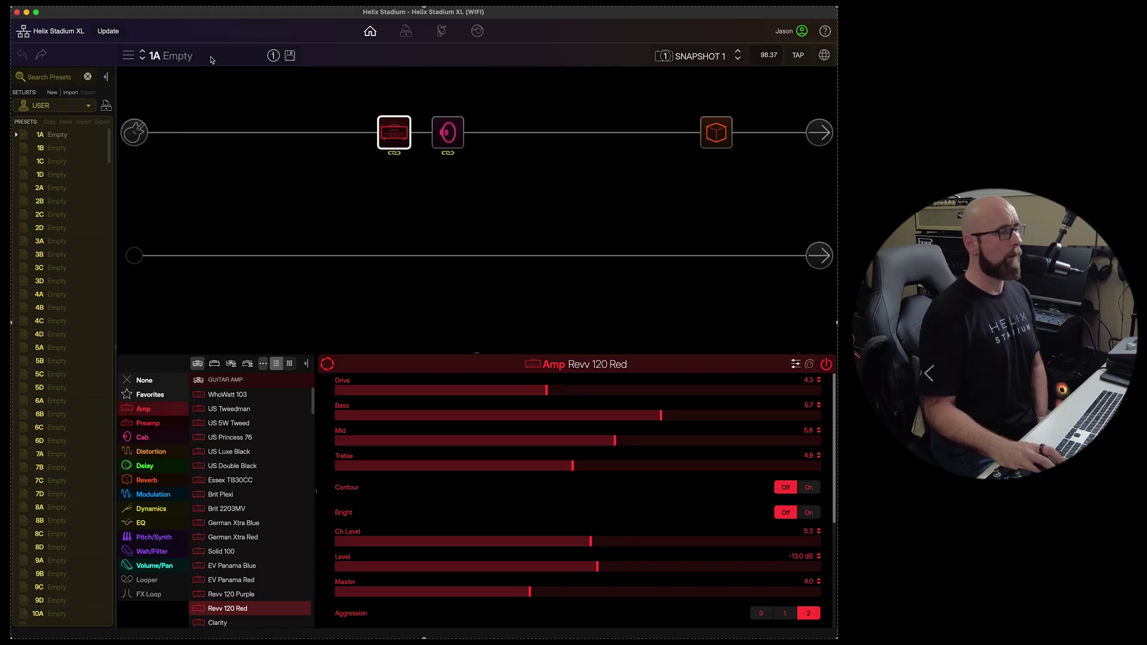
Create a new preset from the custom template listed just before Ultimate Template.
{"action": "left_click", "coordinate": [129, 58]}
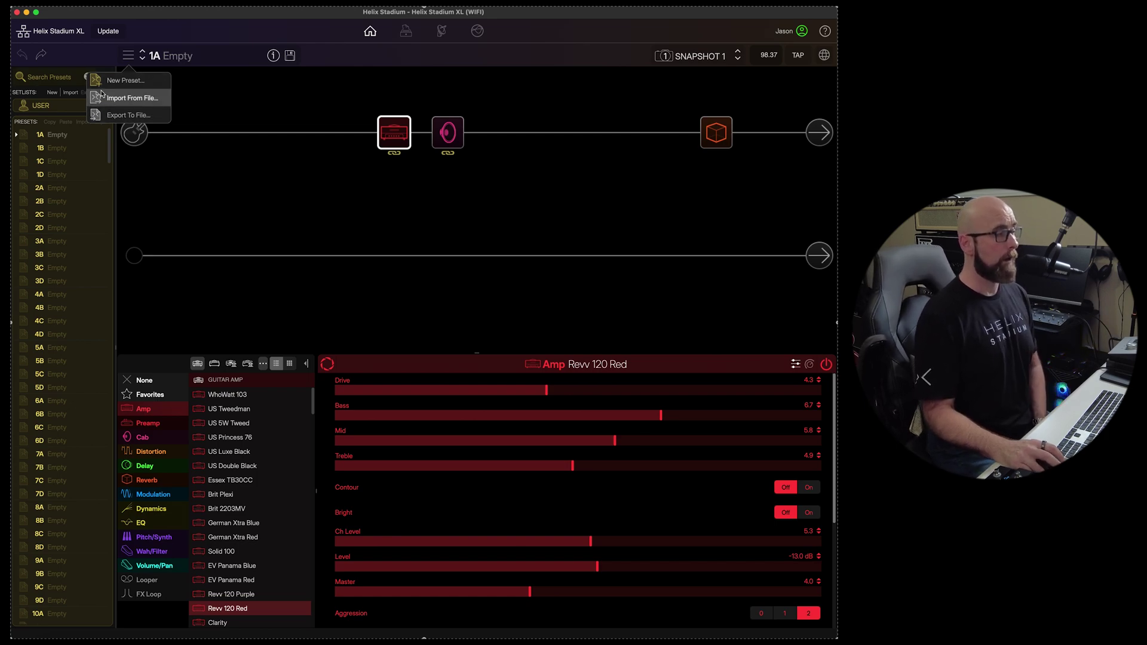
{"action": "left_click", "coordinate": [125, 81]}
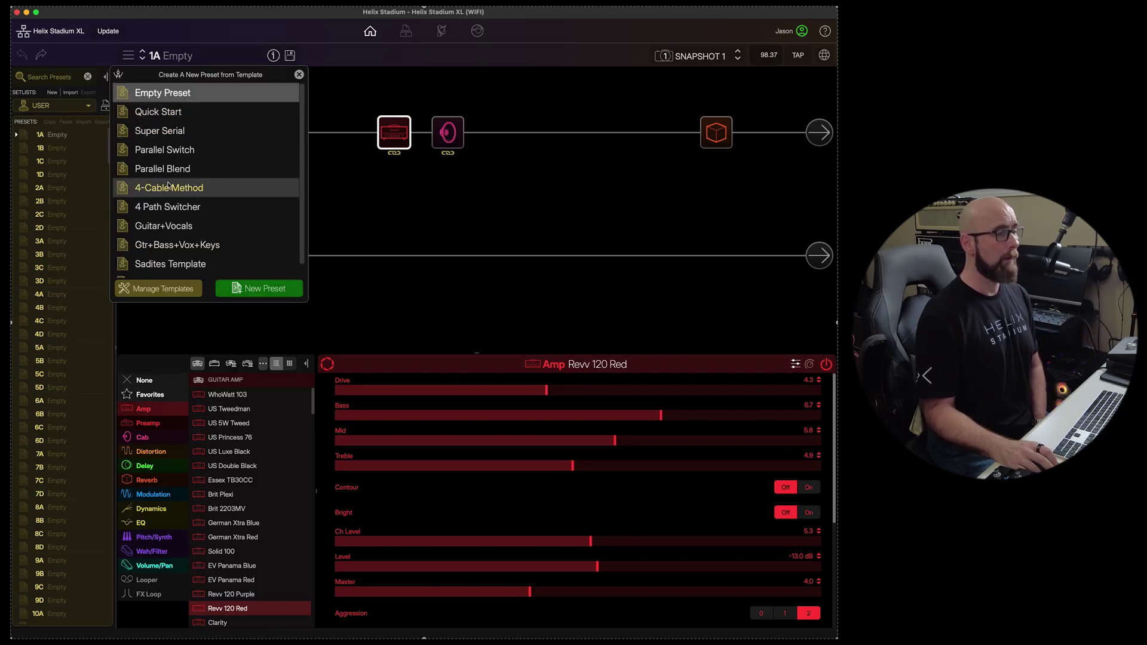
{"action": "scroll", "coordinate": [167, 188], "scroll_direction": "down", "scroll_amount": 1}
{"action": "scroll", "coordinate": [168, 188], "scroll_direction": "up", "scroll_amount": 1}
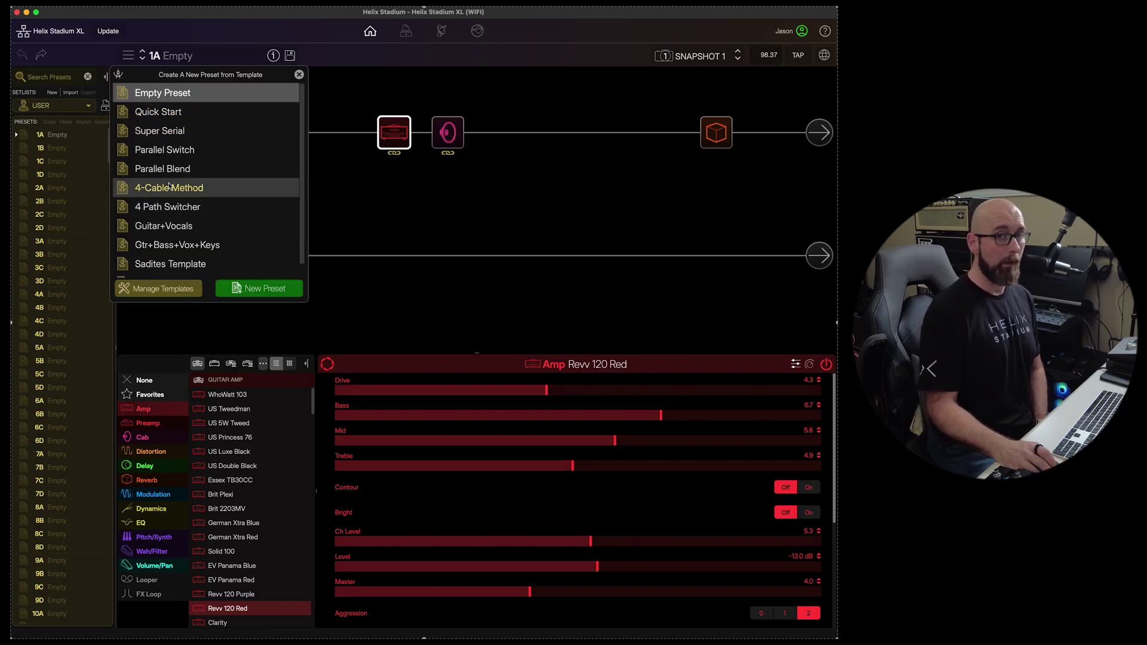
{"action": "scroll", "coordinate": [165, 190], "scroll_direction": "down", "scroll_amount": 1}
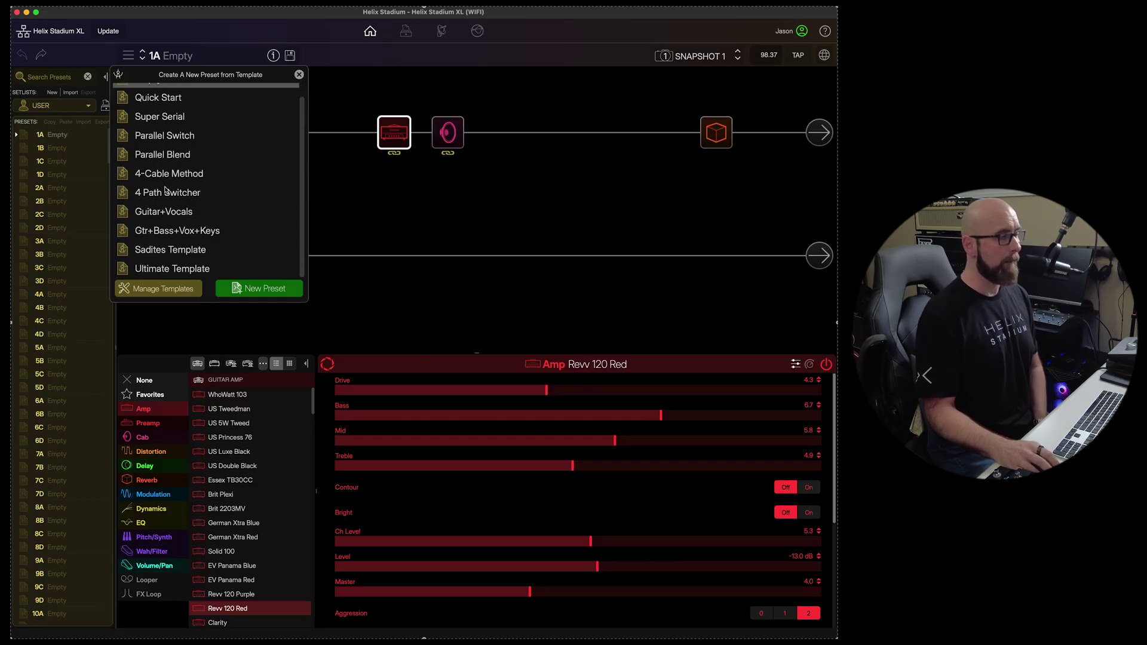
{"action": "left_click", "coordinate": [180, 251]}
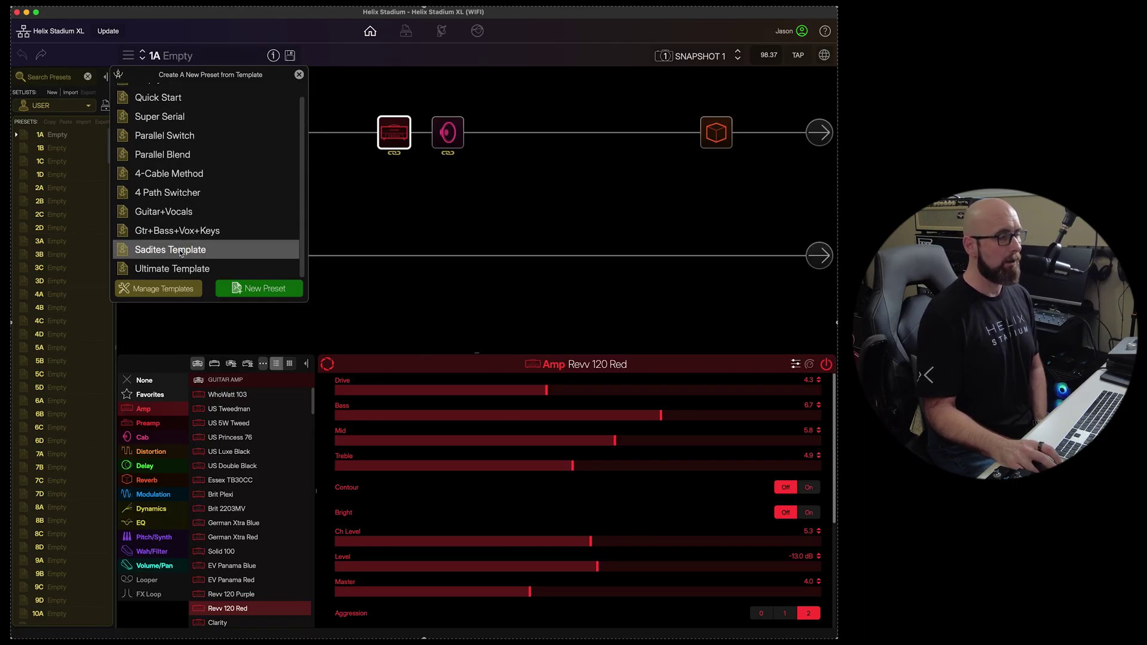
{"action": "left_click", "coordinate": [251, 289]}
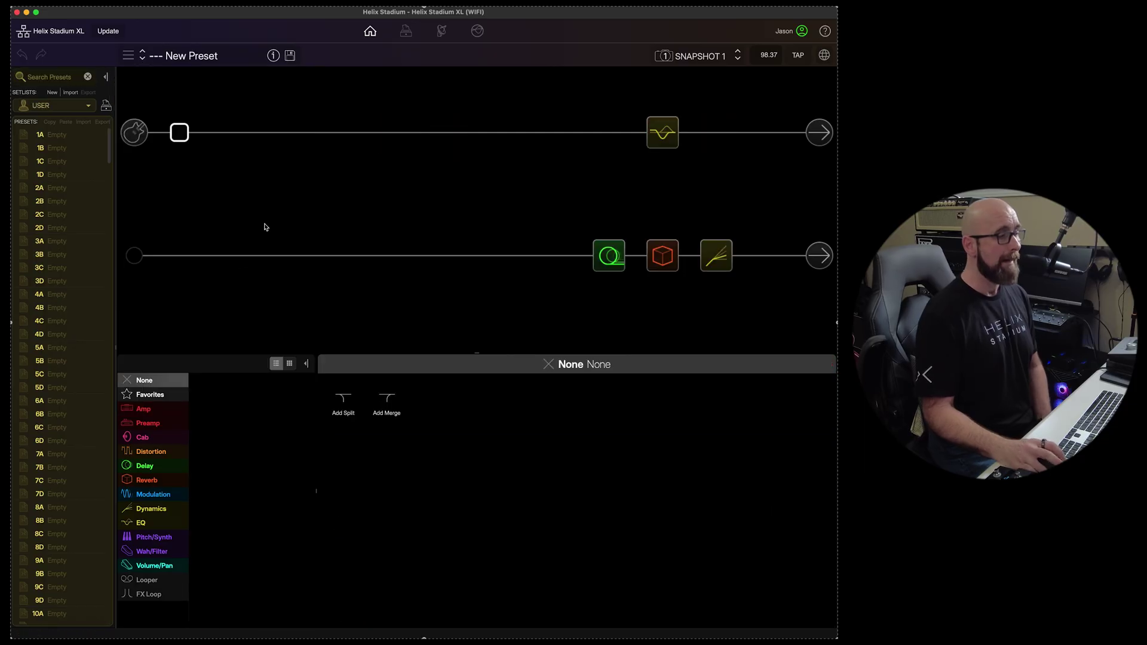
Inspect the template's blocks on both paths, including the parametric EQ, and select an empty slot on the upper path.
{"action": "left_click", "coordinate": [720, 268]}
{"action": "left_click", "coordinate": [657, 263]}
{"action": "left_click", "coordinate": [613, 263]}
{"action": "left_click", "coordinate": [663, 144]}
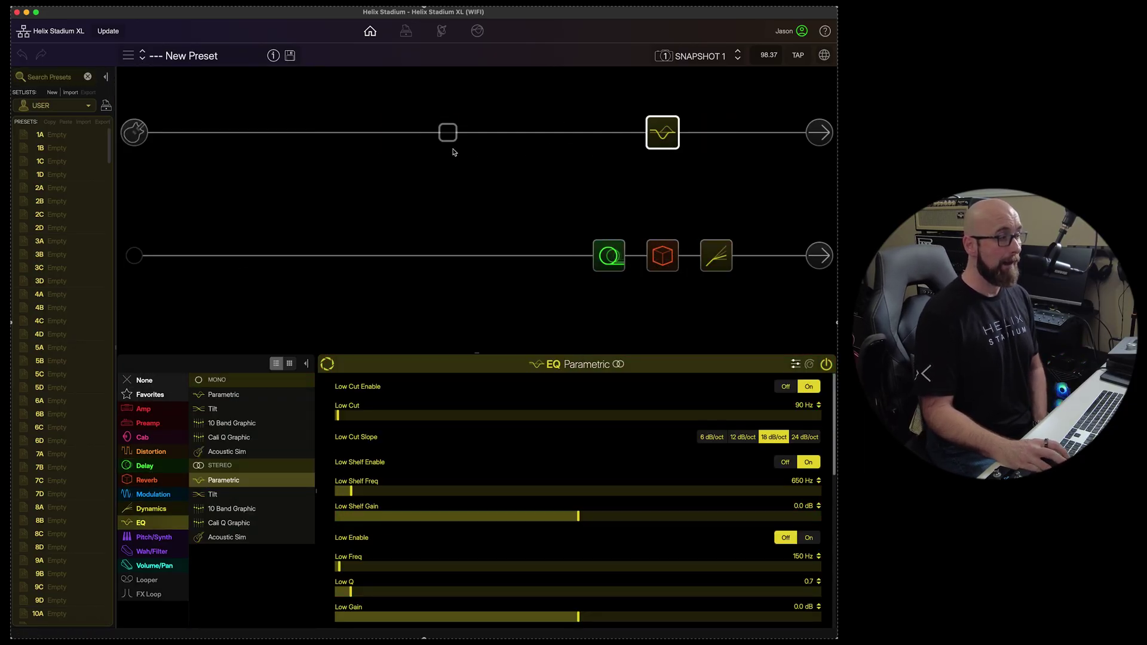
{"action": "left_click", "coordinate": [448, 134]}
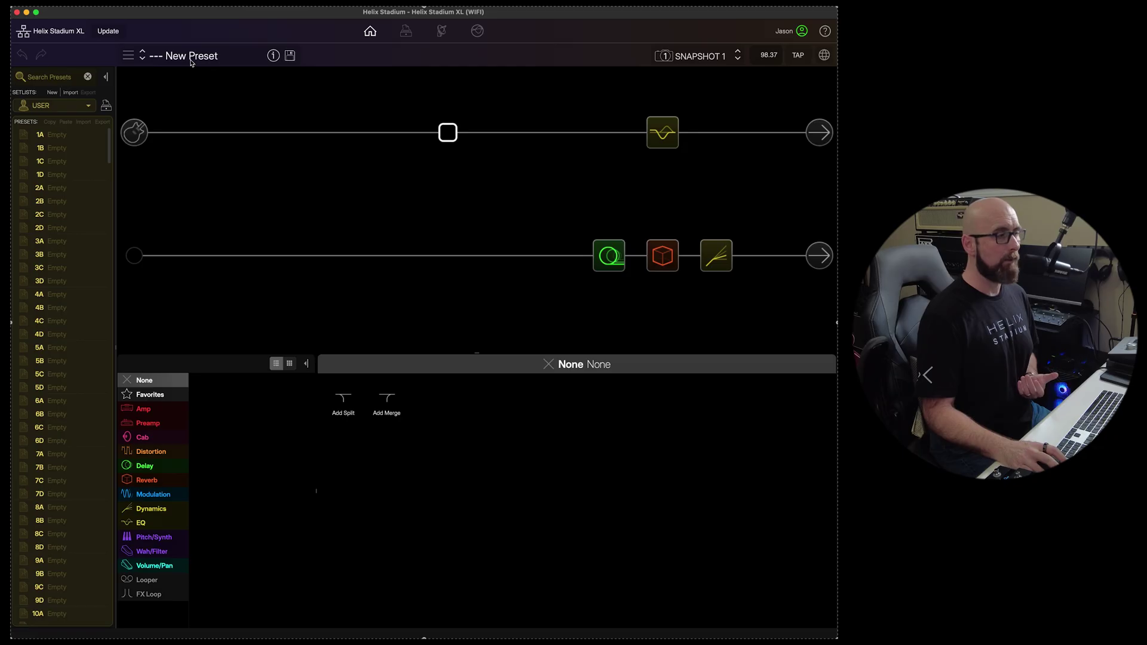
Save the new preset to user slot 1A, named with the owner's first name followed by "Preset".
{"action": "left_click", "coordinate": [290, 57]}
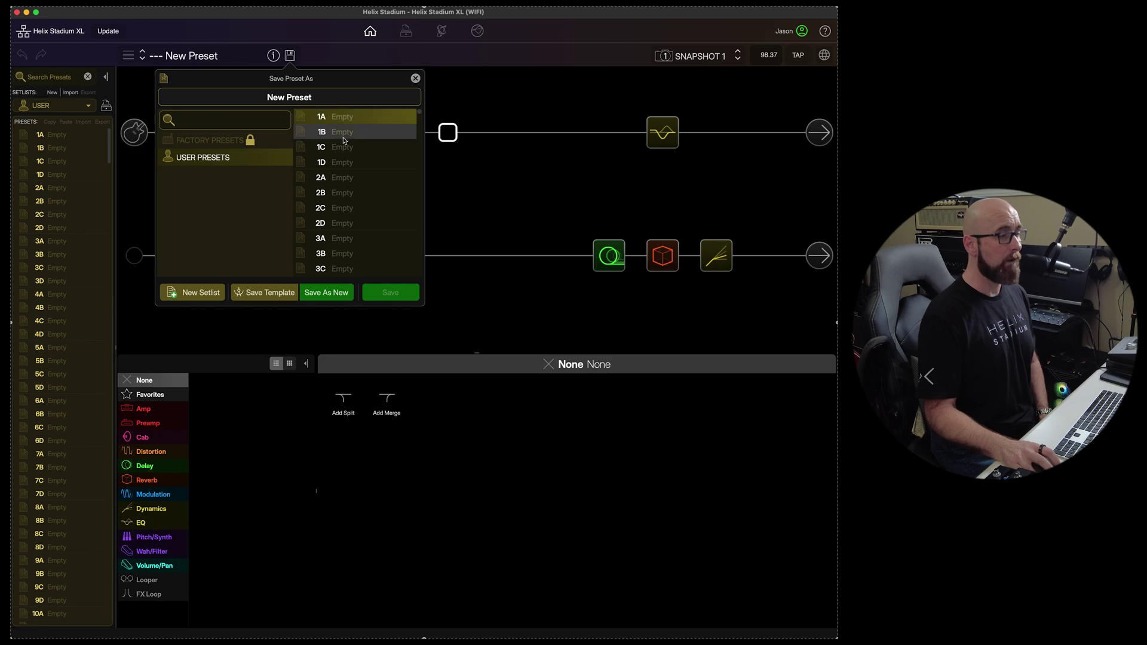
{"action": "left_click", "coordinate": [343, 162]}
{"action": "left_click", "coordinate": [343, 120]}
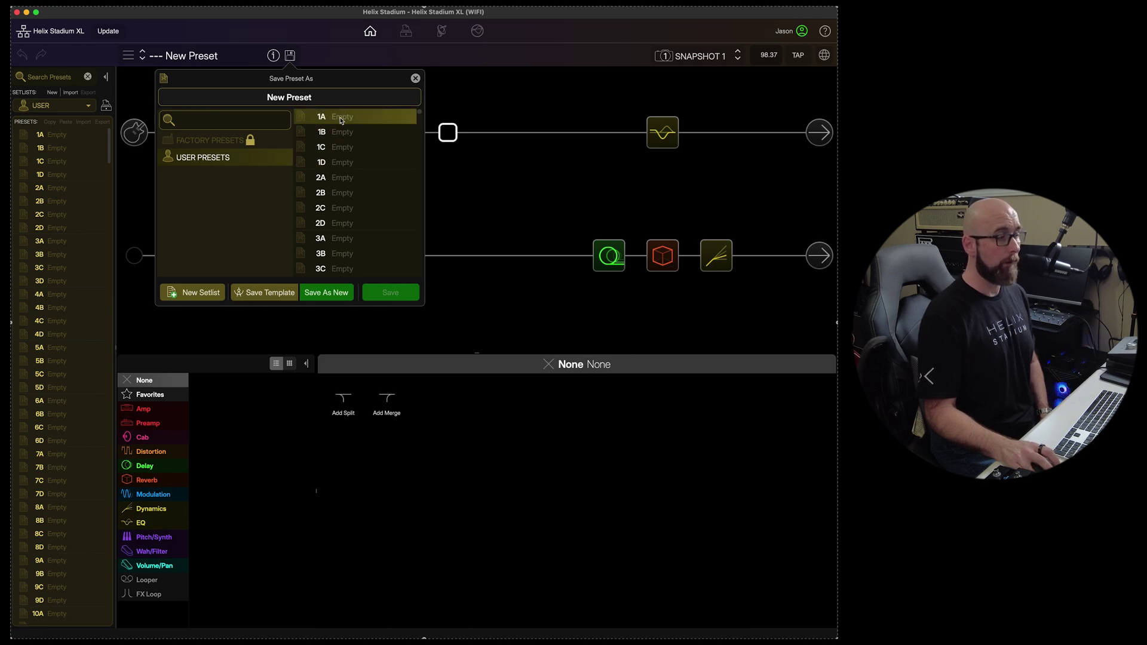
{"action": "left_click", "coordinate": [314, 100]}
{"action": "type", "text": "Jason "}
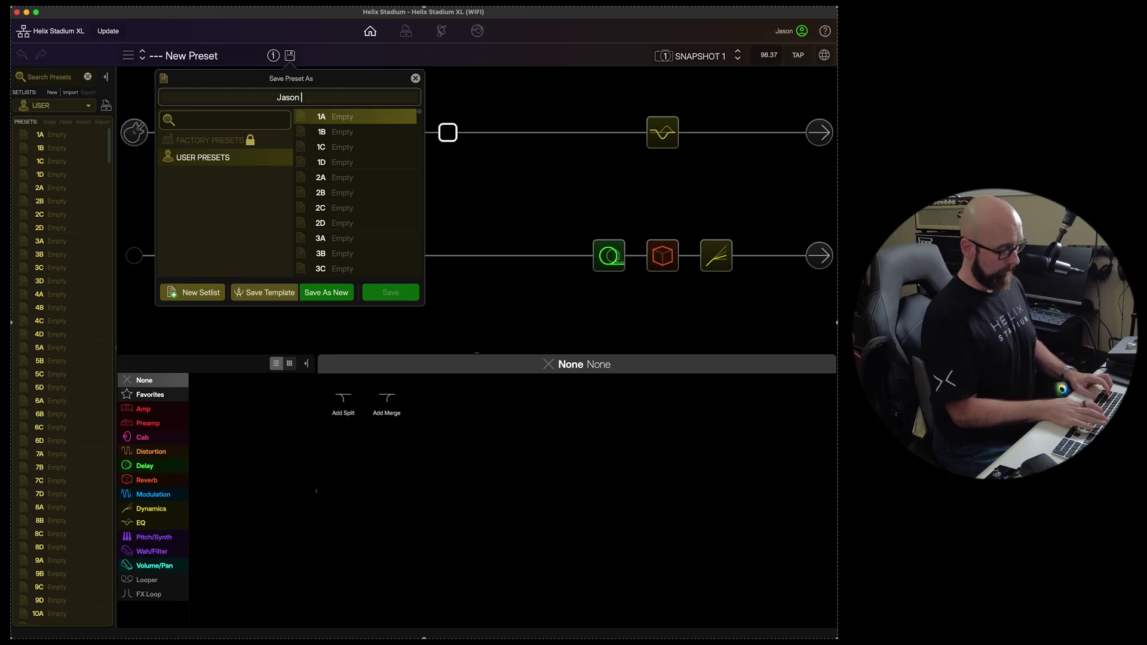
{"action": "type", "text": "Preset"}
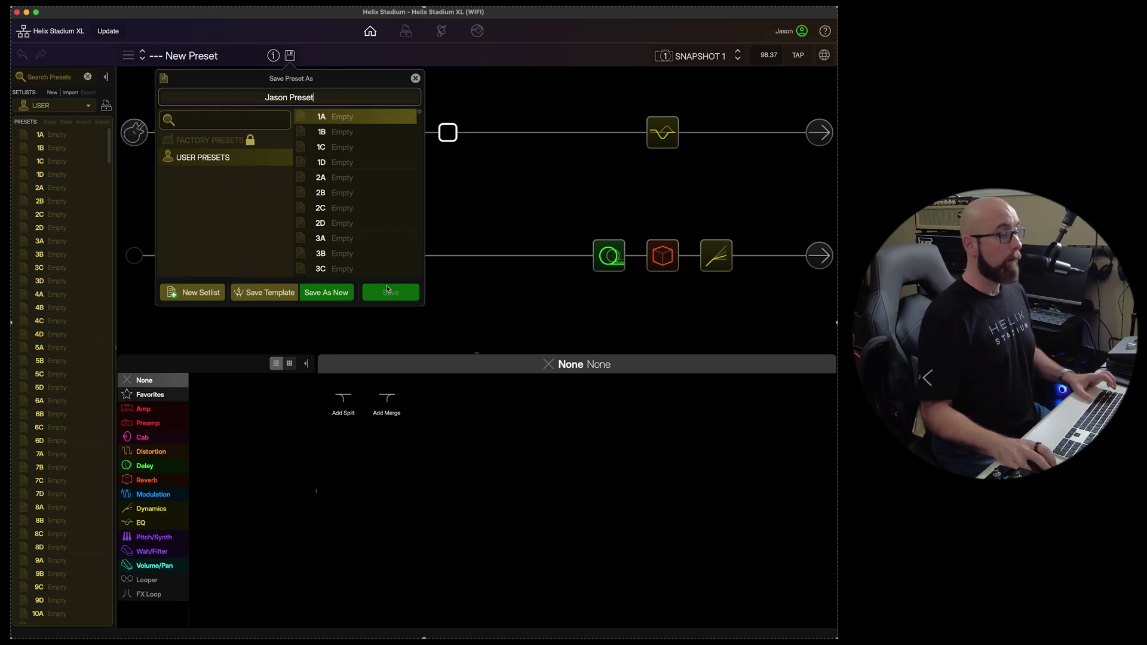
{"action": "left_click", "coordinate": [338, 300]}
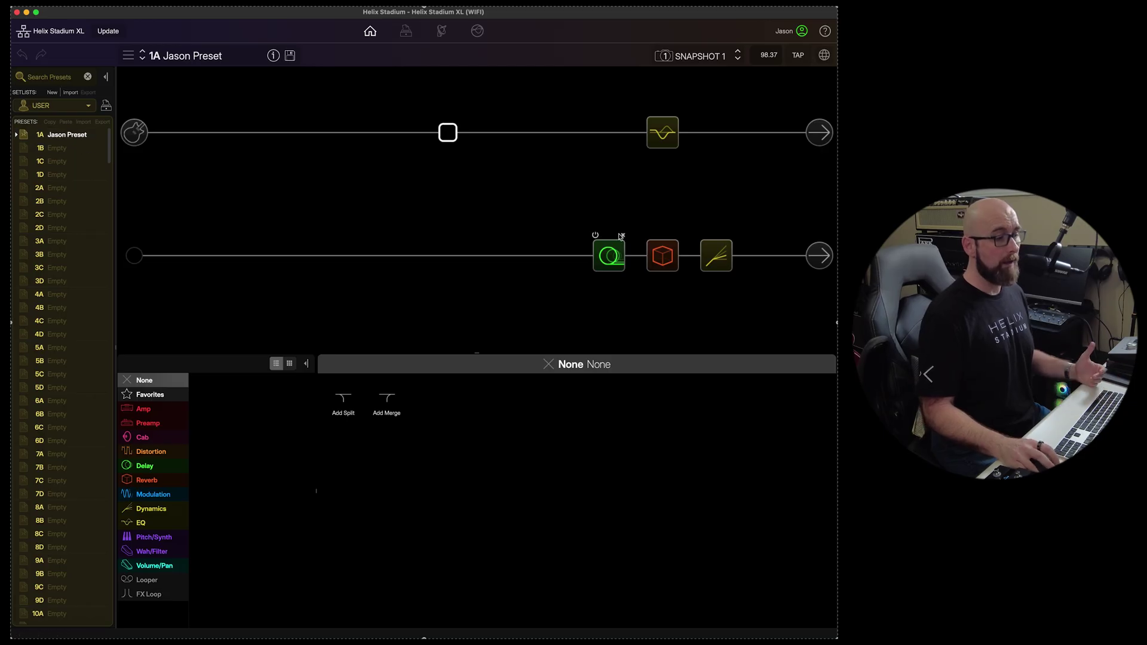
Set the Parametric EQ's Low Cut to 4.6 kHz, and save the preset as a new template under its existing name.
{"action": "left_click", "coordinate": [656, 142]}
{"action": "left_click_drag", "start_coordinate": [432, 417], "coordinate": [447, 415]}
{"action": "left_click", "coordinate": [290, 56]}
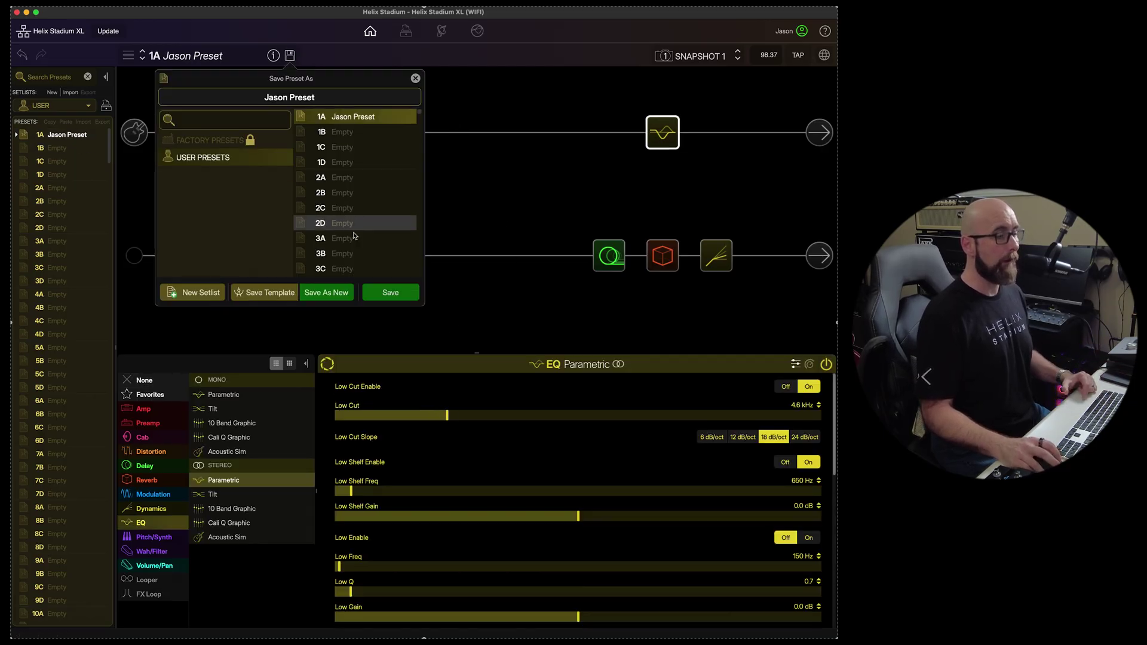
{"action": "left_click", "coordinate": [263, 293]}
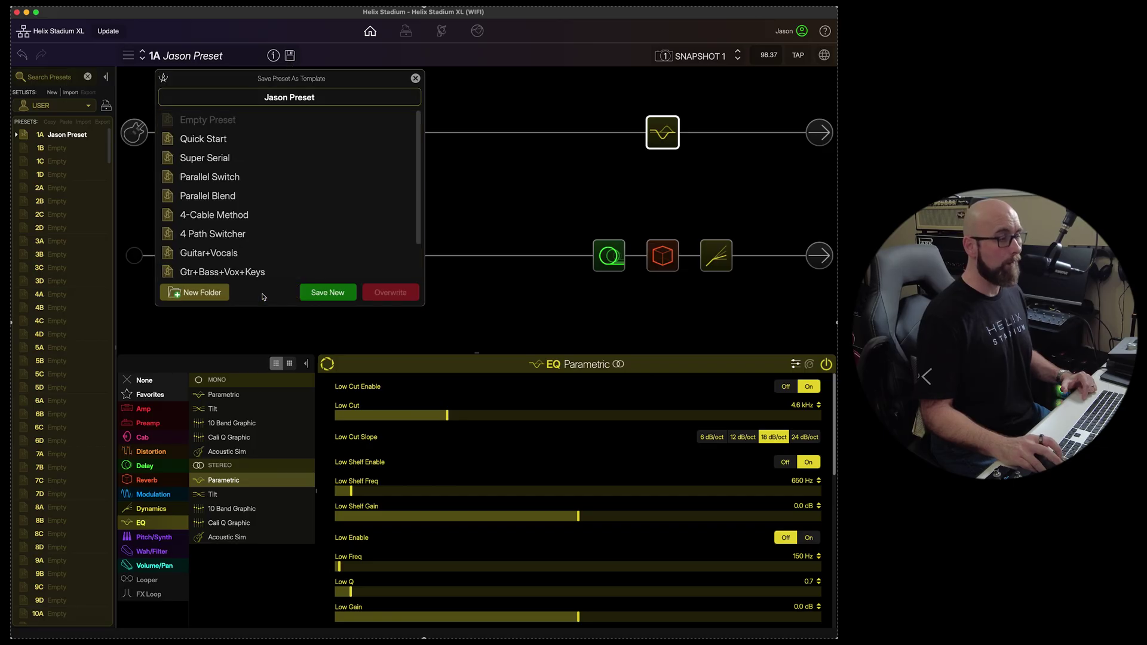
{"action": "left_click", "coordinate": [327, 103]}
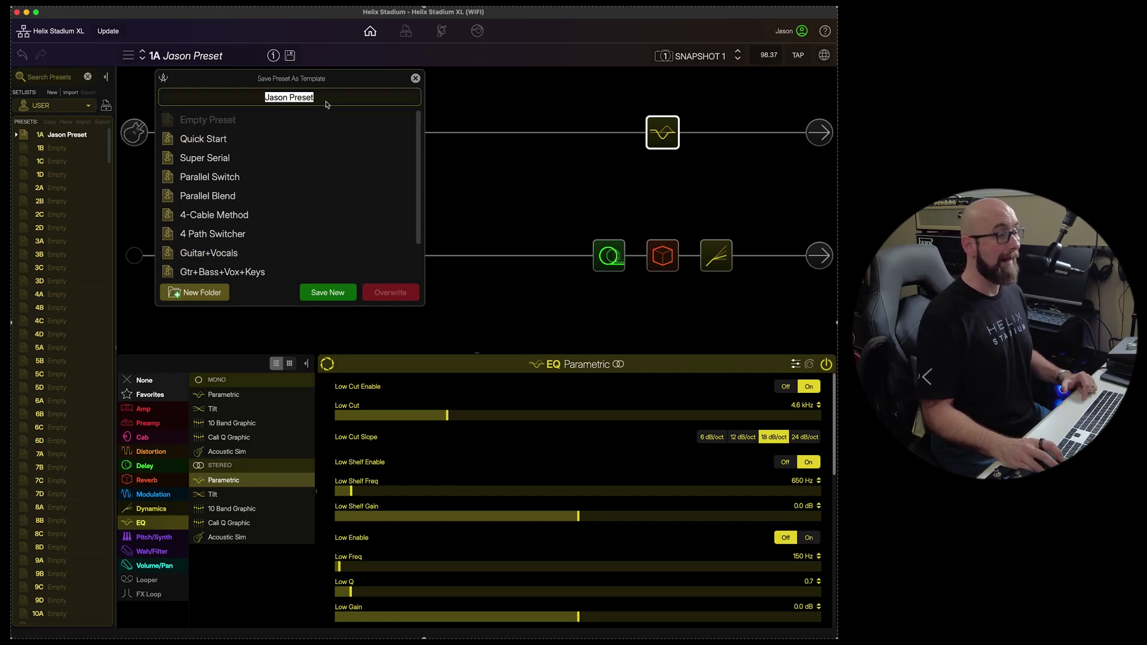
{"action": "left_click", "coordinate": [358, 253]}
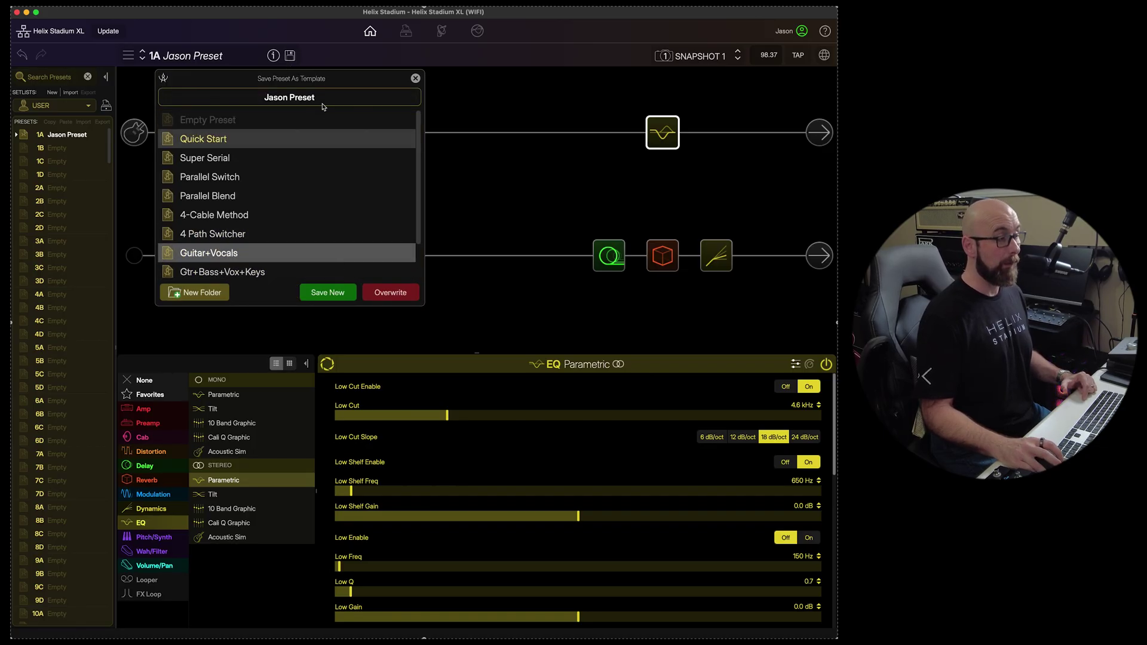
{"action": "left_click", "coordinate": [327, 292]}
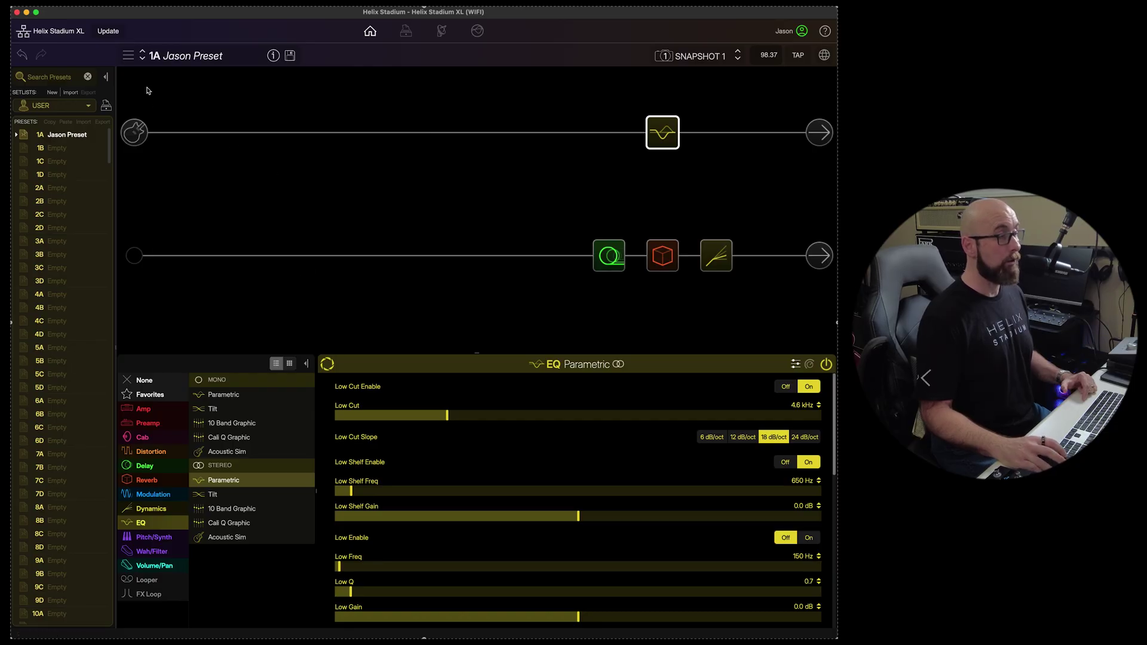
Delete the newly saved template from the Librarian's templates, and return to the preset's signal flow.
{"action": "left_click", "coordinate": [407, 33]}
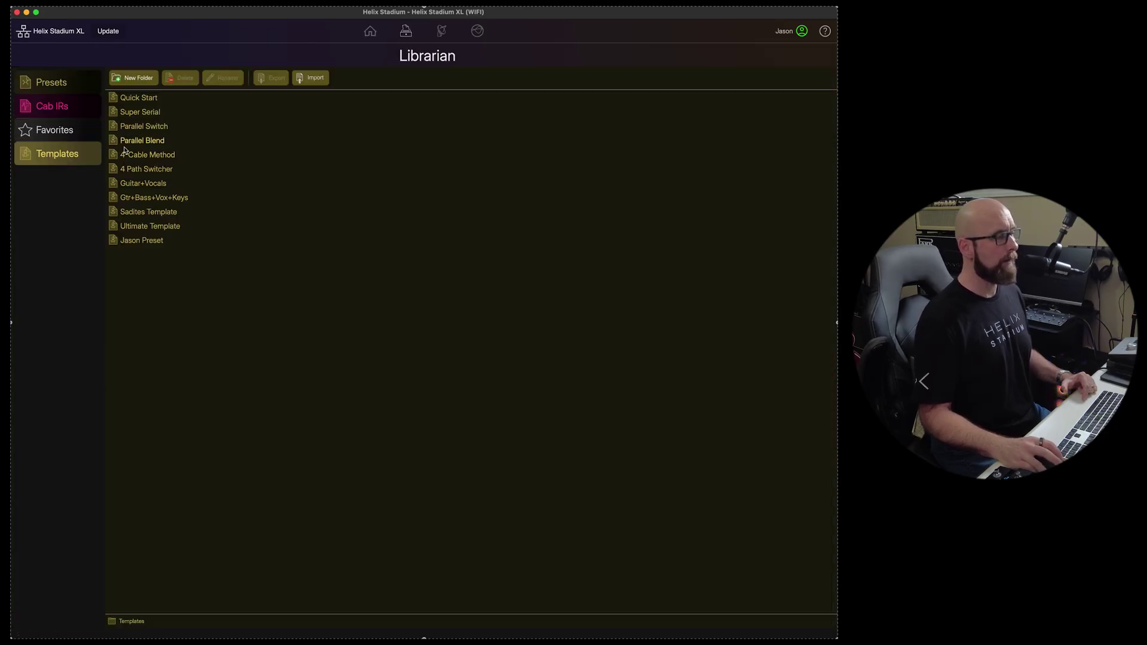
{"action": "left_click", "coordinate": [143, 242]}
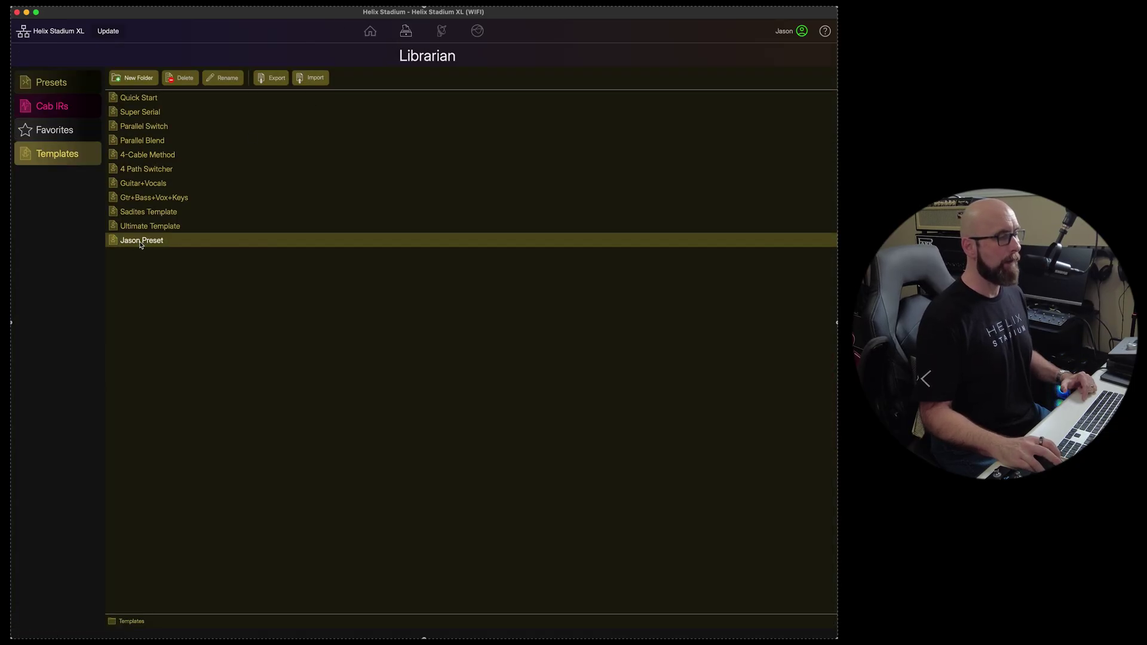
{"action": "left_click", "coordinate": [180, 79]}
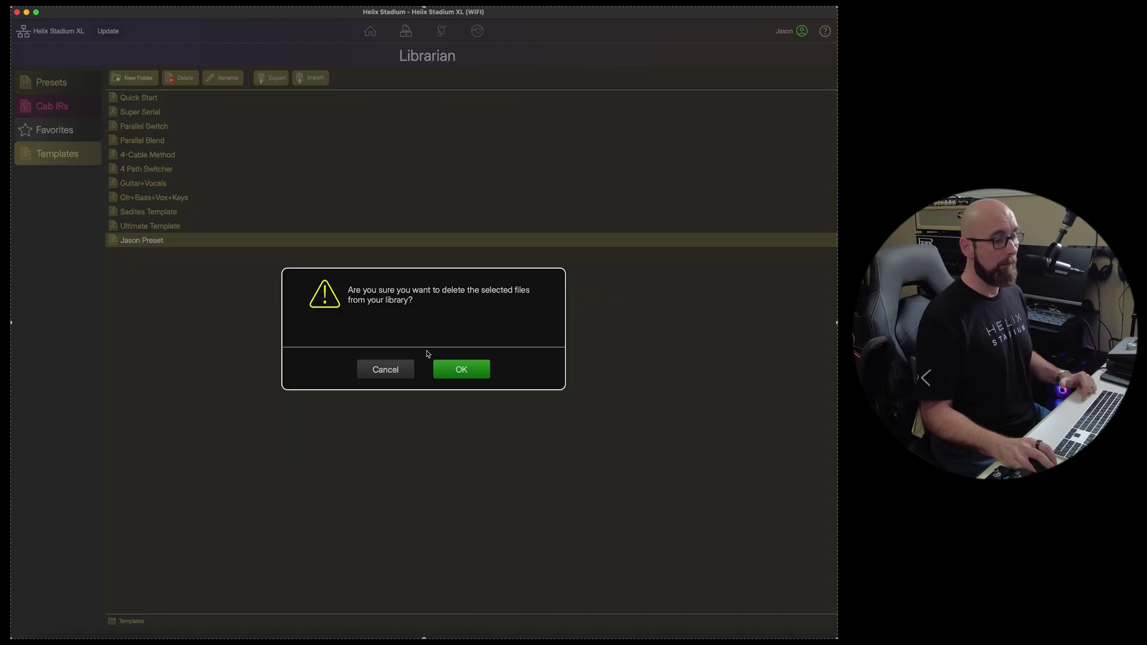
{"action": "left_click", "coordinate": [460, 370]}
{"action": "left_click", "coordinate": [370, 31]}
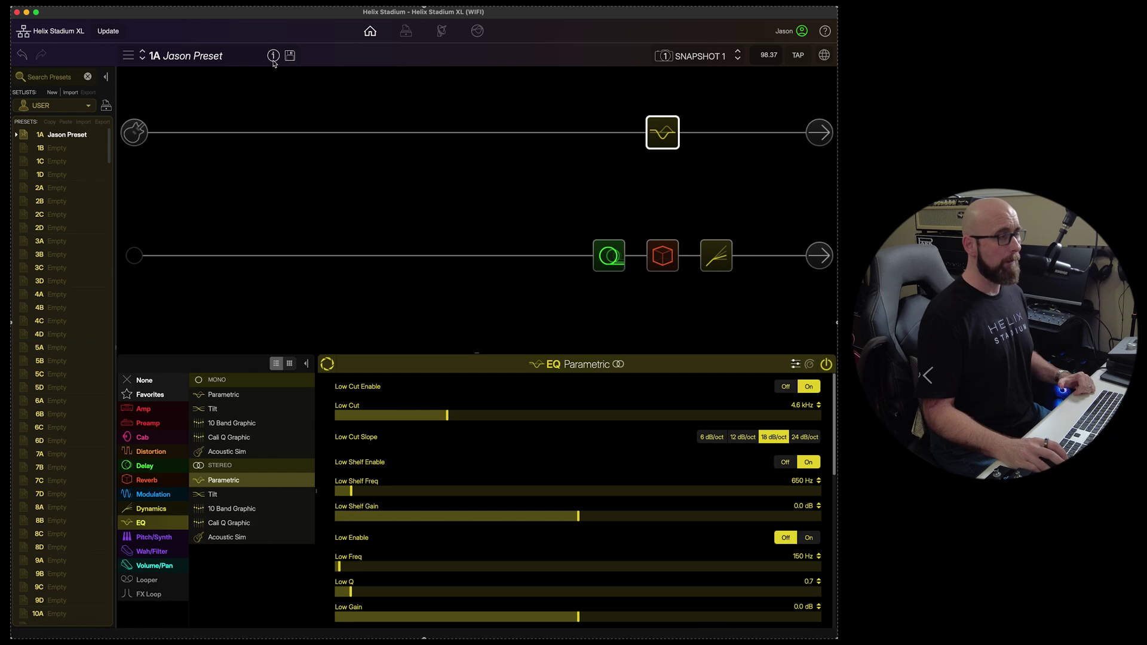
Check the preset's new, import and export options, and view its save options without saving.
{"action": "left_click", "coordinate": [129, 56]}
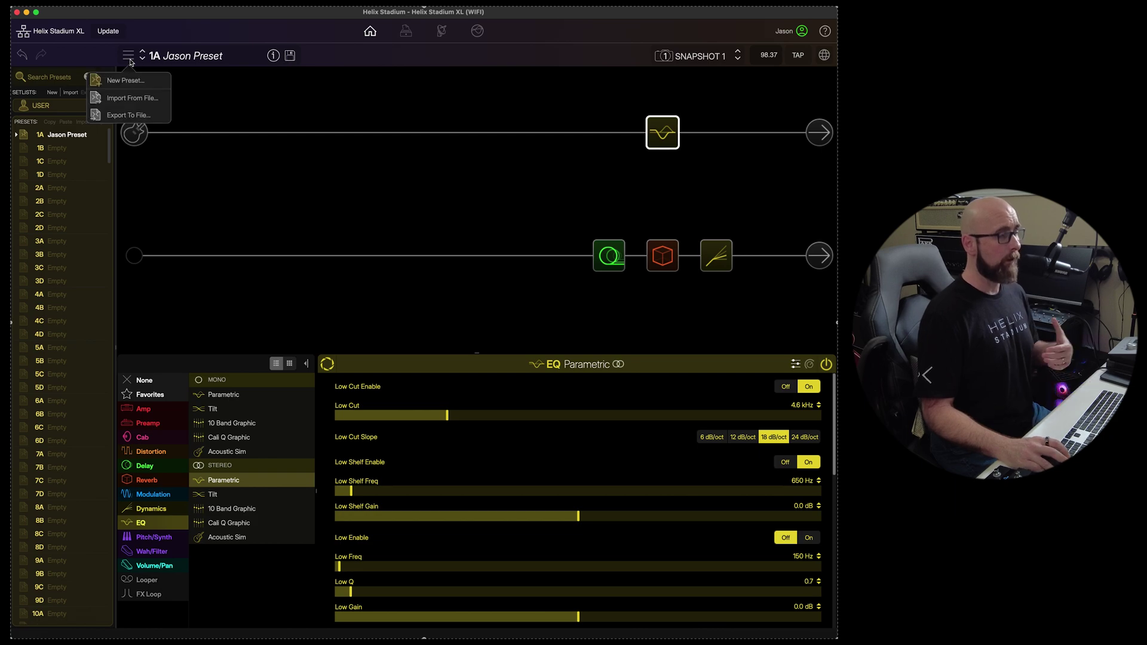
{"action": "left_click", "coordinate": [202, 55]}
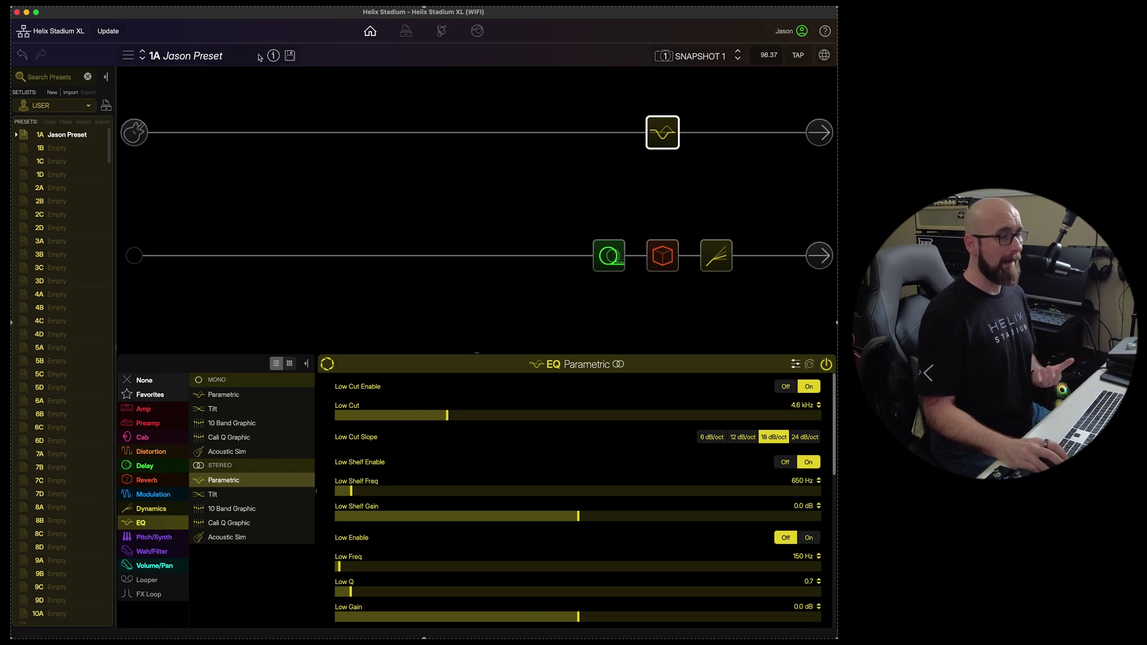
{"action": "left_click", "coordinate": [295, 57]}
{"action": "left_click", "coordinate": [295, 56]}
{"action": "left_click", "coordinate": [295, 57]}
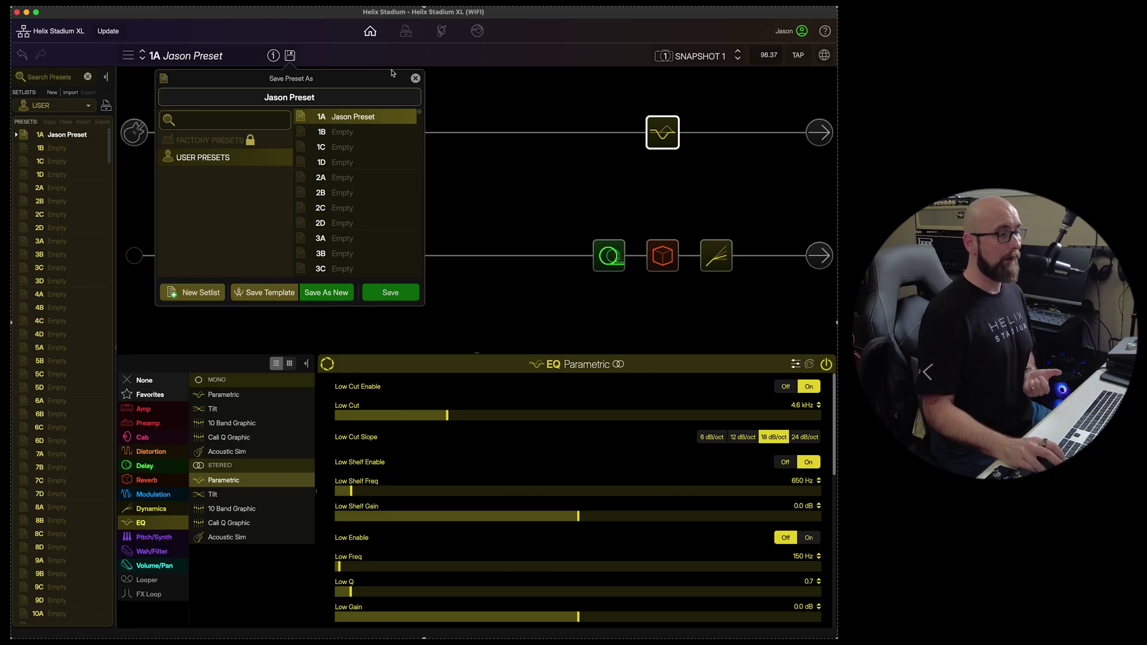
{"action": "left_click", "coordinate": [415, 79]}
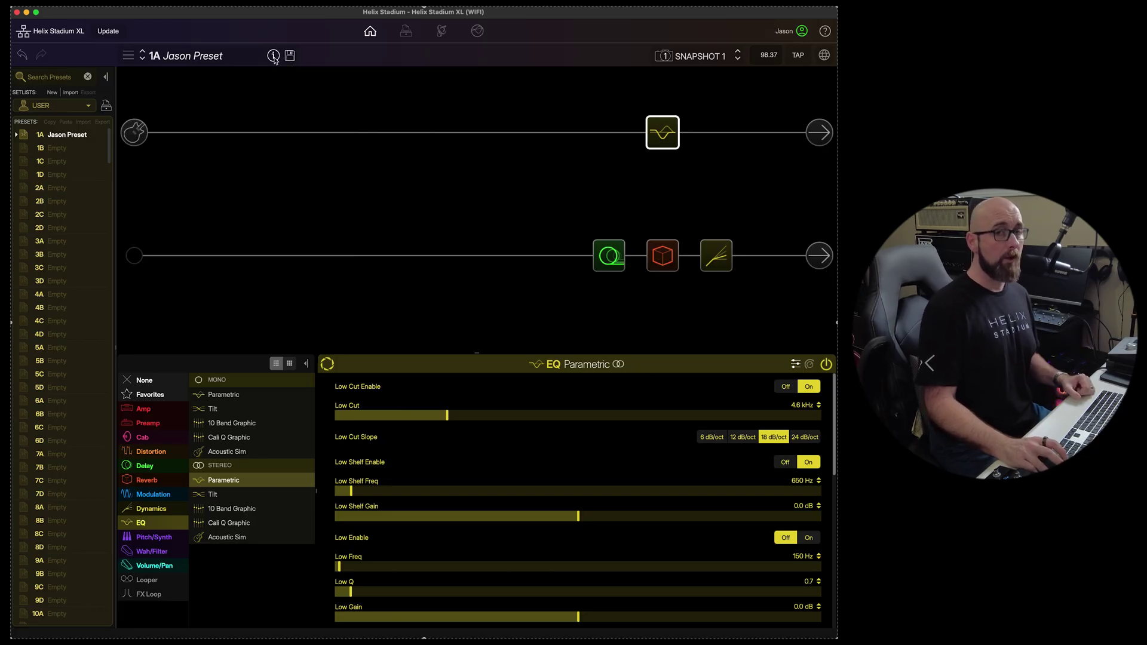
Enter "Gibson Les Paul", "Song #1" and the artist's full name as the preset info, and save the preset over slot 1A.
{"action": "left_click", "coordinate": [273, 56]}
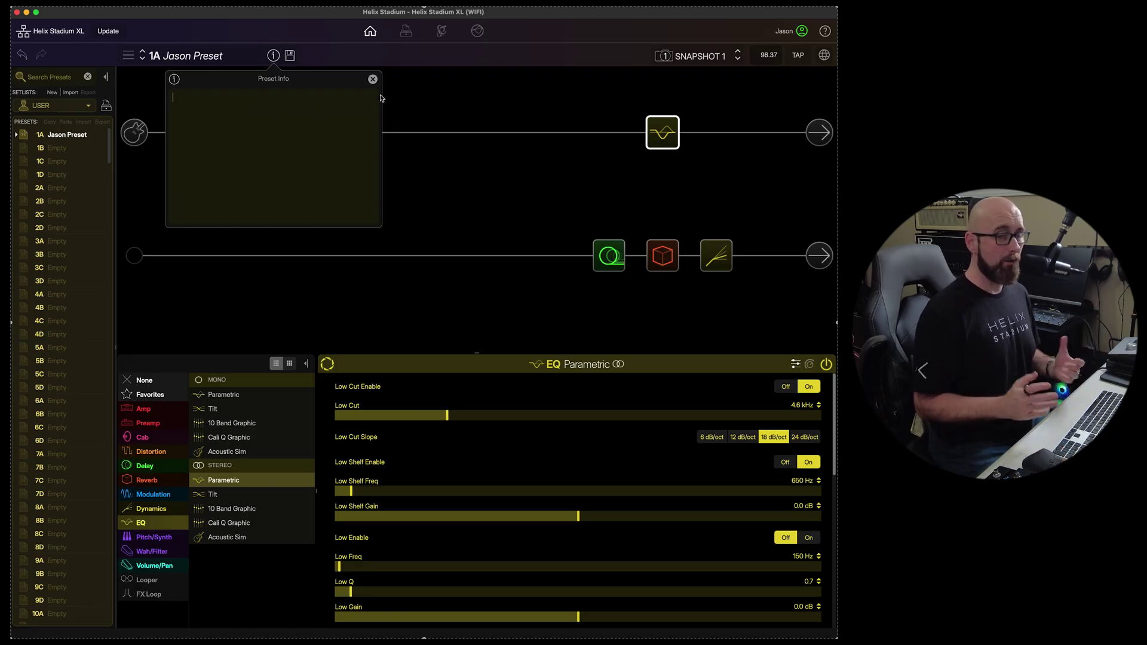
{"action": "type", "text": "Gibson Les Paul"}
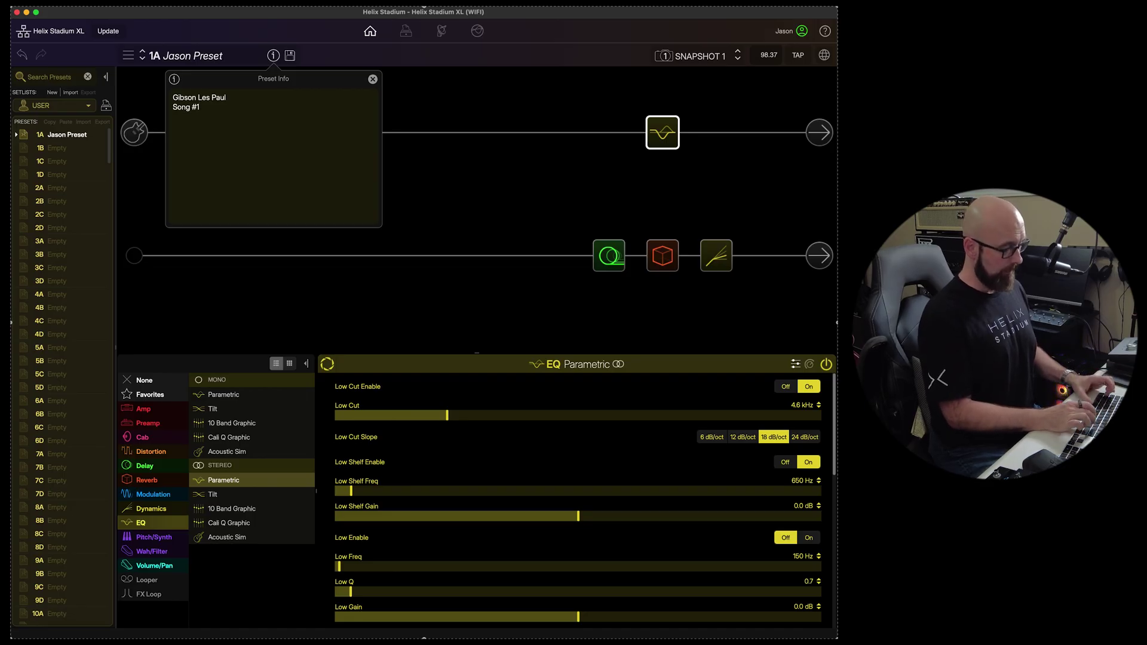
{"action": "type", "text": "Jason Sadites"}
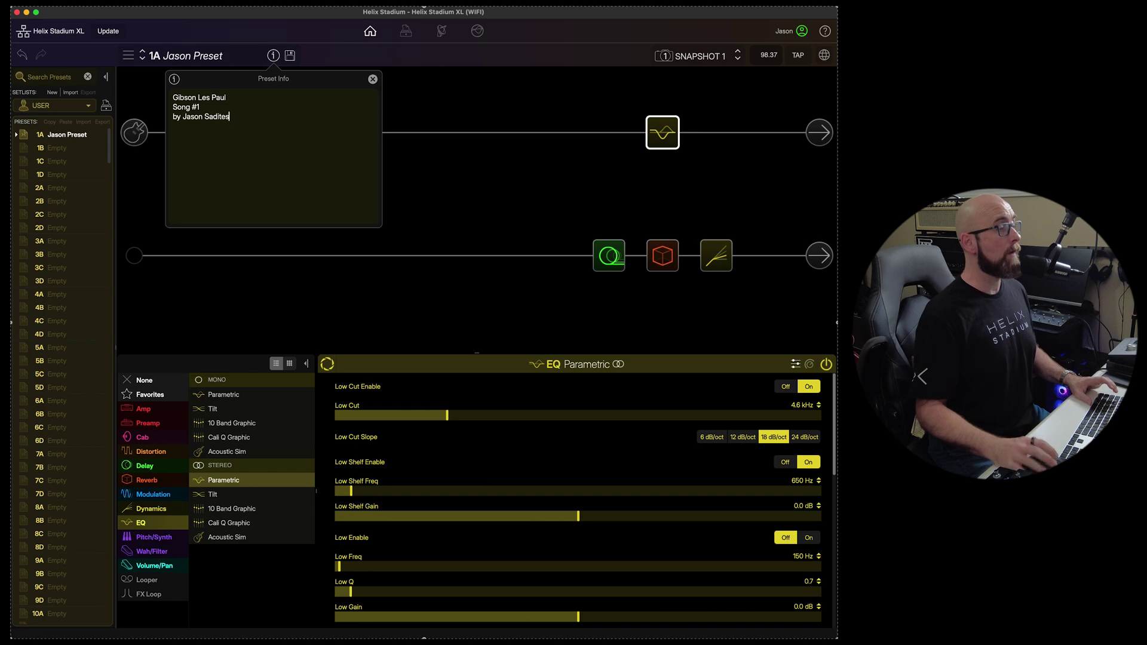
{"action": "left_click", "coordinate": [372, 79]}
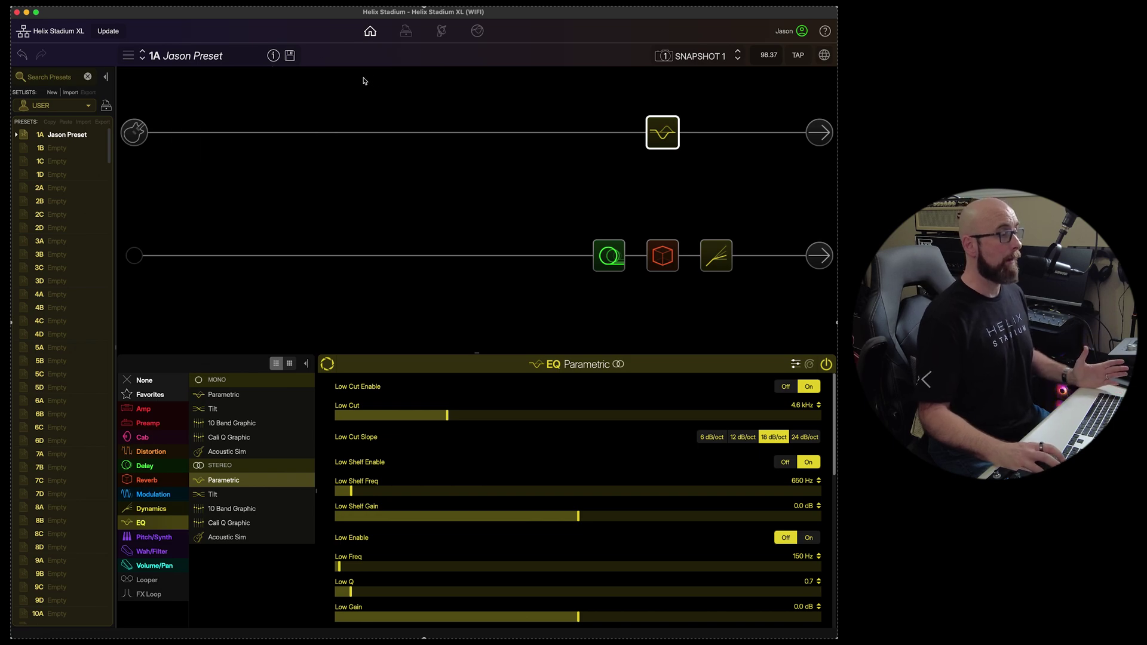
{"action": "left_click", "coordinate": [290, 56]}
{"action": "left_click", "coordinate": [391, 292]}
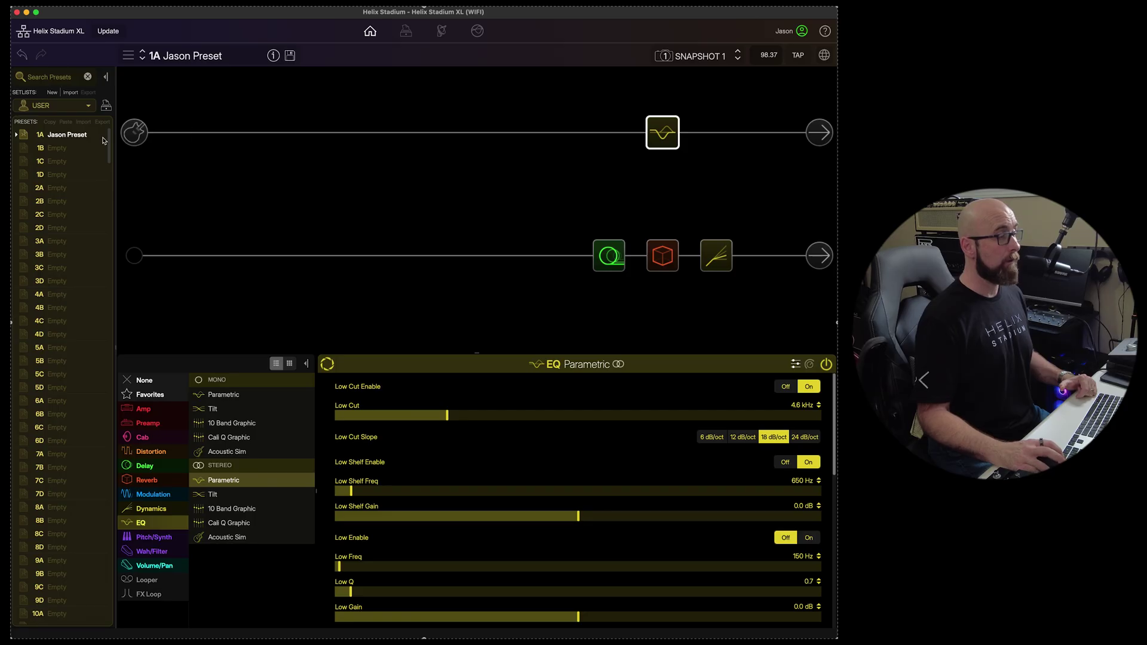
Switch between empty preset 1B and preset 1A, and review the saved preset info of 1A.
{"action": "left_click", "coordinate": [75, 147]}
{"action": "left_click", "coordinate": [60, 135]}
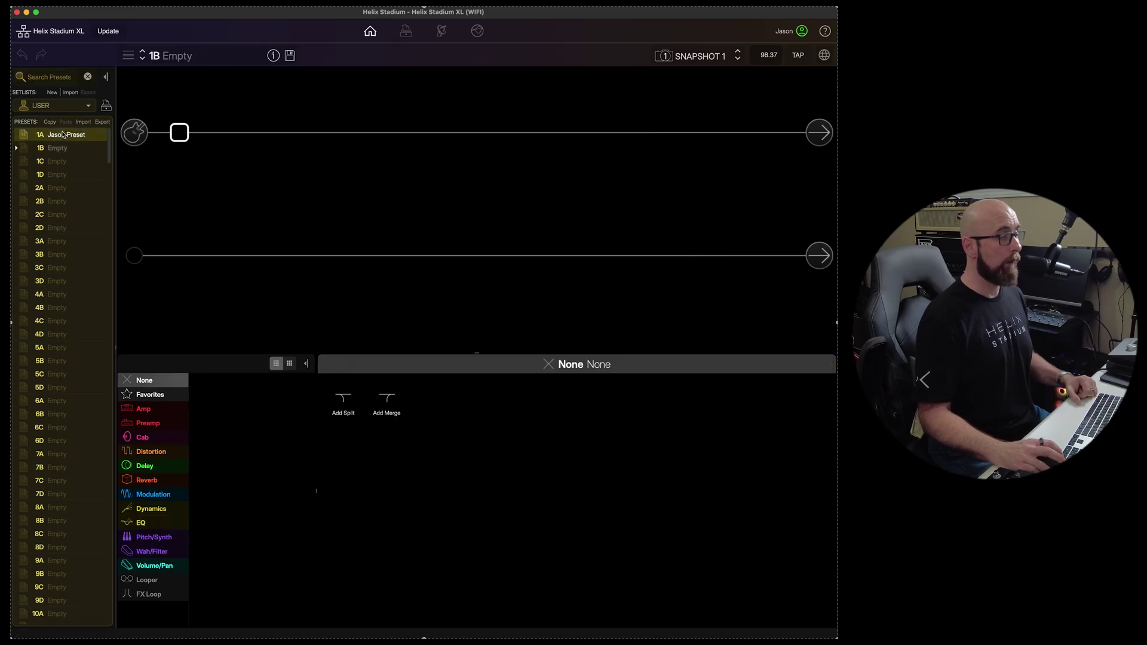
{"action": "mouse_move", "coordinate": [273, 58]}
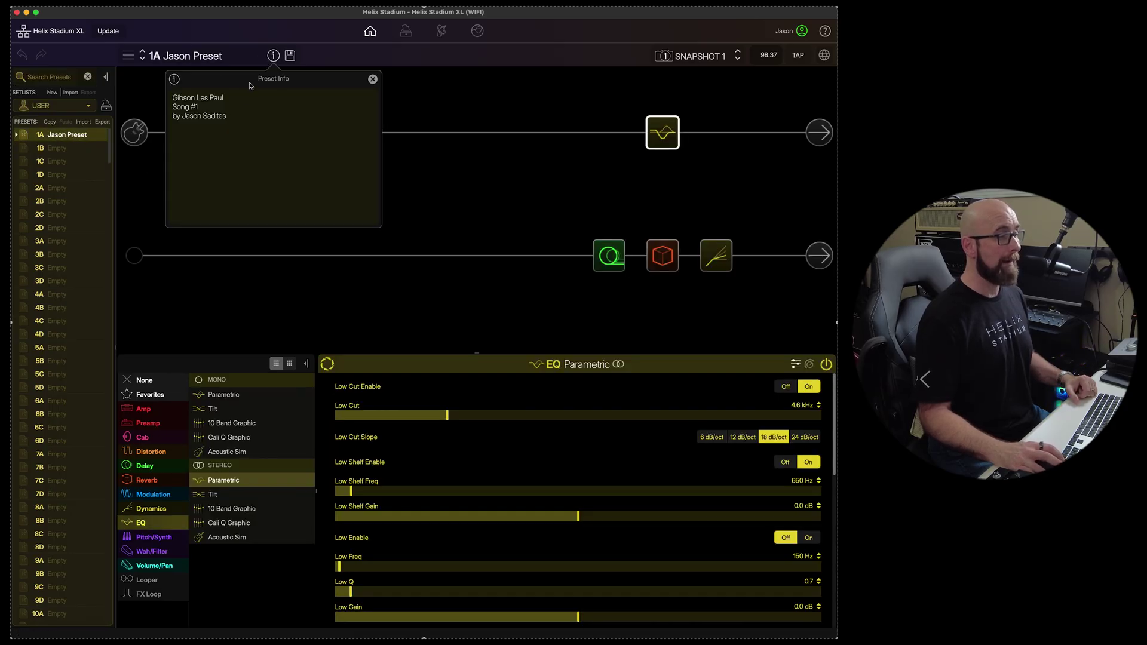
{"action": "left_click", "coordinate": [373, 79]}
{"action": "key", "text": "Down"}
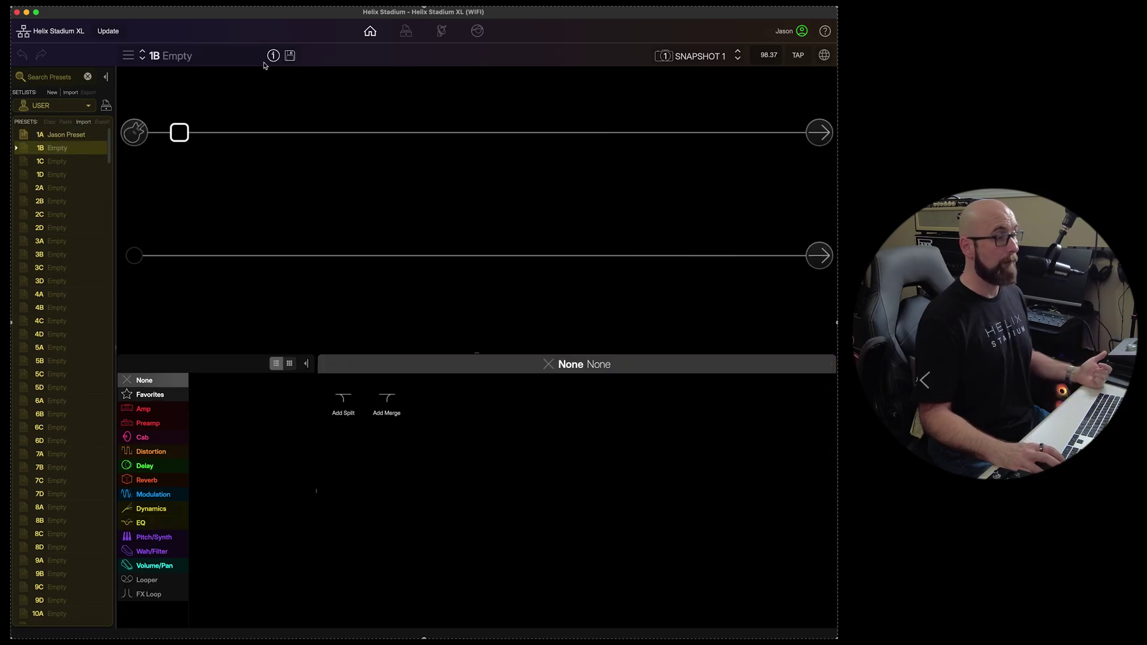
{"action": "left_click", "coordinate": [76, 136]}
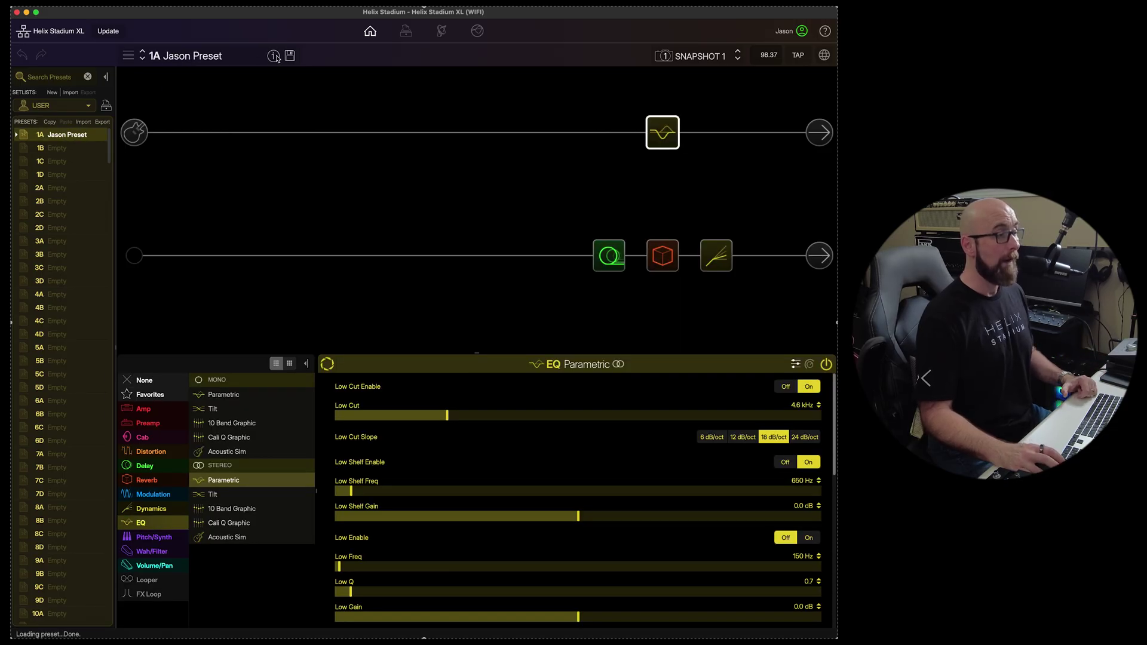
Close the preset info of 1A, load the factory preset Stadium Rock Rig, and read through its preset info.
{"action": "mouse_move", "coordinate": [273, 56]}
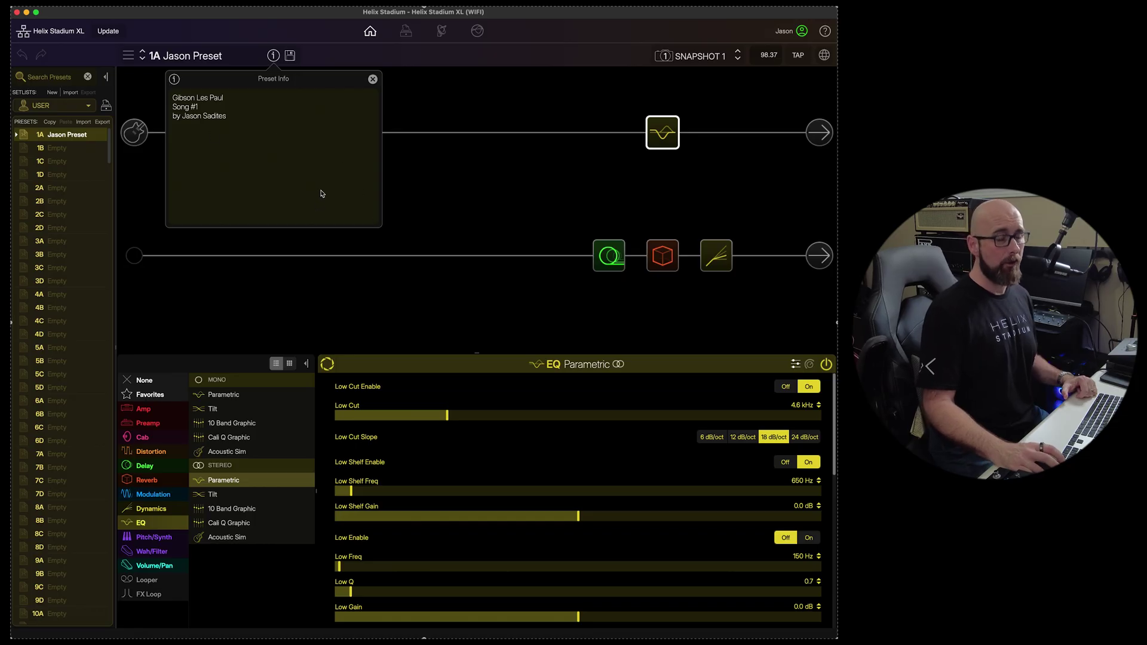
{"action": "left_click", "coordinate": [373, 80]}
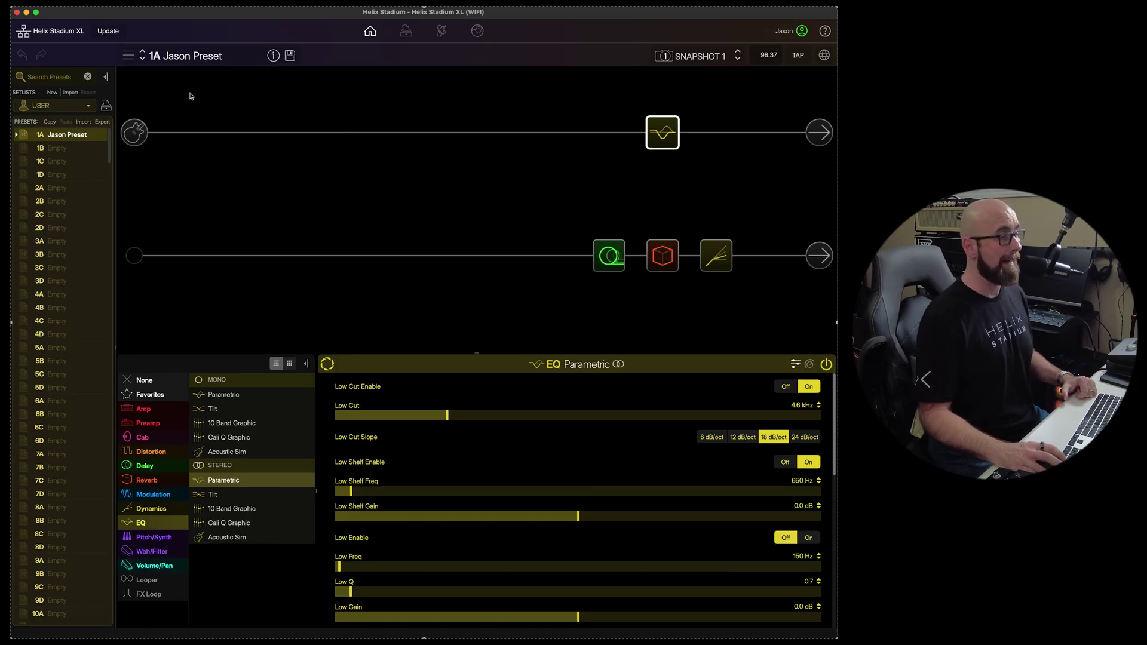
{"action": "left_click", "coordinate": [62, 111]}
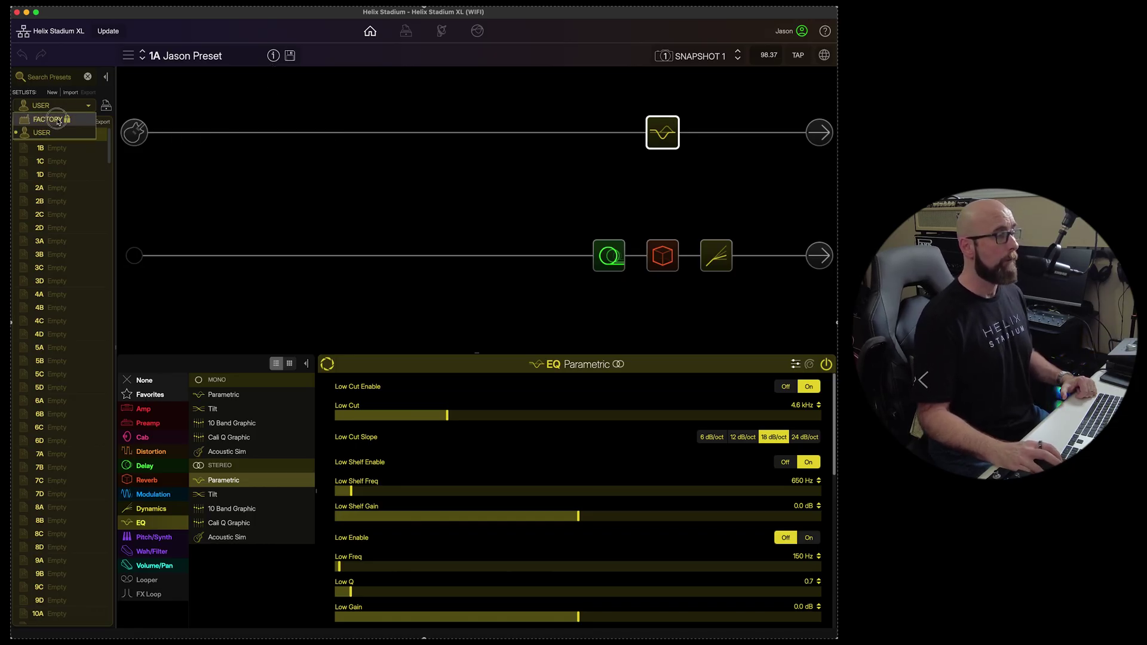
{"action": "left_click", "coordinate": [62, 118]}
{"action": "left_click", "coordinate": [60, 137]}
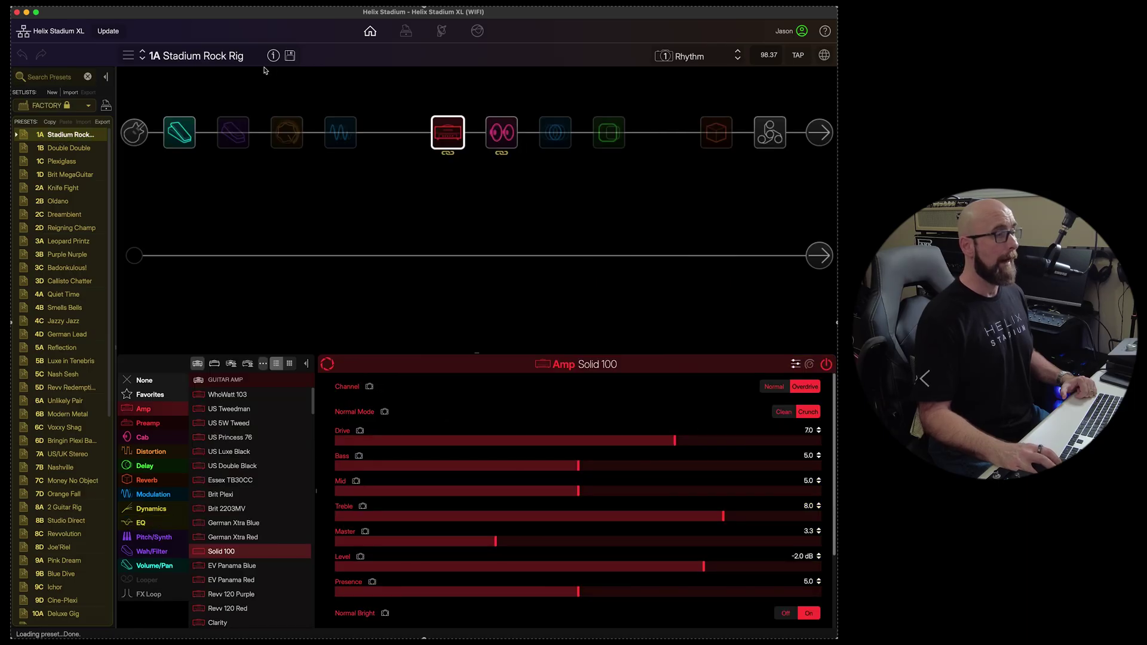
{"action": "left_click", "coordinate": [273, 55]}
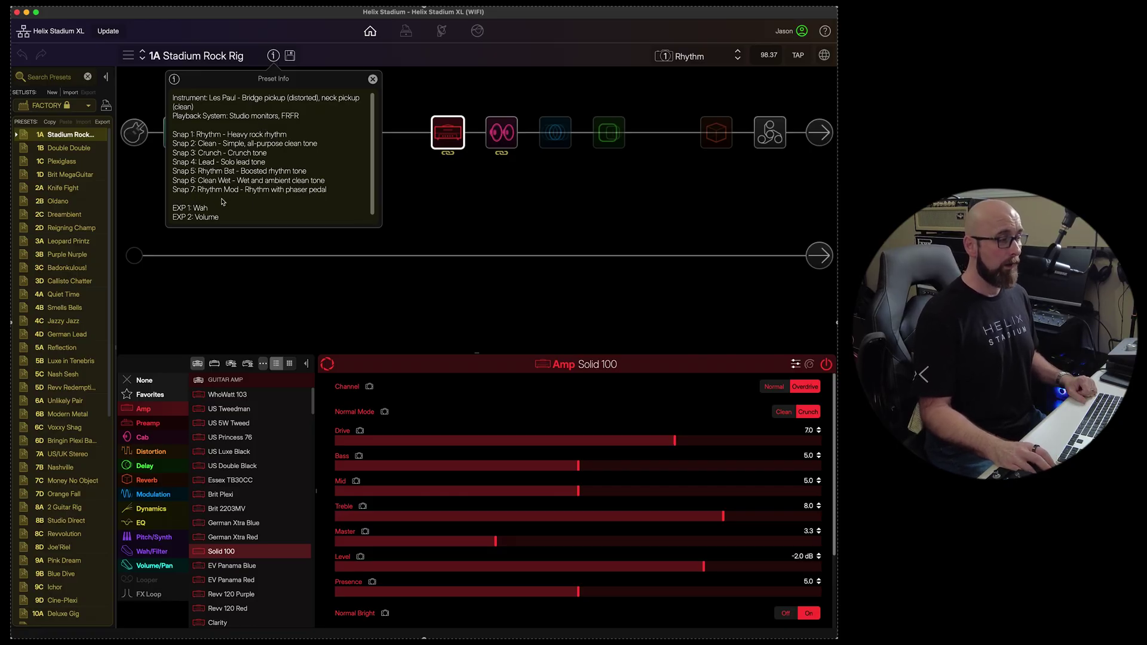
{"action": "scroll", "coordinate": [222, 202], "scroll_direction": "down", "scroll_amount": 1}
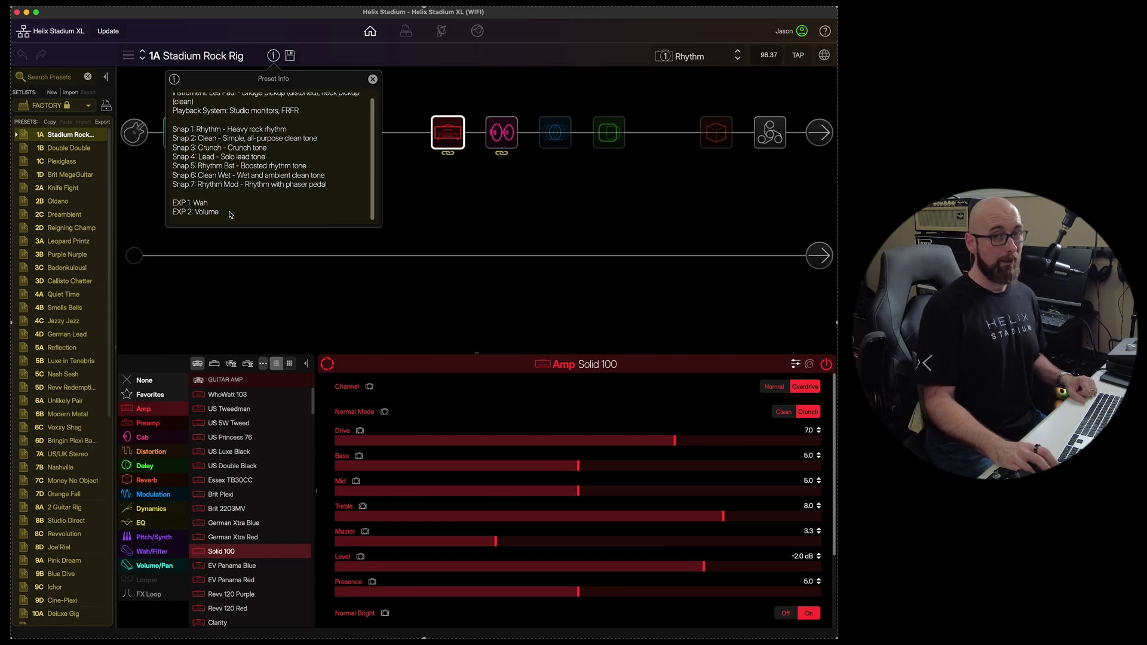
{"action": "left_click", "coordinate": [272, 57]}
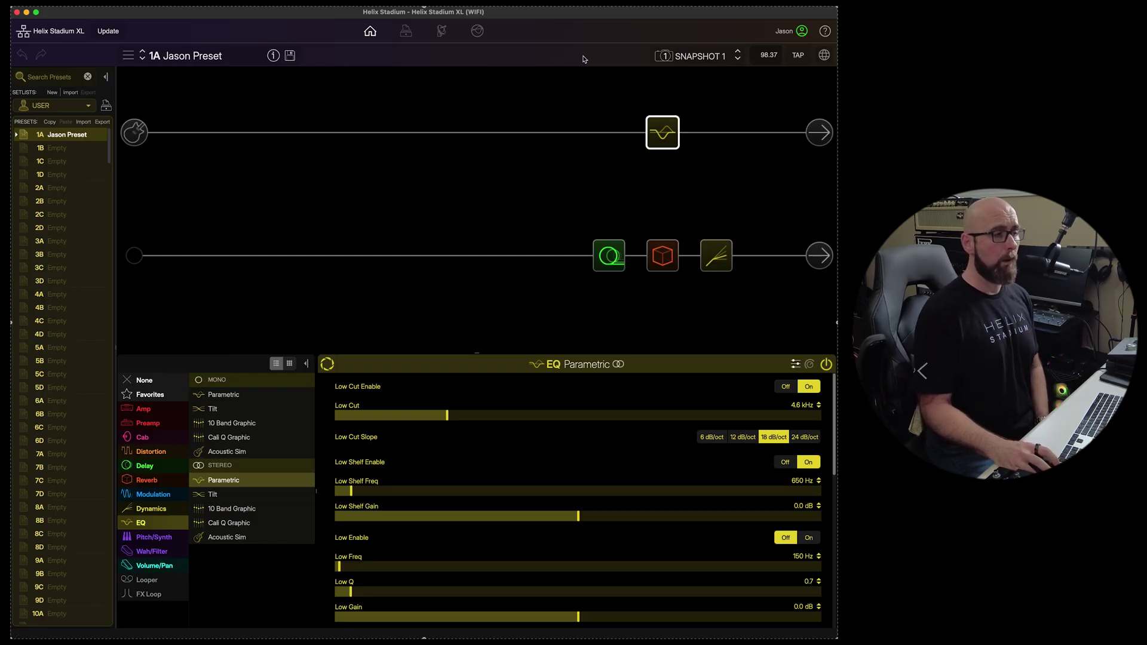
View the list of eight snapshots, and step through the snapshots back to Snapshot 1.
{"action": "left_click", "coordinate": [698, 57]}
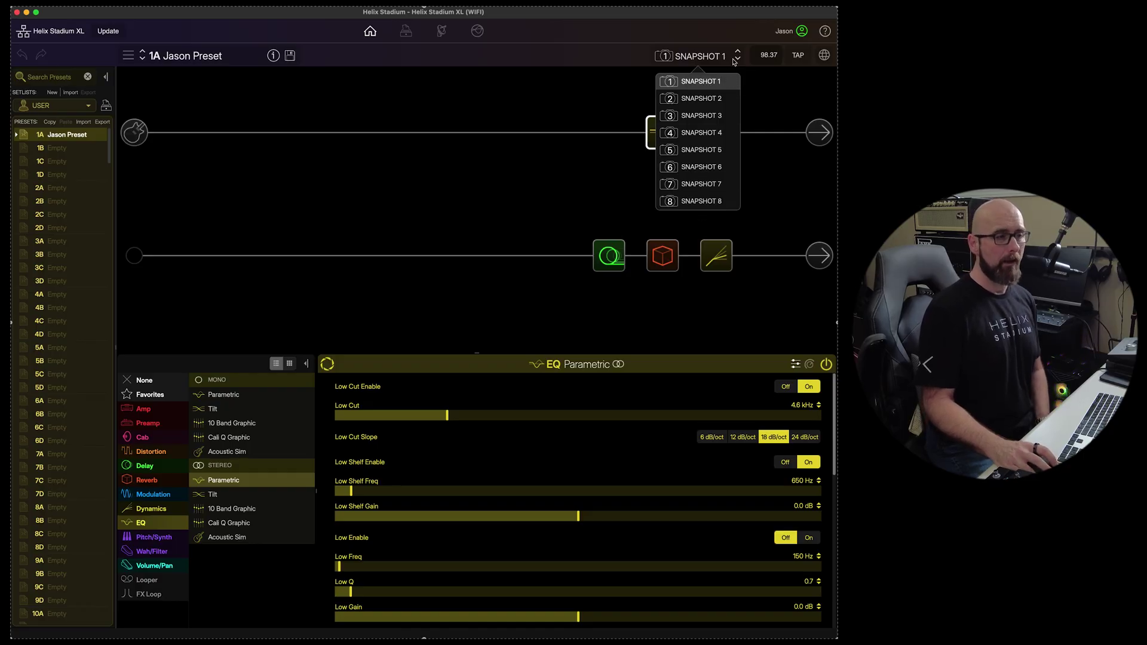
{"action": "left_click", "coordinate": [633, 60]}
{"action": "left_click", "coordinate": [738, 60]}
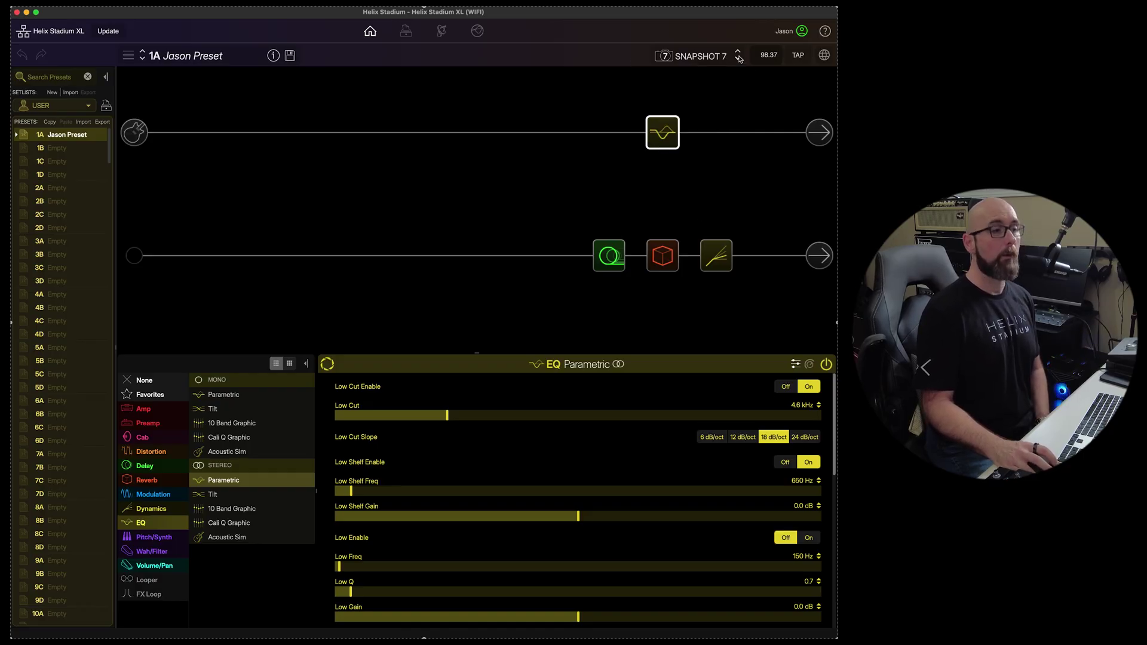
{"action": "left_click", "coordinate": [738, 58]}
Colour Snapshot 1 red, Snapshot 2 red-orange and Snapshot 3 orange.
{"action": "left_click", "coordinate": [703, 62]}
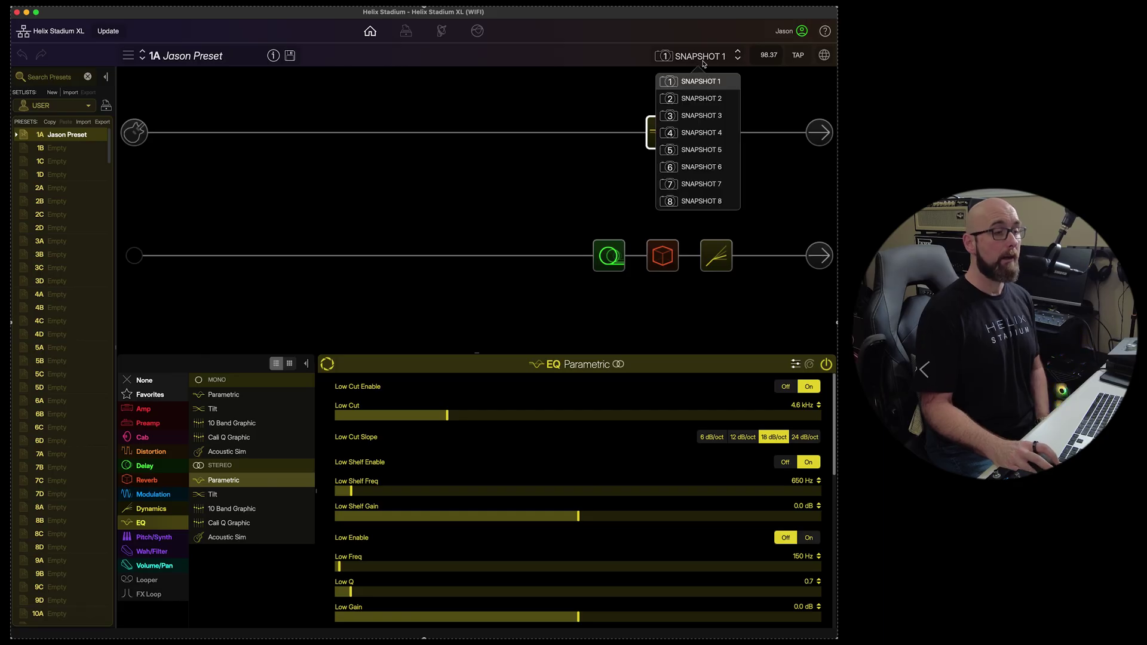
{"action": "left_click", "coordinate": [730, 82]}
{"action": "left_click", "coordinate": [771, 66]}
{"action": "left_click", "coordinate": [730, 99]}
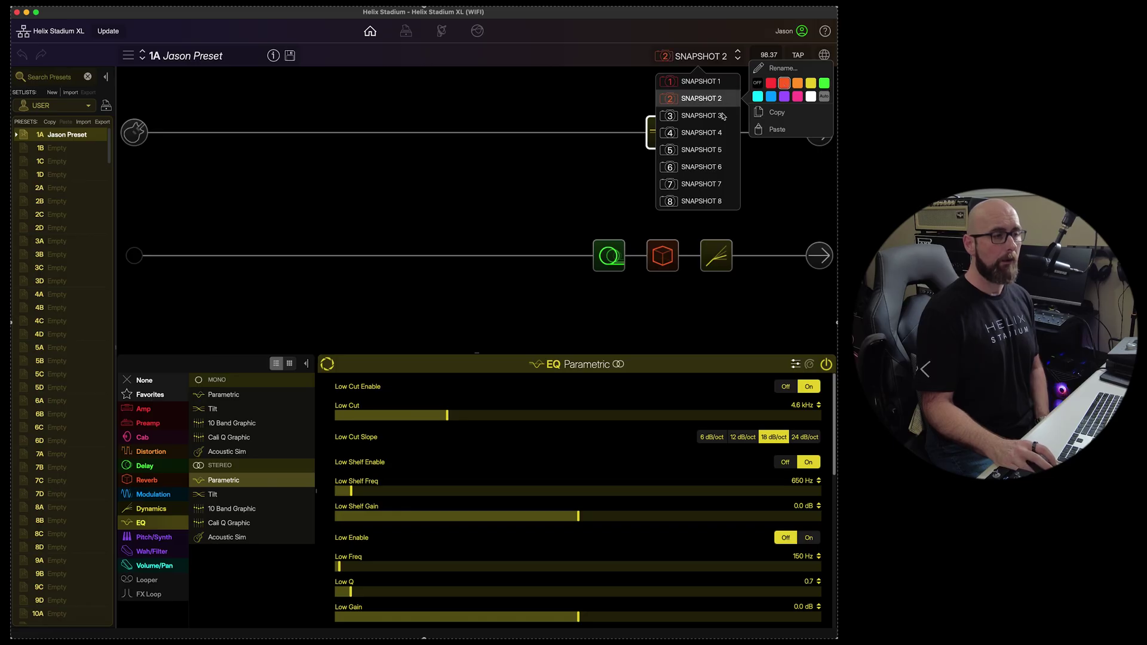
{"action": "left_click", "coordinate": [719, 120]}
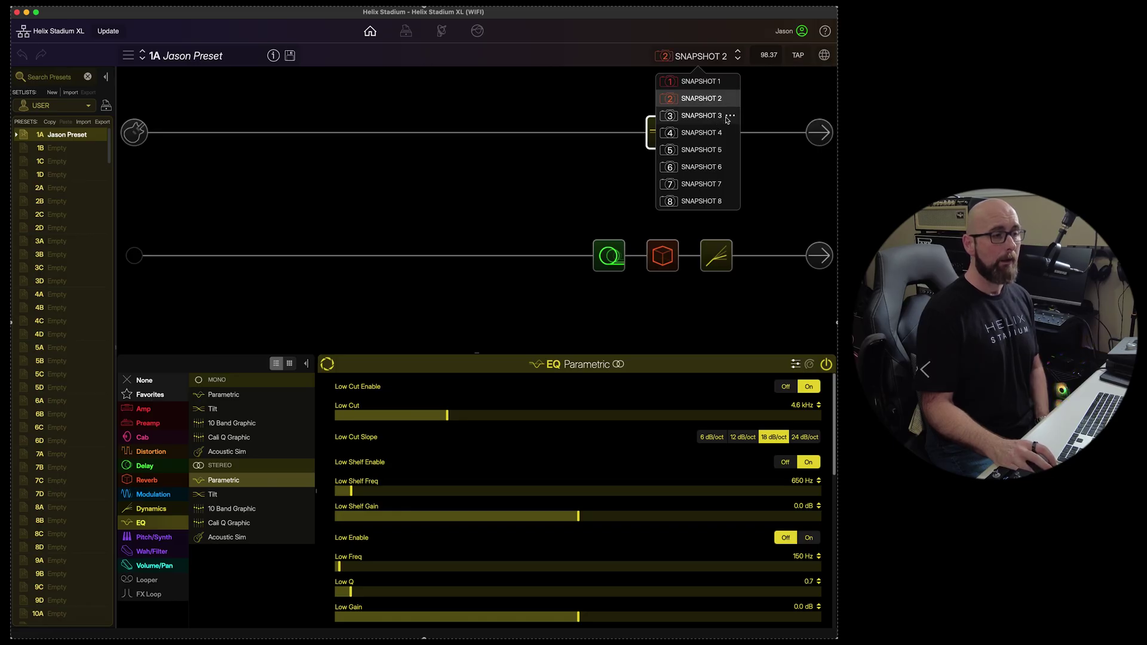
{"action": "left_click", "coordinate": [730, 119]}
{"action": "left_click", "coordinate": [798, 100]}
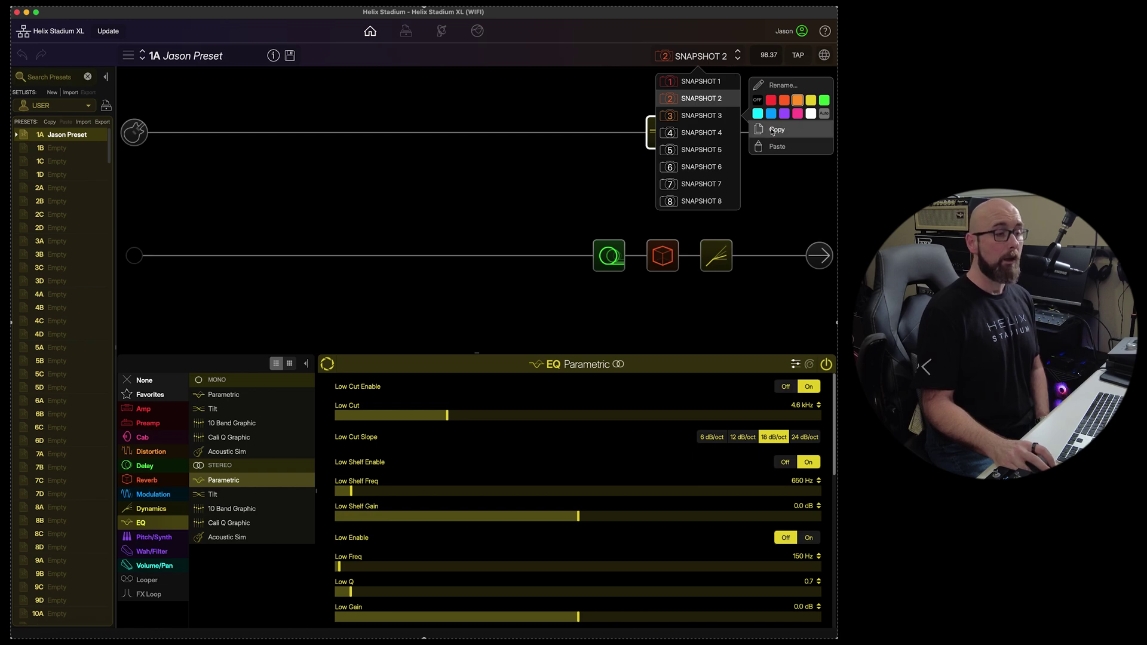
Rename Snapshot 3 as "Lead" and close the snapshot list.
{"action": "left_click", "coordinate": [781, 86]}
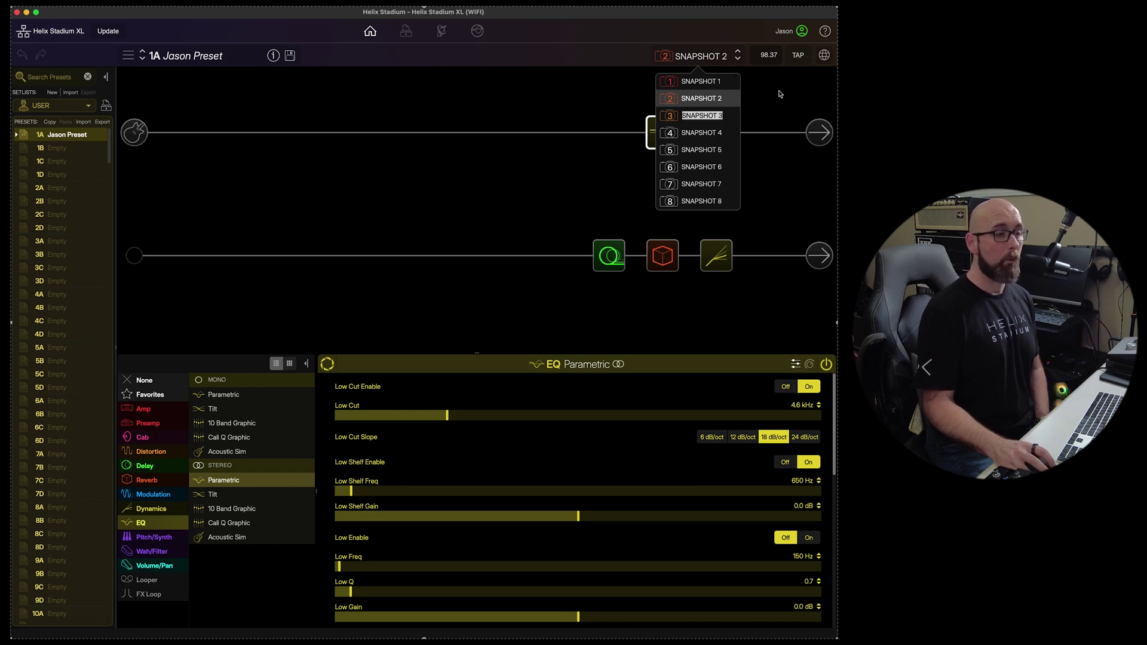
{"action": "type", "text": "Le"}
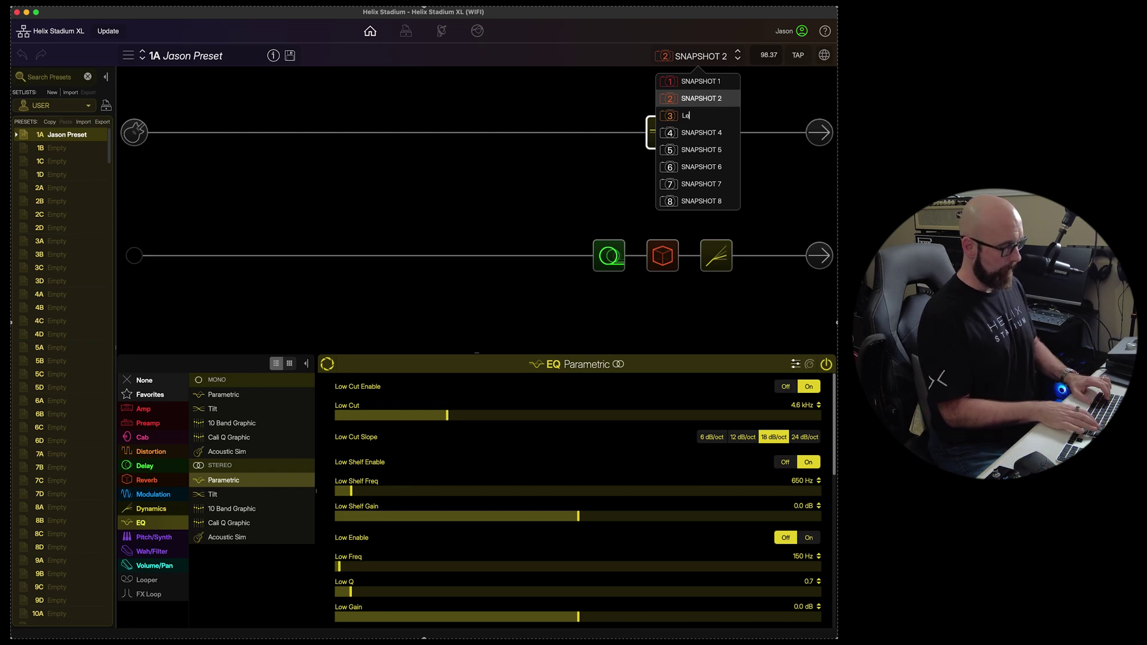
{"action": "type", "text": "ad"}
{"action": "key", "text": "Return"}
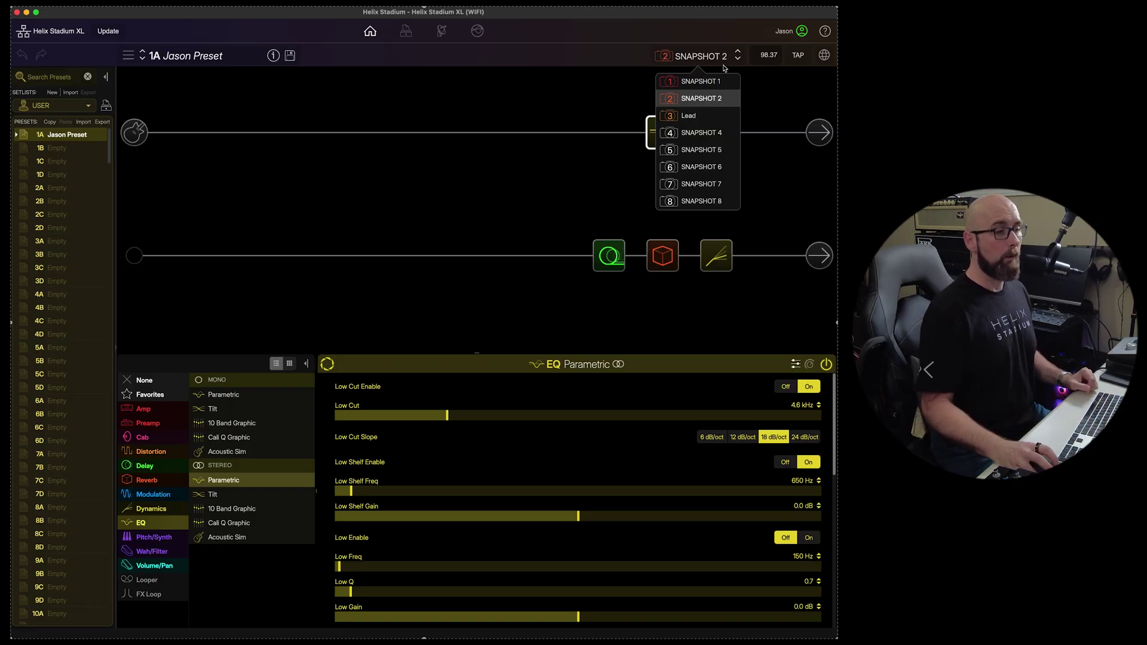
{"action": "key", "text": "Escape"}
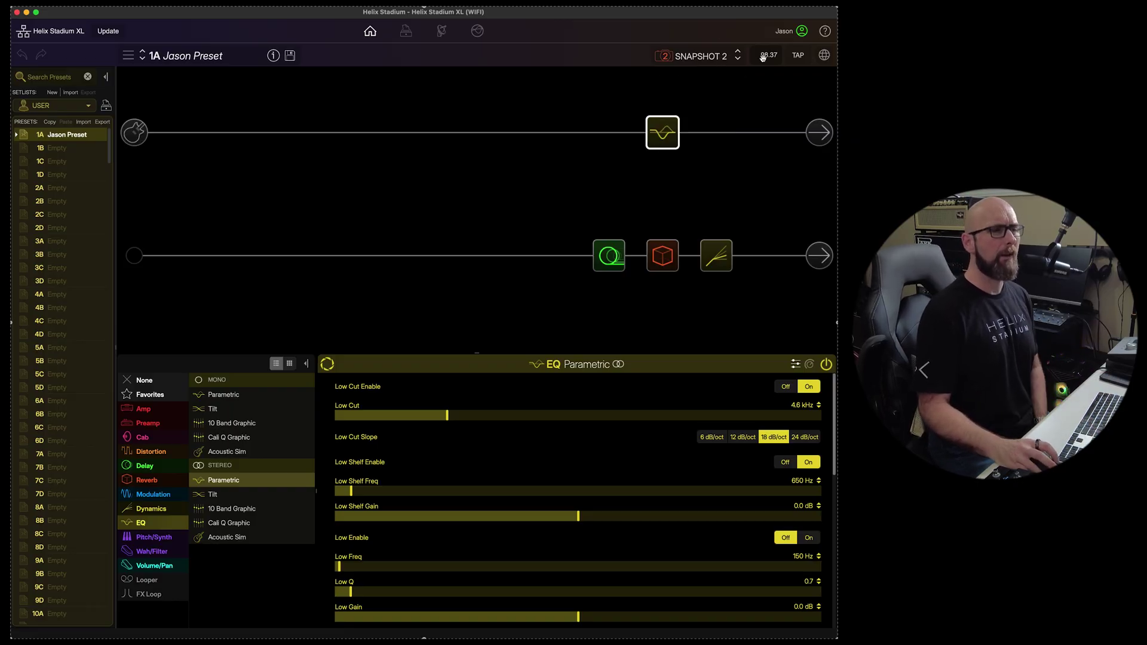
Set the global tempo to about 100 BPM with tap tempo.
{"action": "left_click", "coordinate": [807, 57]}
{"action": "left_click", "coordinate": [805, 58]}
{"action": "left_click", "coordinate": [801, 57]}
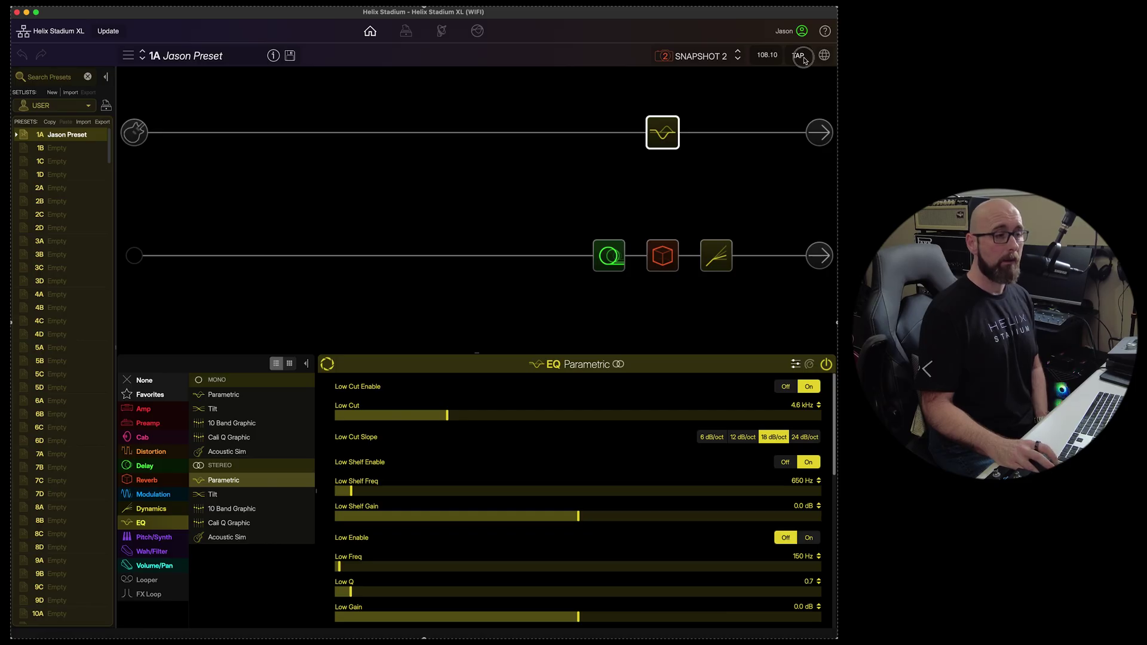
{"action": "left_click", "coordinate": [801, 57]}
{"action": "left_click", "coordinate": [804, 58]}
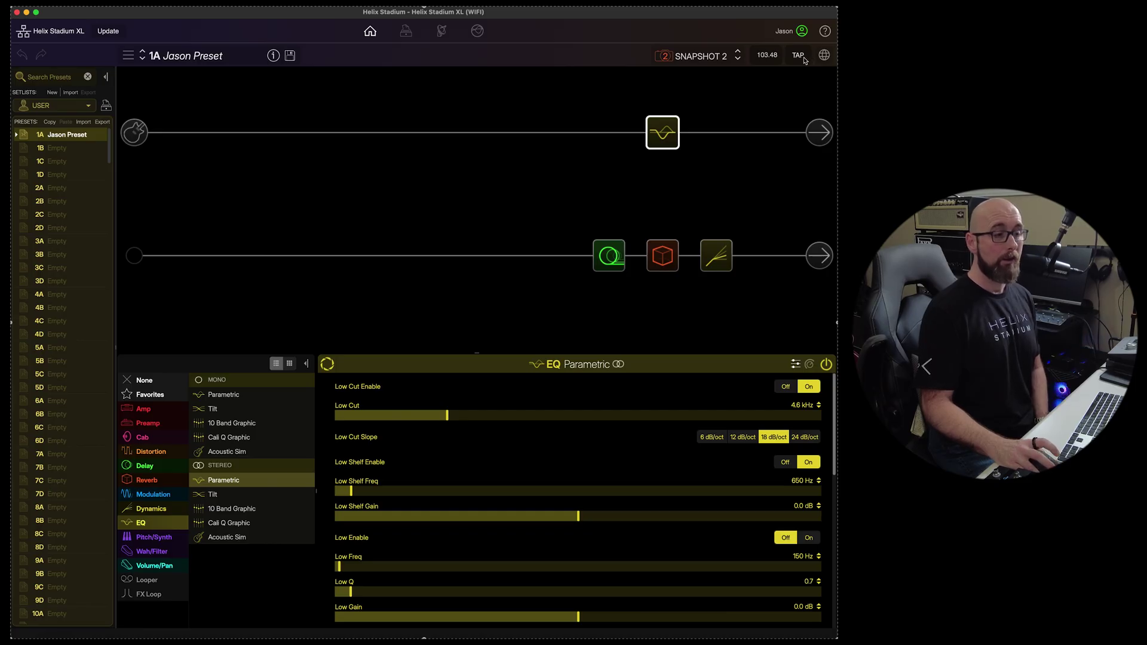
{"action": "left_click", "coordinate": [804, 58]}
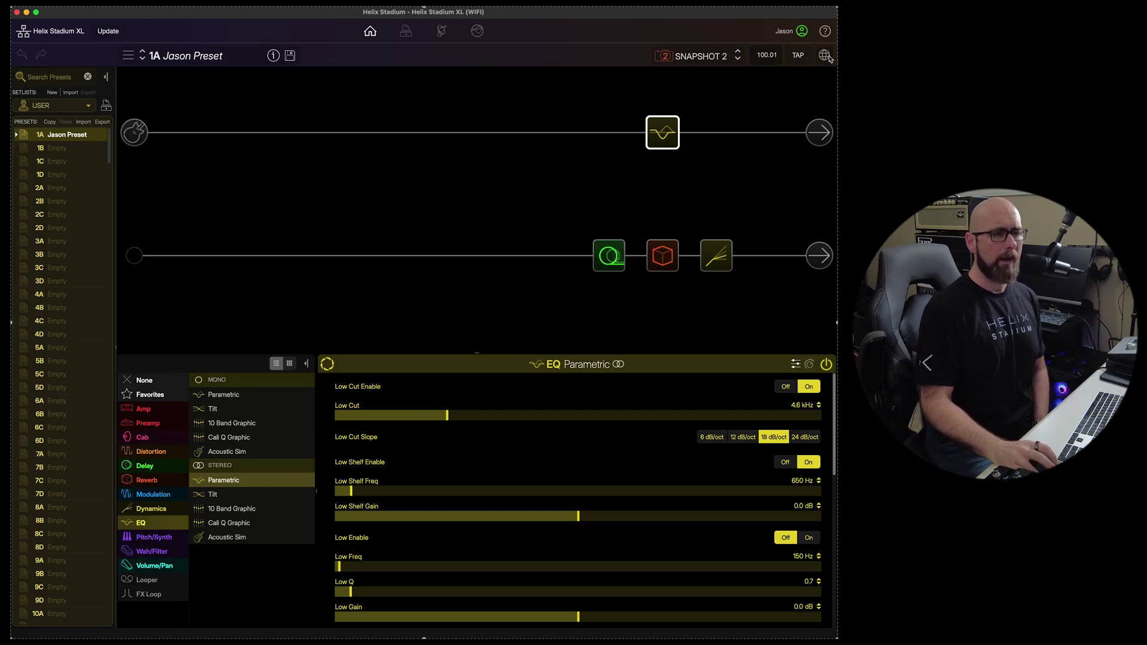
Make the tempo apply per snapshot, and set the tempo of Snapshot 1 to 80 BPM.
{"action": "left_click", "coordinate": [827, 57]}
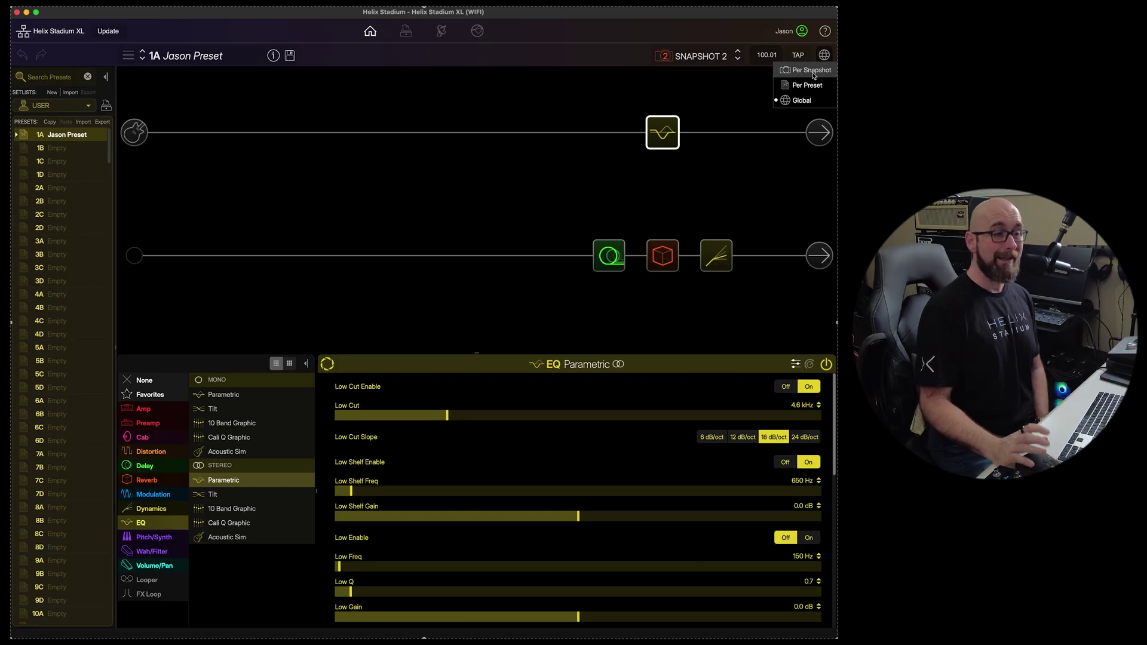
{"action": "left_click", "coordinate": [814, 72]}
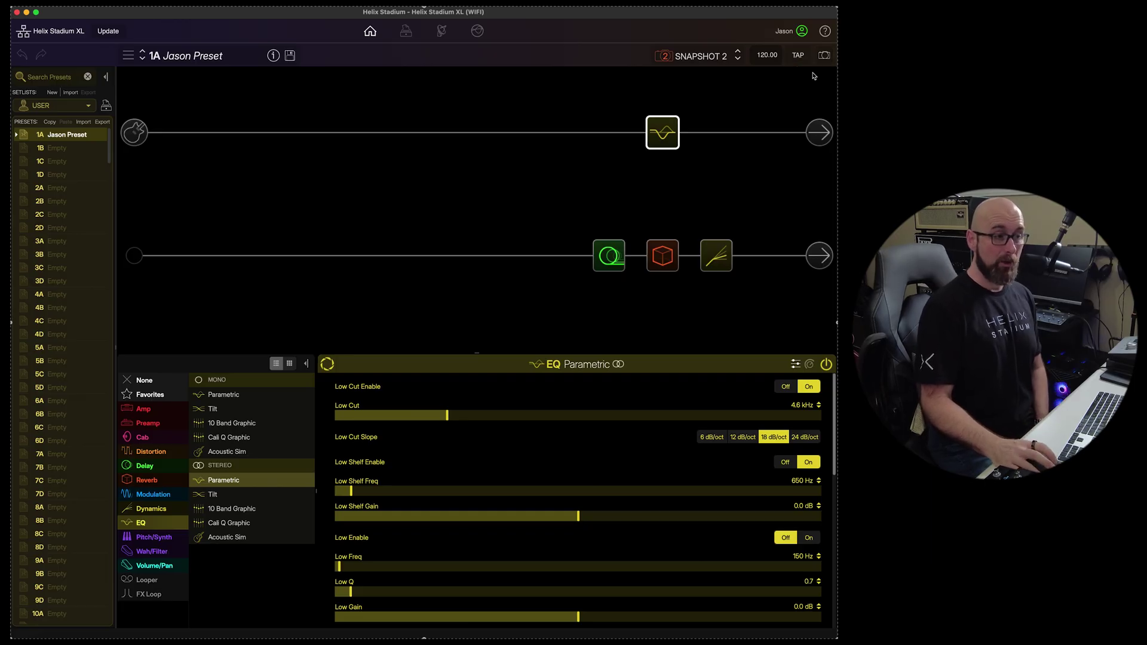
{"action": "left_click", "coordinate": [704, 65]}
{"action": "left_click", "coordinate": [725, 76]}
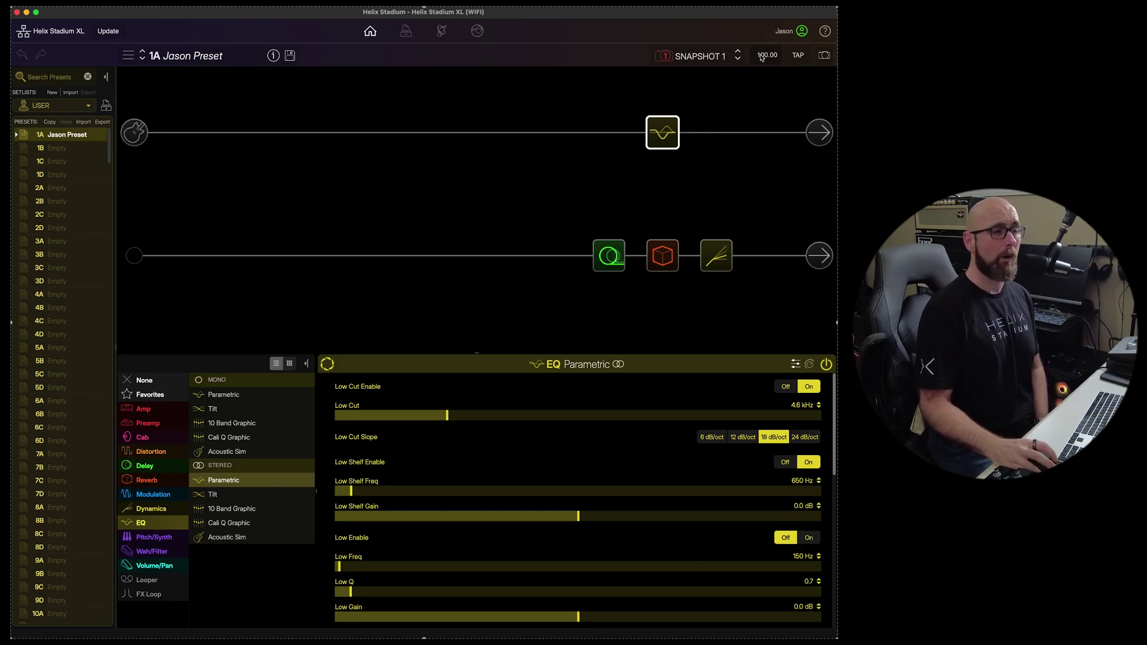
{"action": "left_click", "coordinate": [769, 57]}
{"action": "type", "text": "80"}
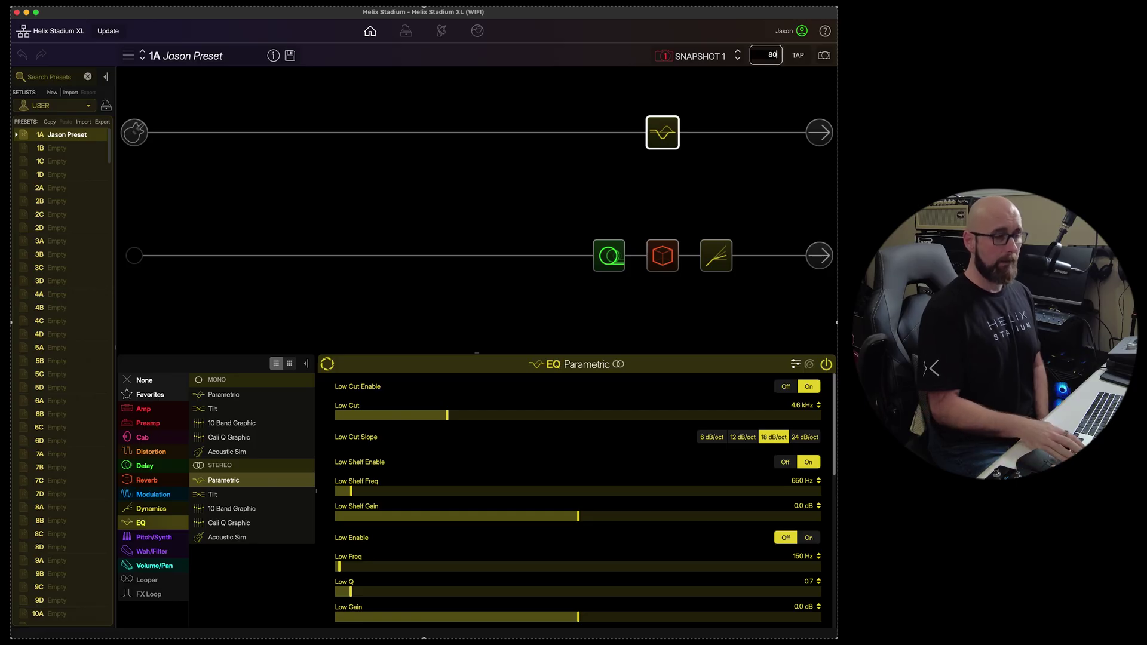
{"action": "key", "text": "Return"}
Switch to Snapshot 2 and set its tempo to 150 BPM.
{"action": "left_click", "coordinate": [723, 57]}
{"action": "left_click", "coordinate": [712, 97]}
{"action": "left_click", "coordinate": [770, 56]}
{"action": "type", "text": "150"}
{"action": "key", "text": "Return"}
Switch back and forth between Snapshot 1 and Snapshot 2 to compare their tempos, ending on Snapshot 1.
{"action": "left_click", "coordinate": [724, 57]}
{"action": "left_click", "coordinate": [715, 81]}
{"action": "left_click", "coordinate": [714, 56]}
{"action": "left_click", "coordinate": [713, 83]}
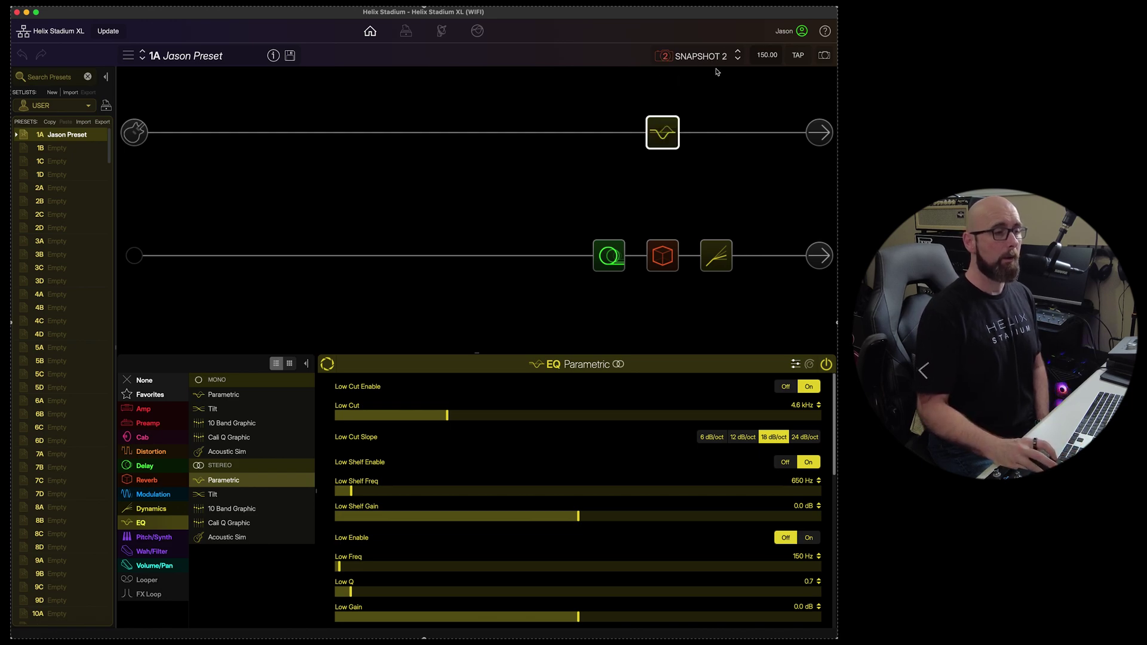
{"action": "left_click", "coordinate": [717, 56]}
{"action": "left_click", "coordinate": [720, 81]}
Change the tempo scope to Per Preset, and set it back to Global.
{"action": "left_click", "coordinate": [823, 56]}
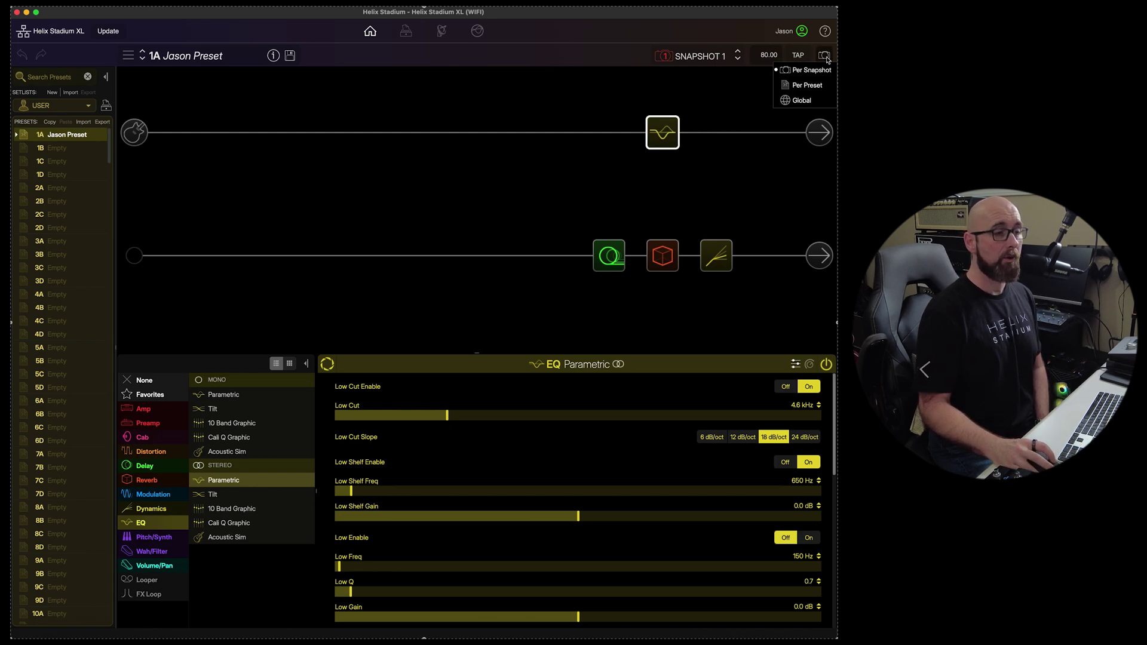
{"action": "left_click", "coordinate": [812, 87]}
{"action": "left_click", "coordinate": [826, 57]}
{"action": "left_click", "coordinate": [814, 100]}
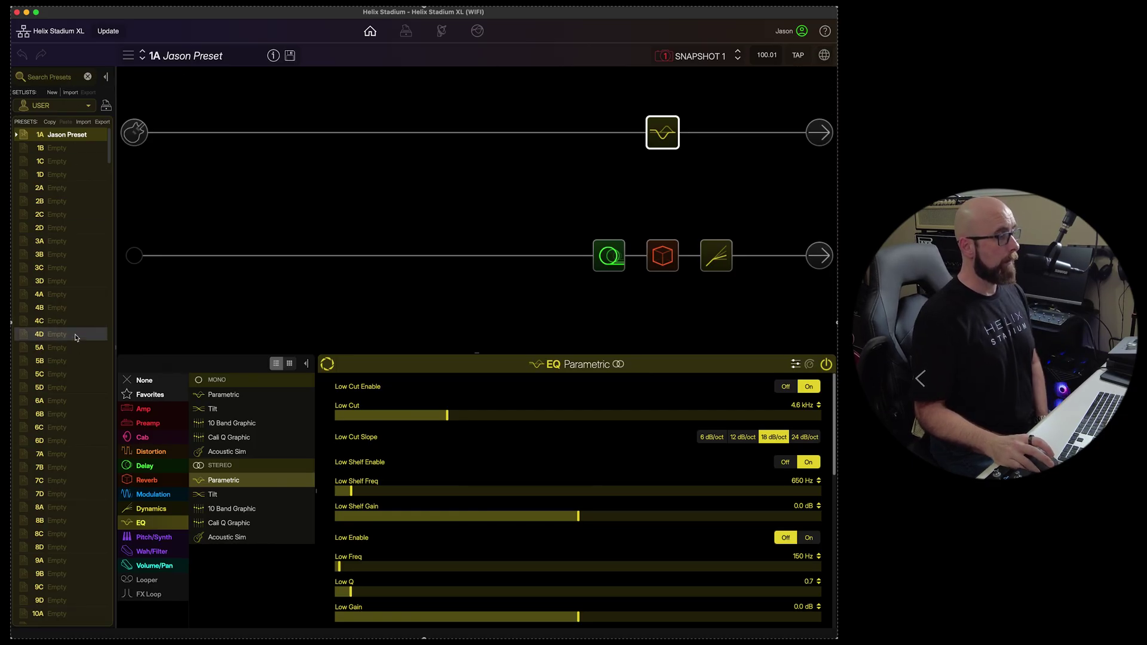
Browse the presets of the Factory setlist, and return to the User setlist.
{"action": "left_click", "coordinate": [73, 112]}
{"action": "left_click", "coordinate": [71, 119]}
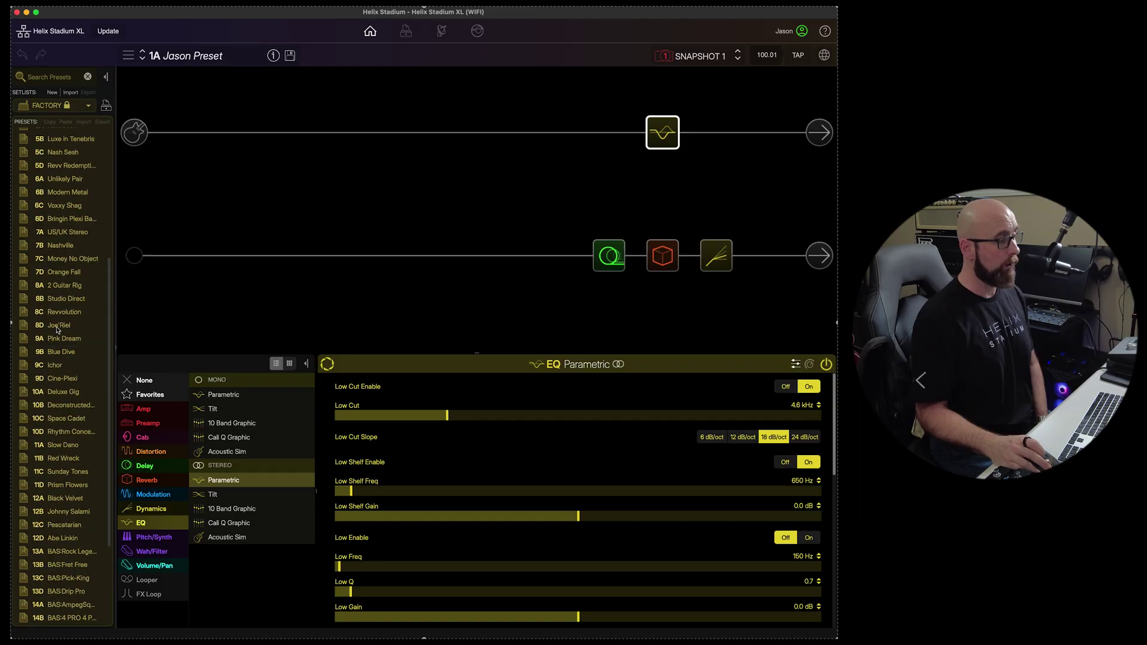
{"action": "left_click", "coordinate": [60, 105]}
{"action": "left_click", "coordinate": [51, 119]}
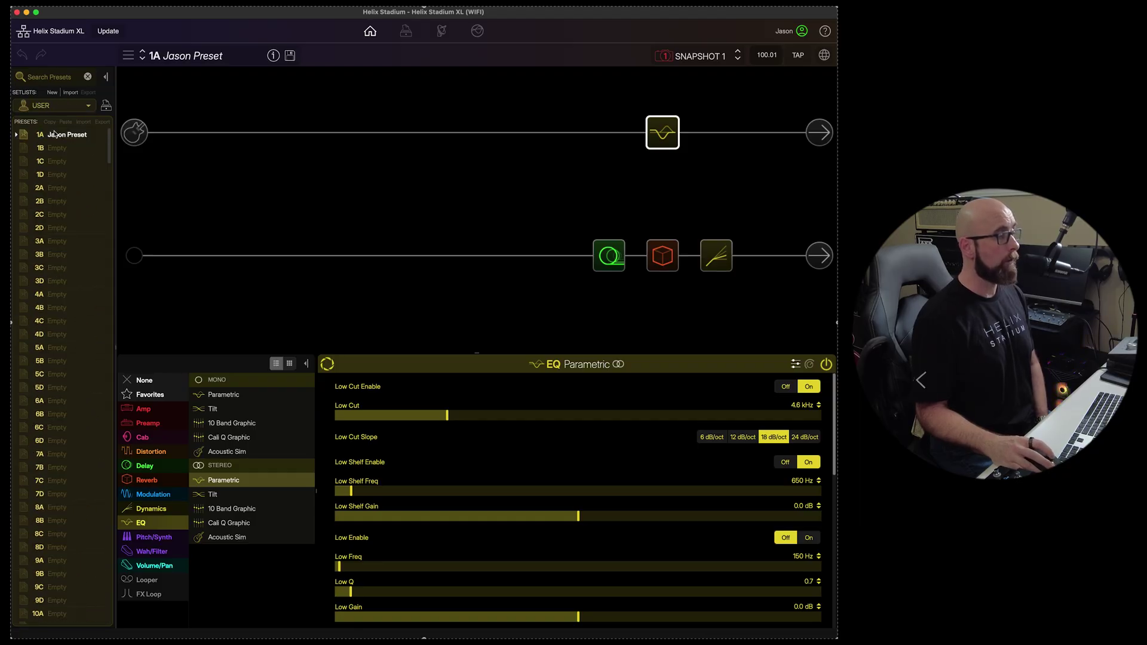
View the user presets in the Librarian, and load preset 1A from there.
{"action": "left_click", "coordinate": [59, 174]}
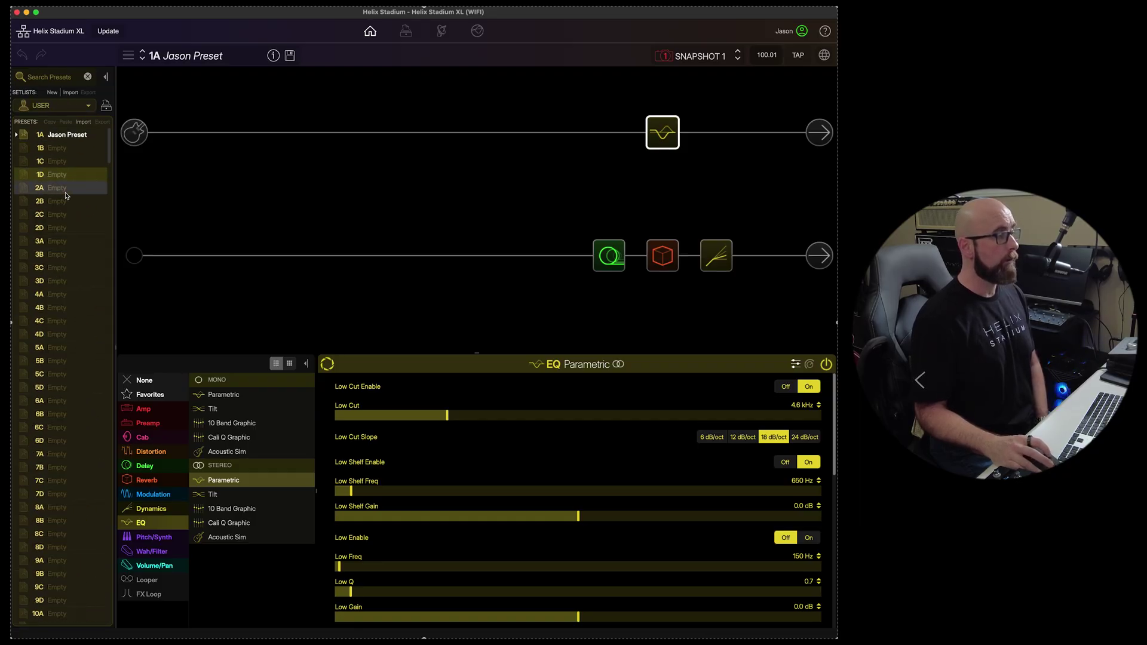
{"action": "left_click", "coordinate": [106, 108]}
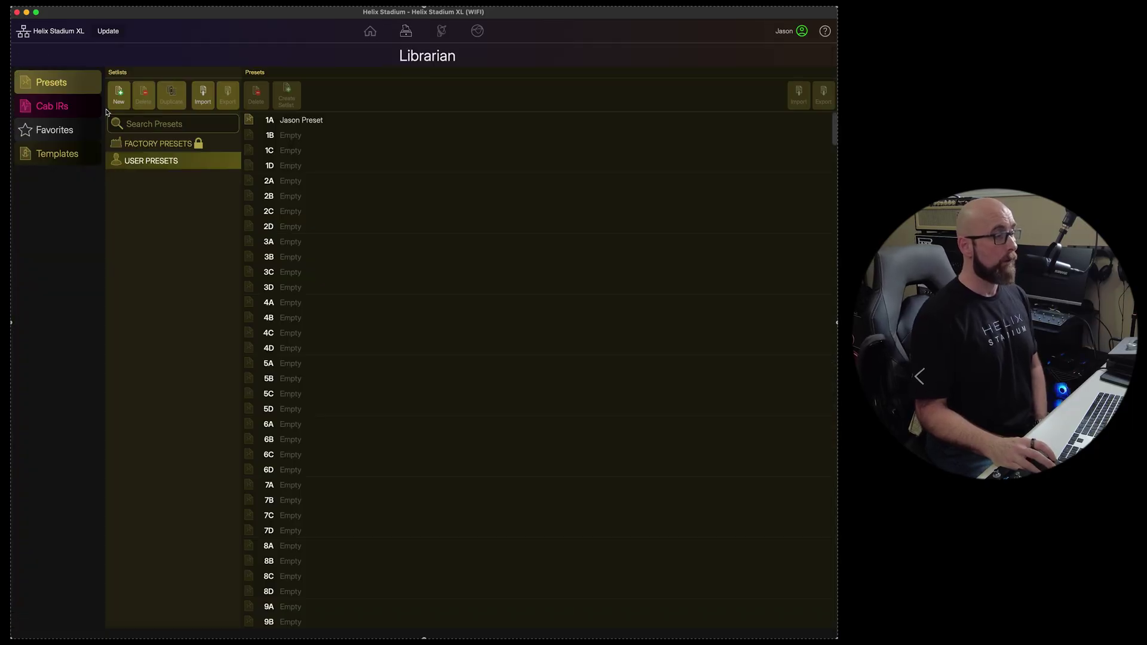
{"action": "double_click", "coordinate": [293, 122]}
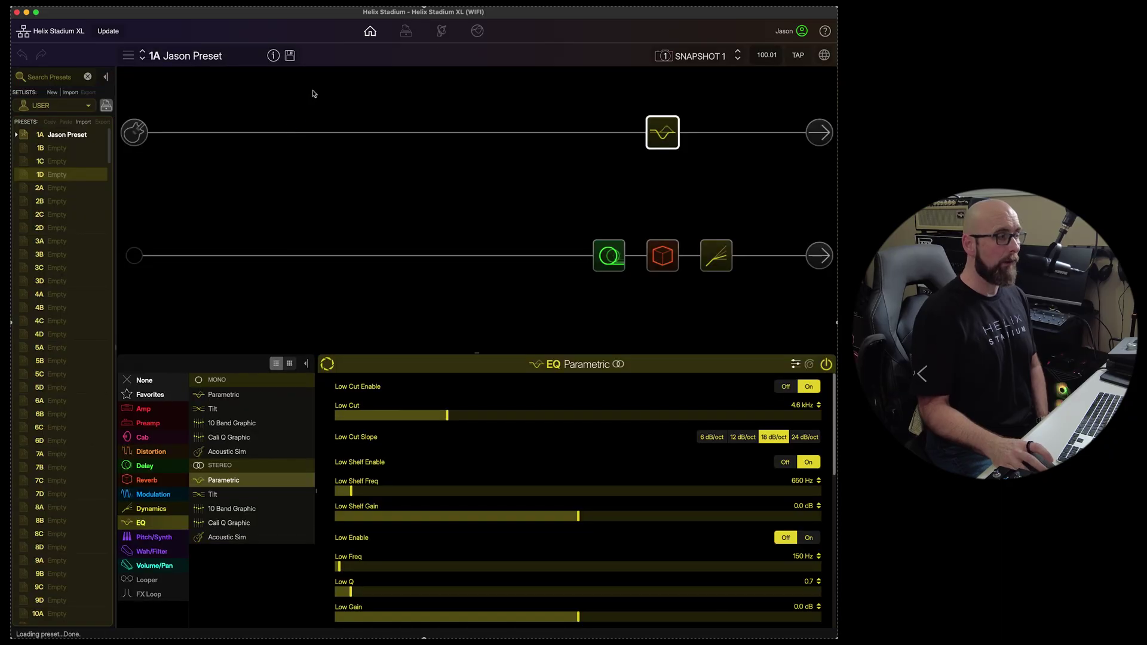
Copy preset 1A into the empty user slot 1B.
{"action": "left_click", "coordinate": [58, 135]}
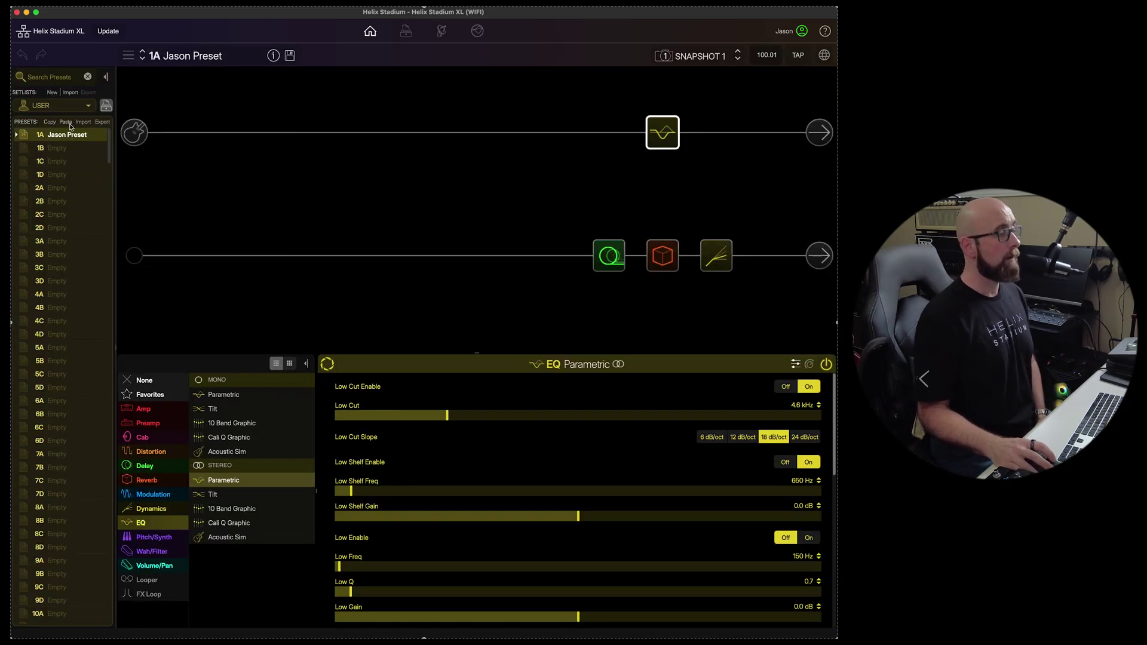
{"action": "left_click", "coordinate": [68, 146]}
{"action": "left_click", "coordinate": [66, 123]}
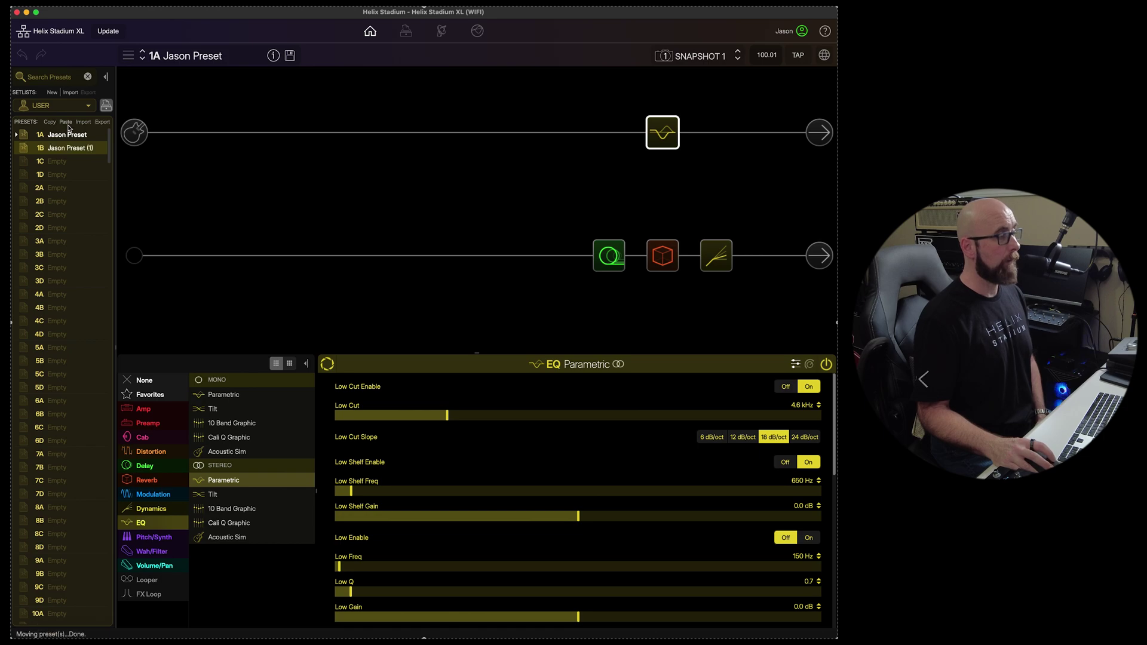
Open the preset import and export file dialogs in turn, and cancel both.
{"action": "left_click", "coordinate": [83, 123]}
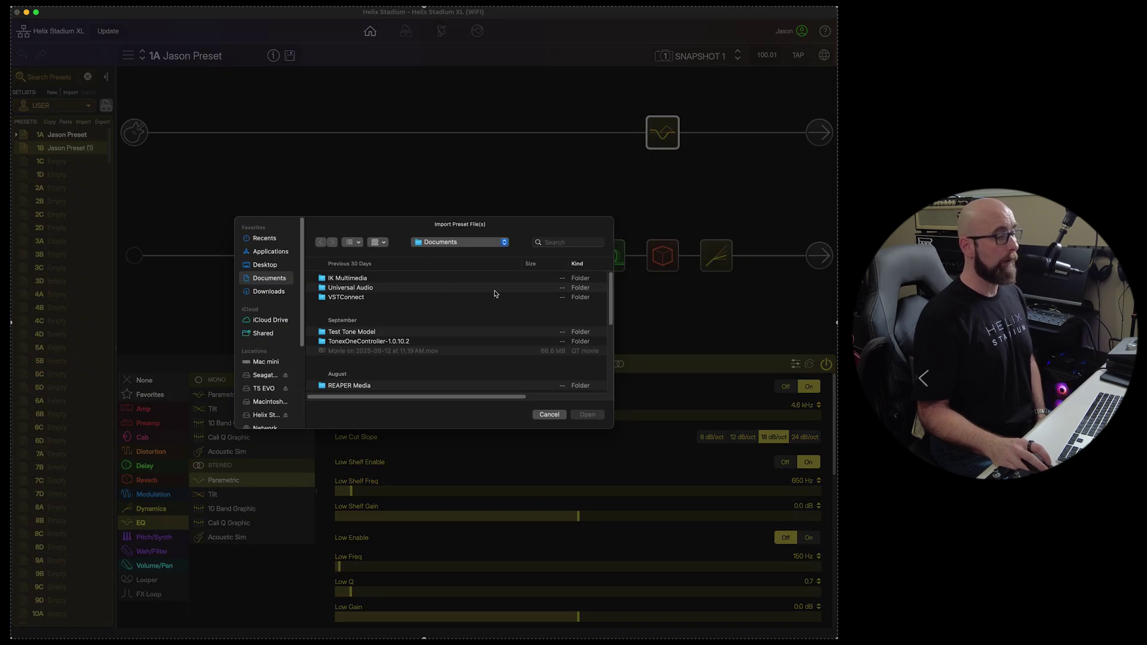
{"action": "left_click", "coordinate": [549, 415]}
{"action": "left_click", "coordinate": [102, 122]}
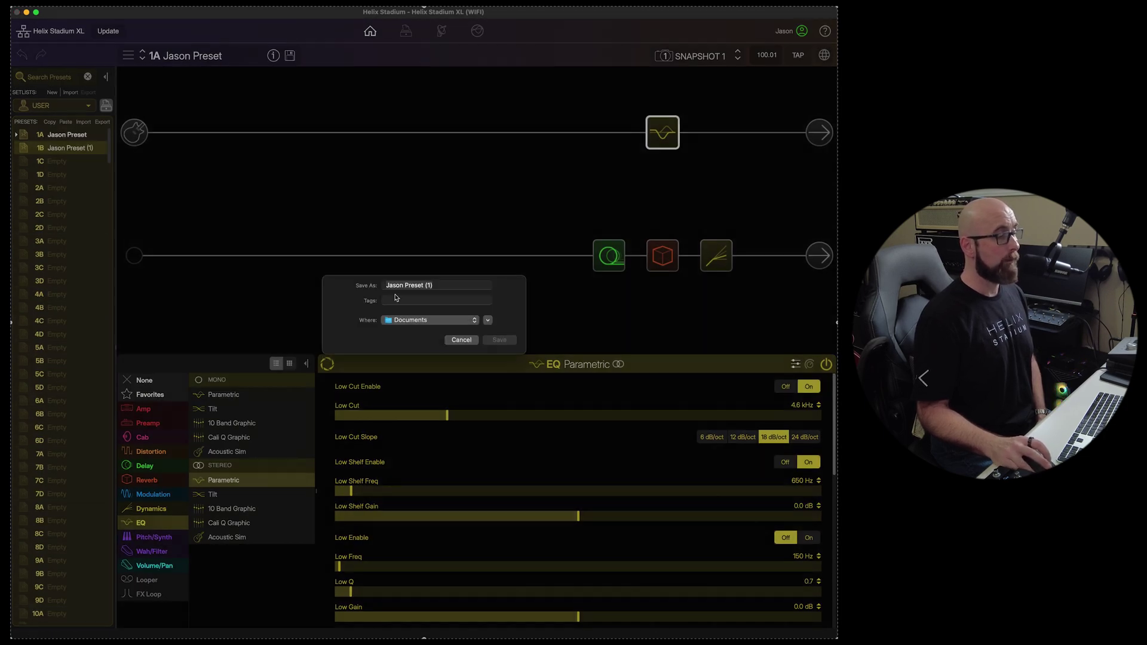
{"action": "left_click", "coordinate": [461, 348]}
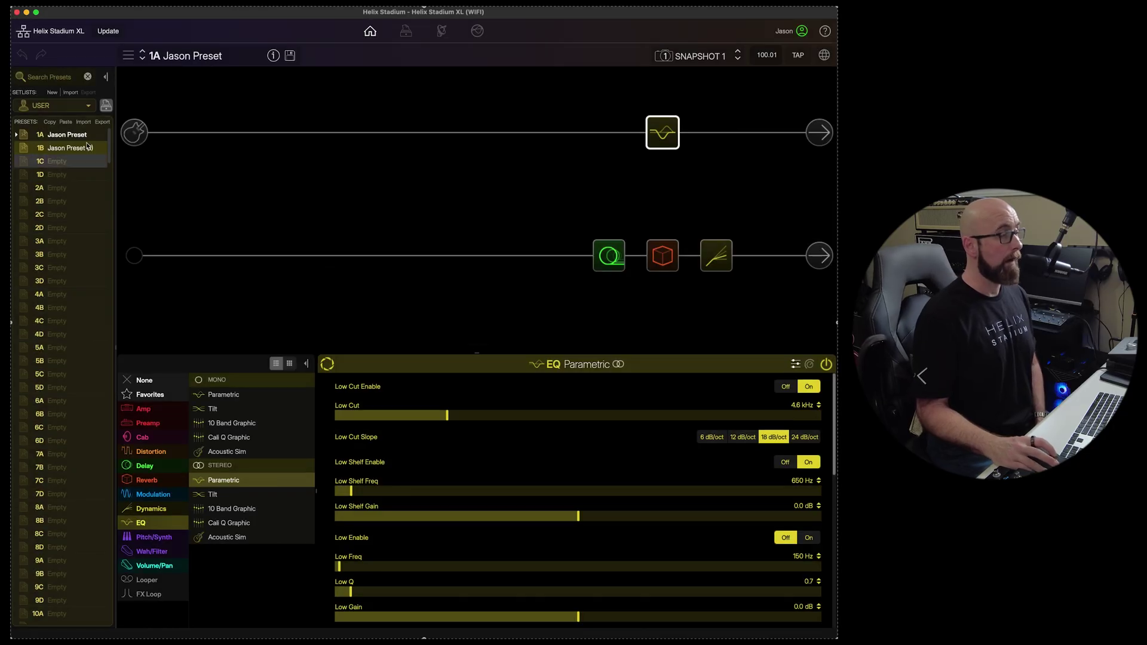
Search the presets by the first name used in their titles, and clear the search.
{"action": "left_click", "coordinate": [70, 79]}
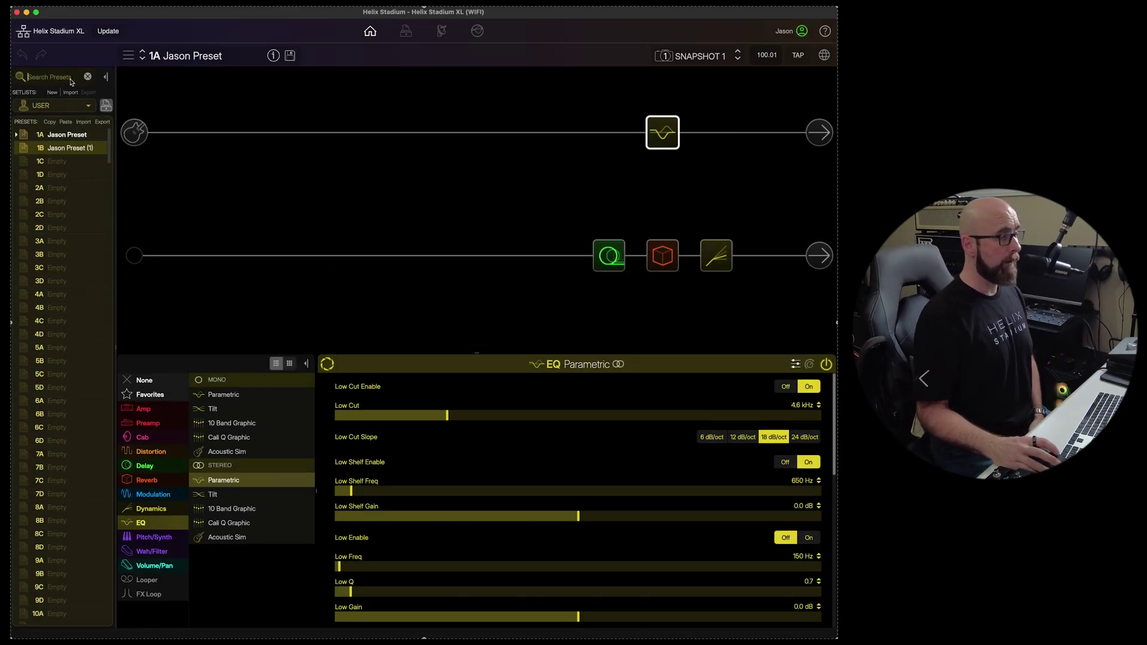
{"action": "type", "text": "Jason"}
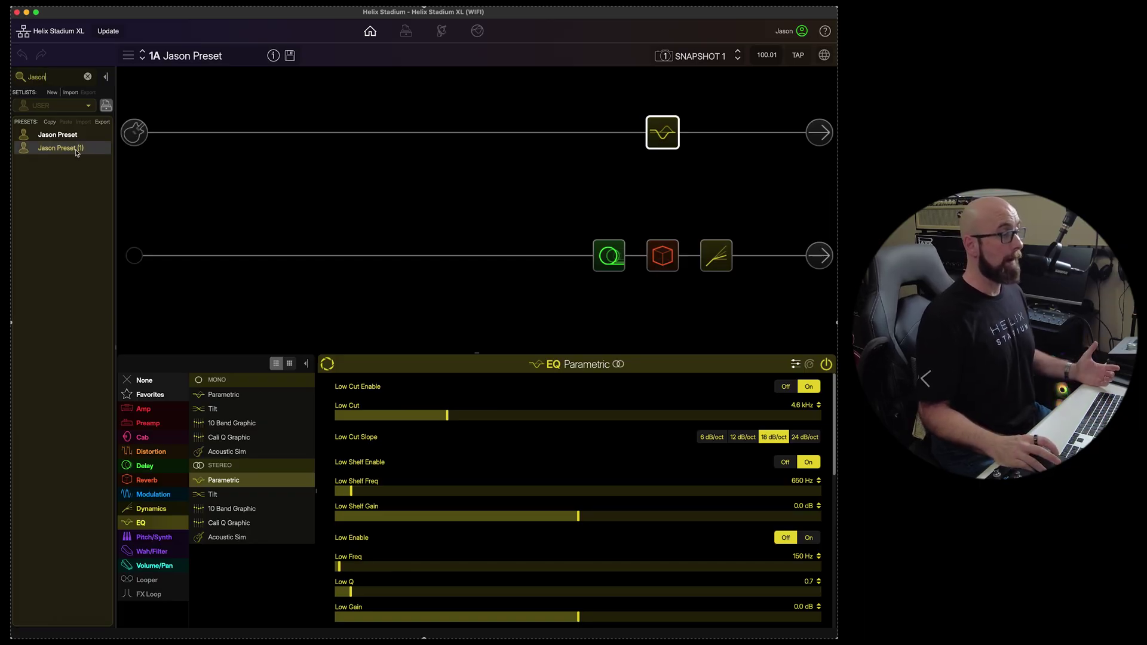
{"action": "left_click", "coordinate": [89, 77]}
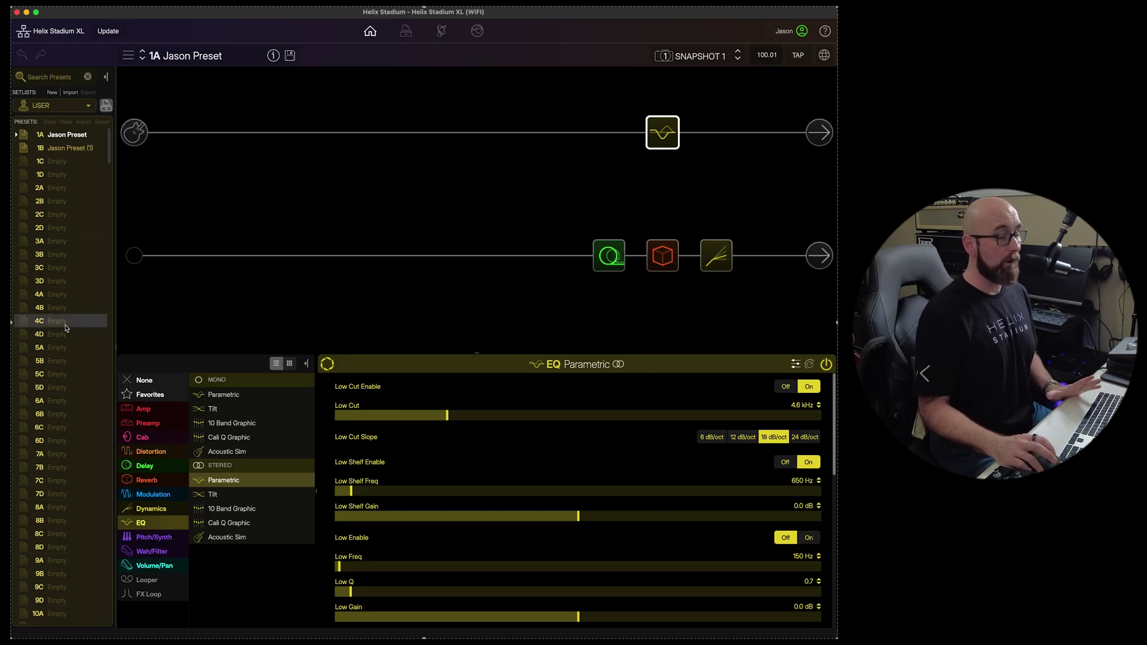
Hide the preset browser, and enlarge the block parameter area so it takes up about two thirds of the window.
{"action": "left_click", "coordinate": [106, 76]}
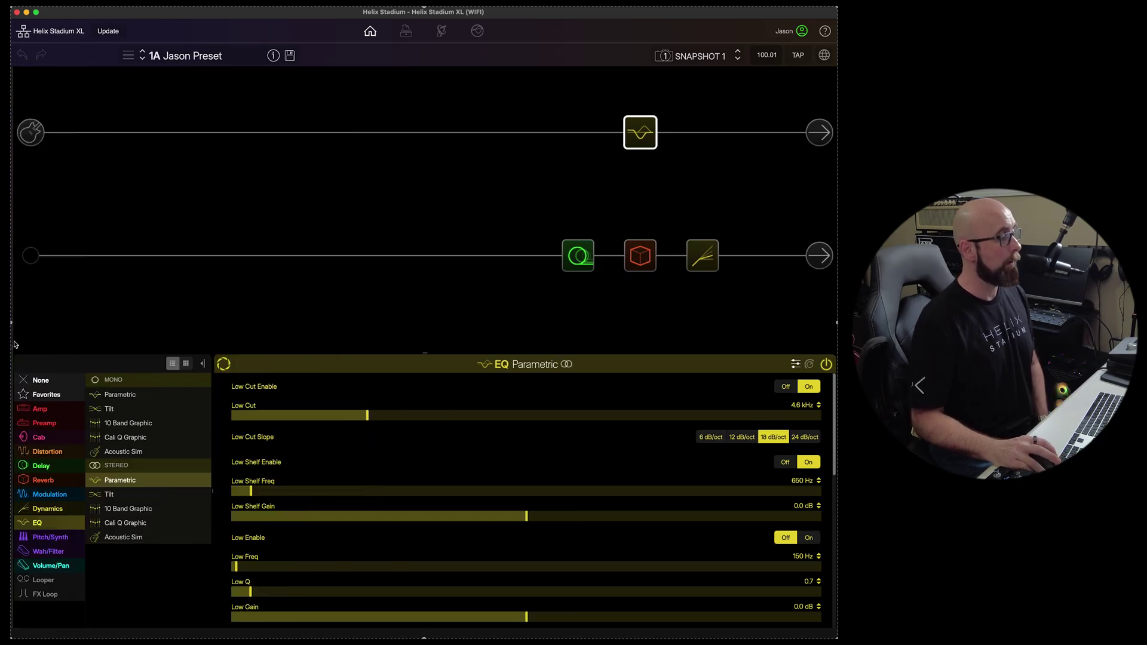
{"action": "left_click_drag", "start_coordinate": [13, 344], "coordinate": [115, 290]}
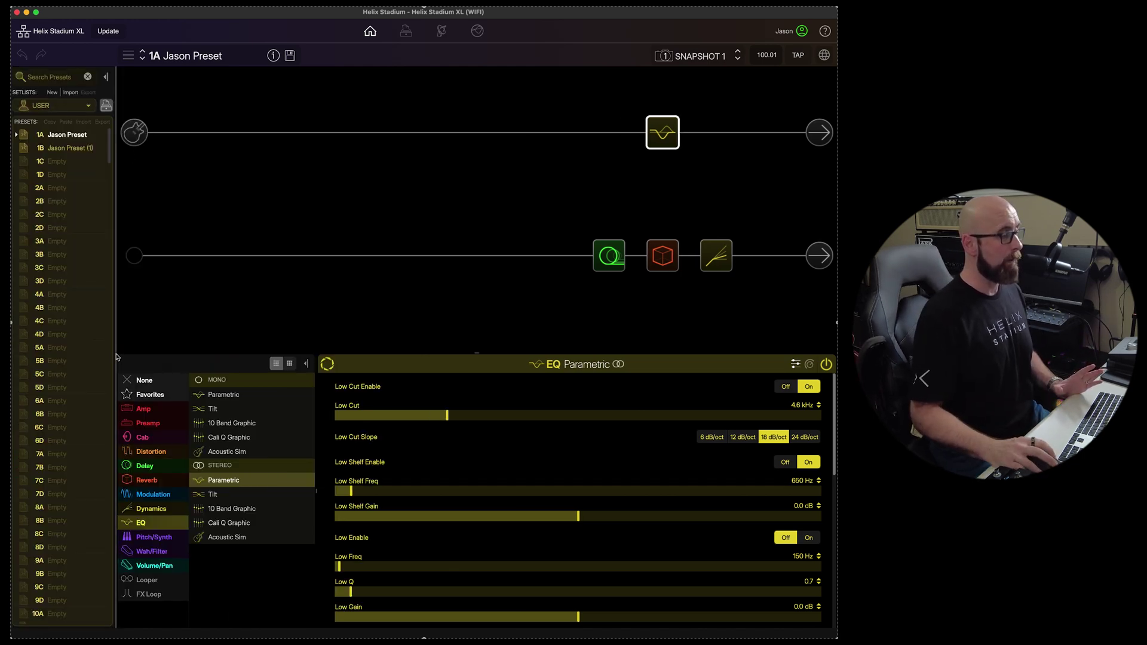
{"action": "left_click", "coordinate": [106, 77]}
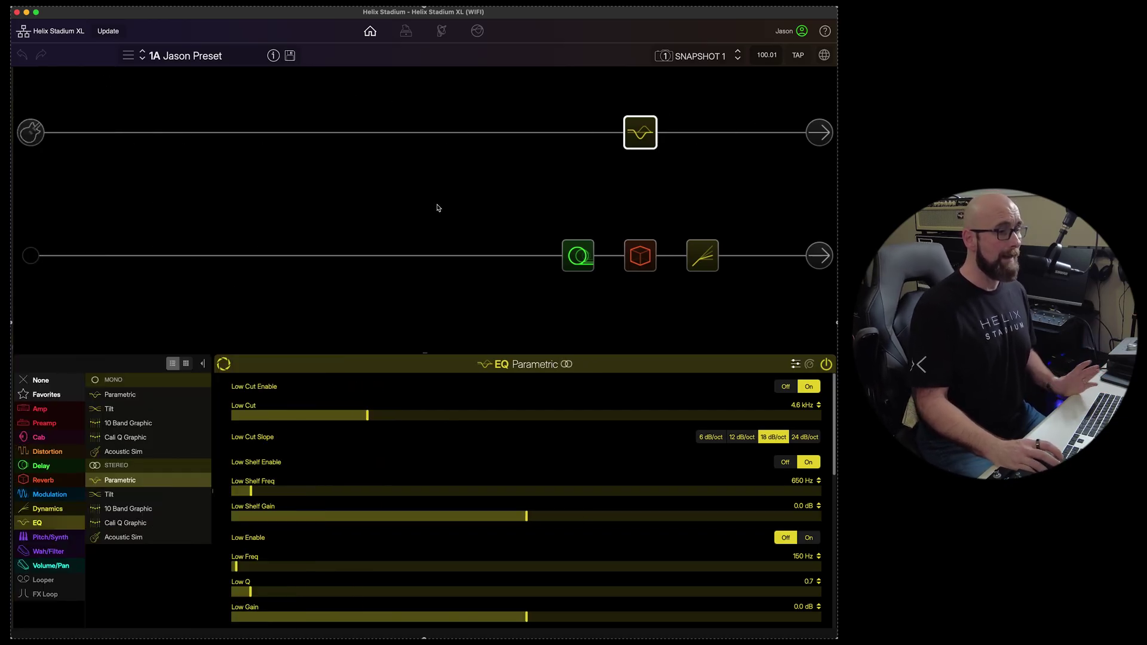
{"action": "left_click_drag", "start_coordinate": [426, 356], "coordinate": [468, 145]}
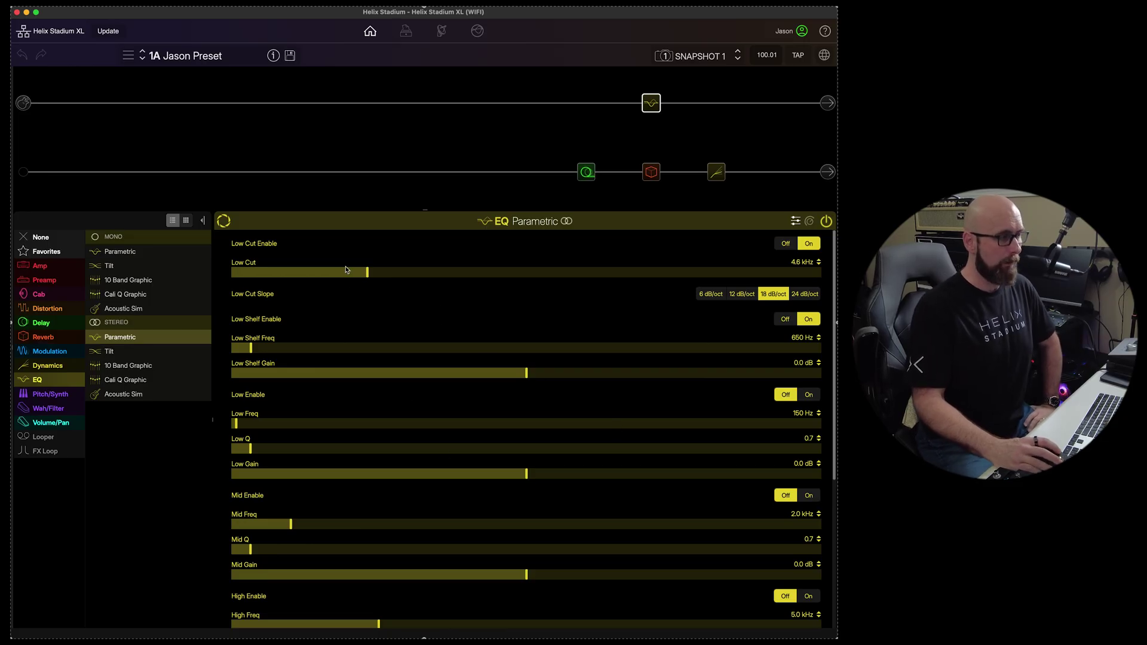
View the upper path's input settings, and add a WhoWatt 103 guitar amp to an empty block position before the EQ.
{"action": "left_click", "coordinate": [23, 104]}
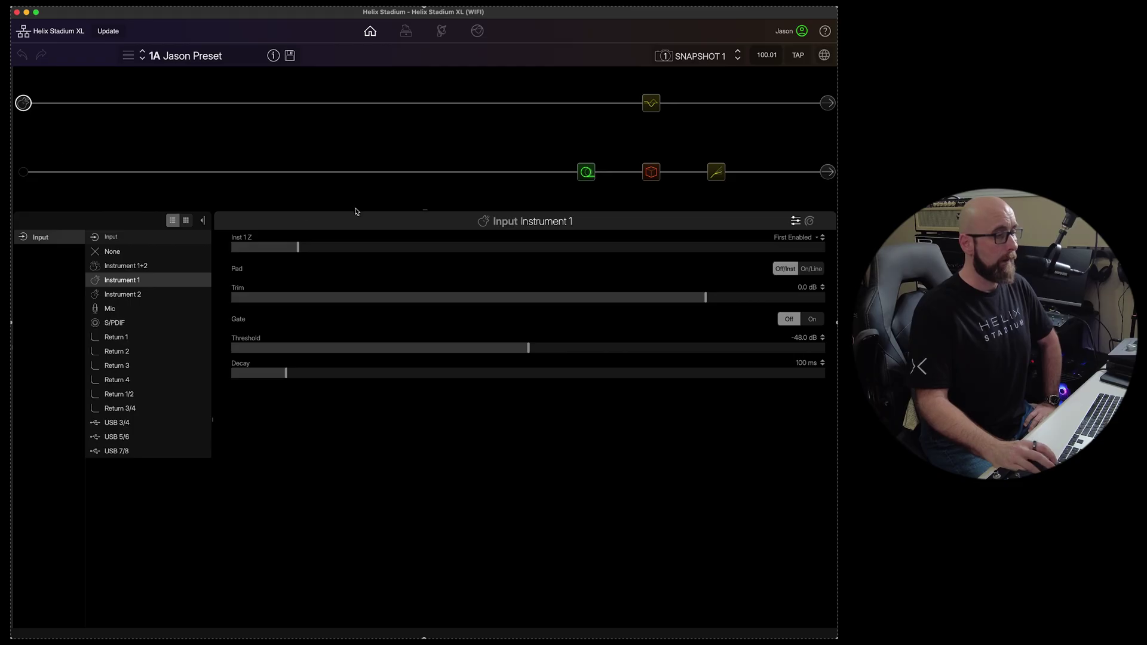
{"action": "left_click_drag", "start_coordinate": [456, 103], "coordinate": [753, 104]}
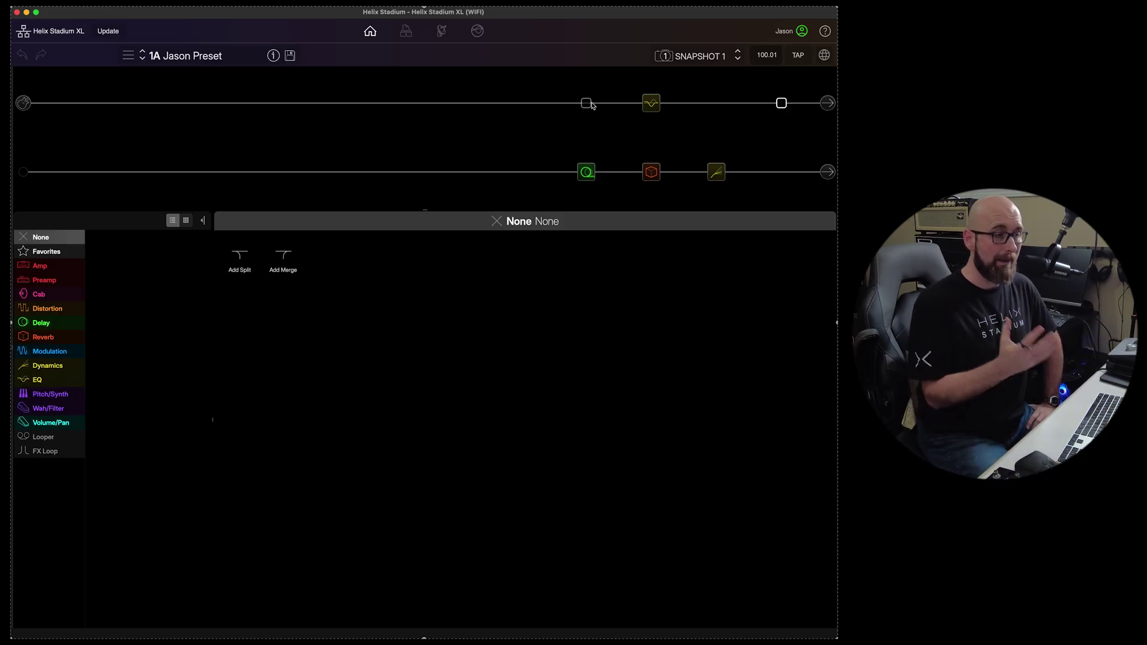
{"action": "left_click", "coordinate": [326, 103]}
{"action": "left_click", "coordinate": [46, 266]}
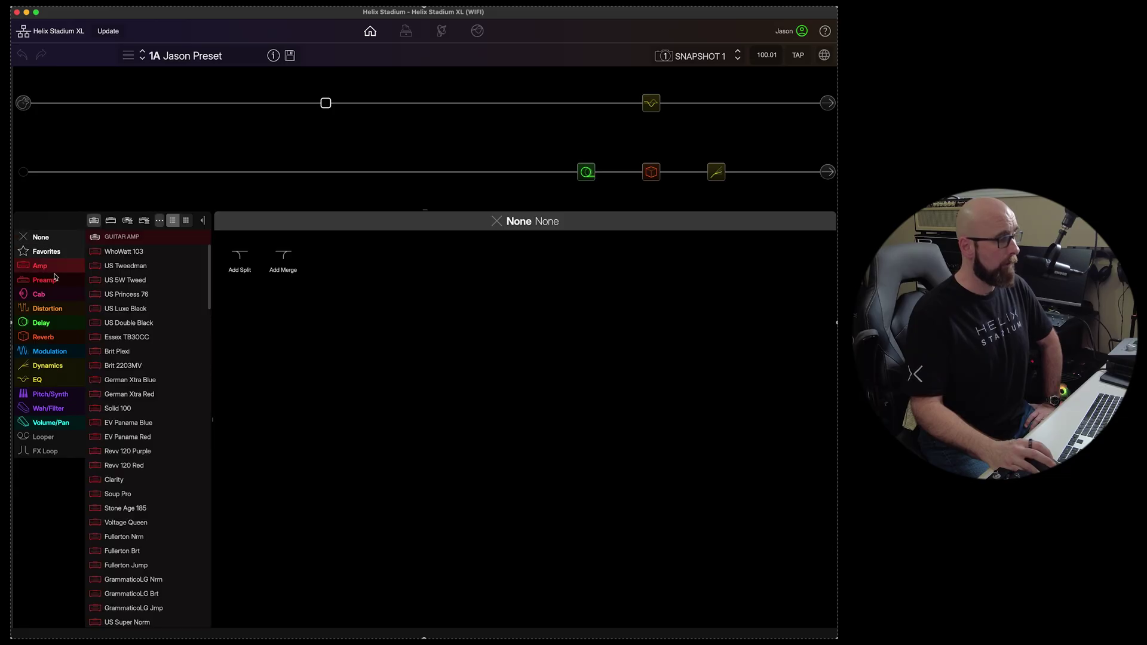
{"action": "left_click", "coordinate": [138, 251]}
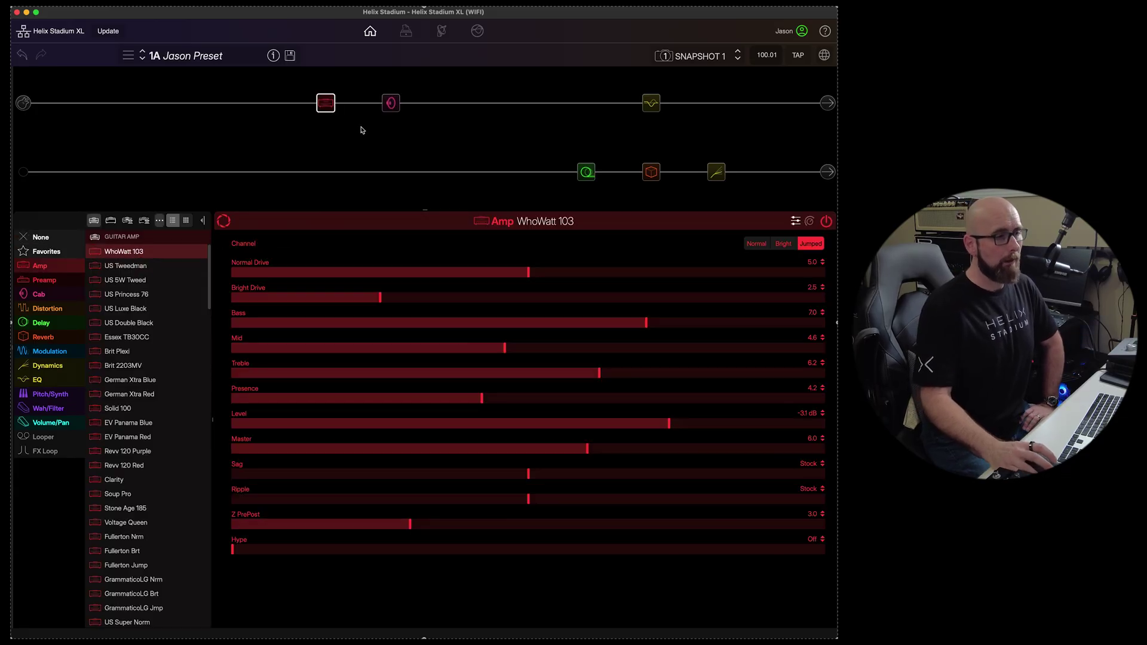
Route the upper path's output to Path 2A, and view the lower path's output settings.
{"action": "left_click", "coordinate": [827, 103]}
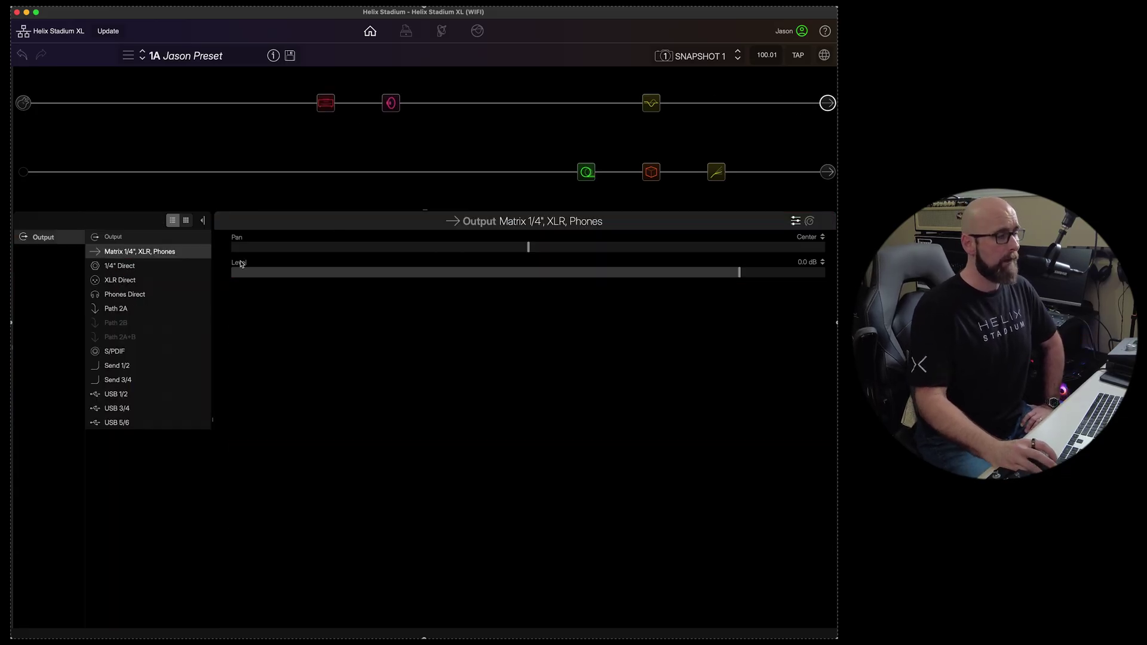
{"action": "left_click", "coordinate": [120, 310]}
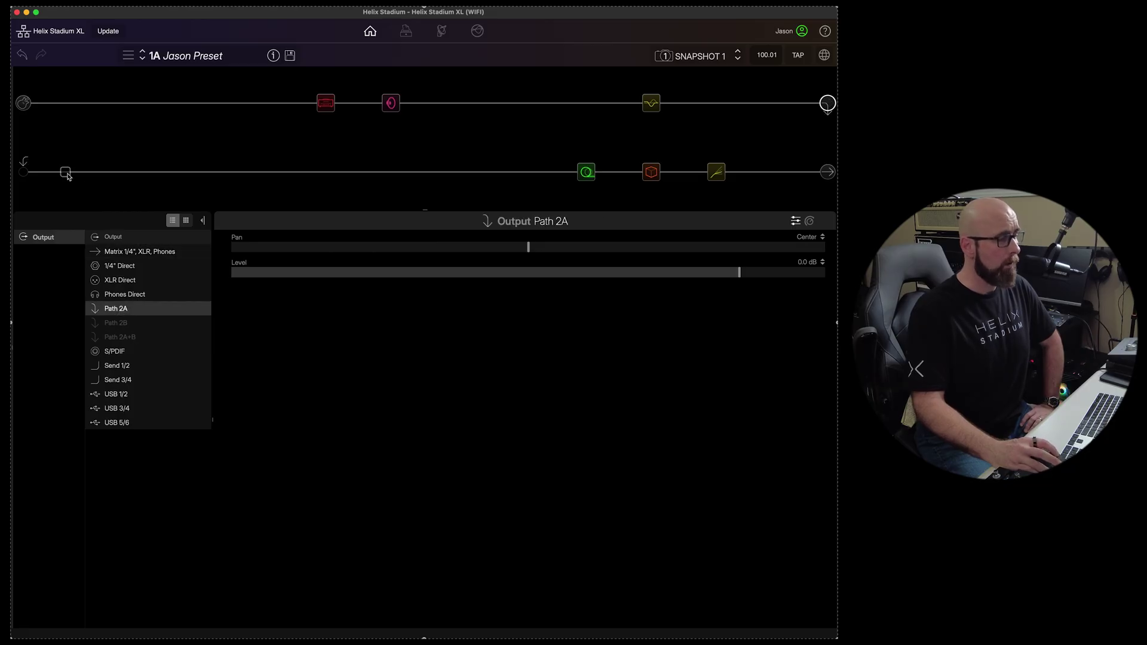
{"action": "left_click", "coordinate": [66, 173]}
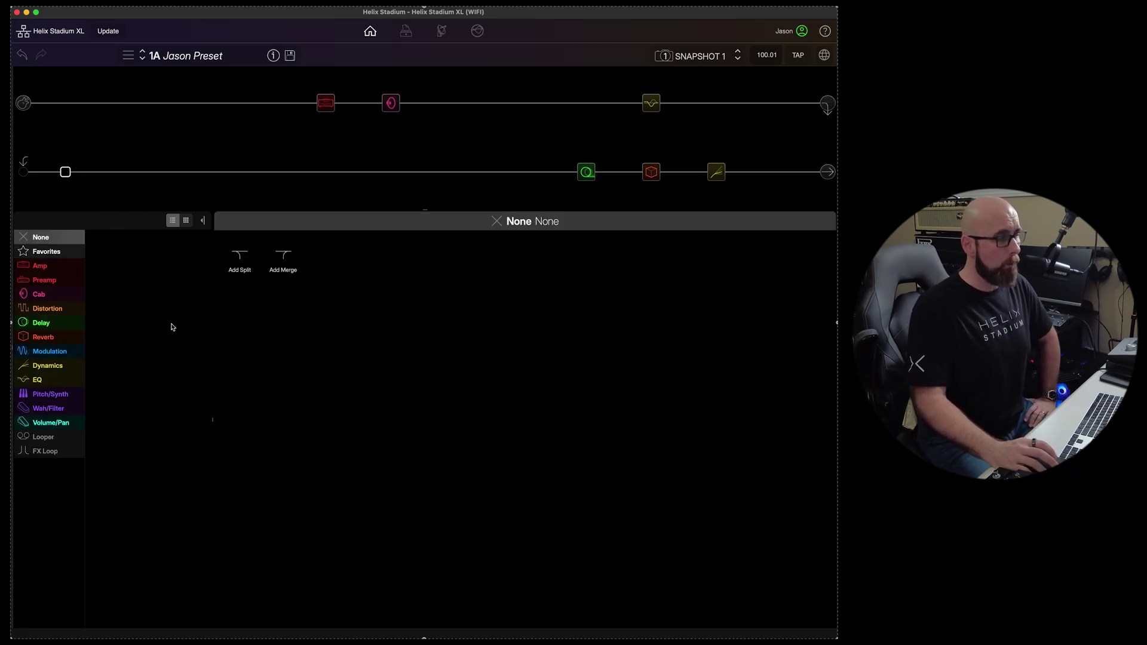
{"action": "left_click", "coordinate": [827, 172]}
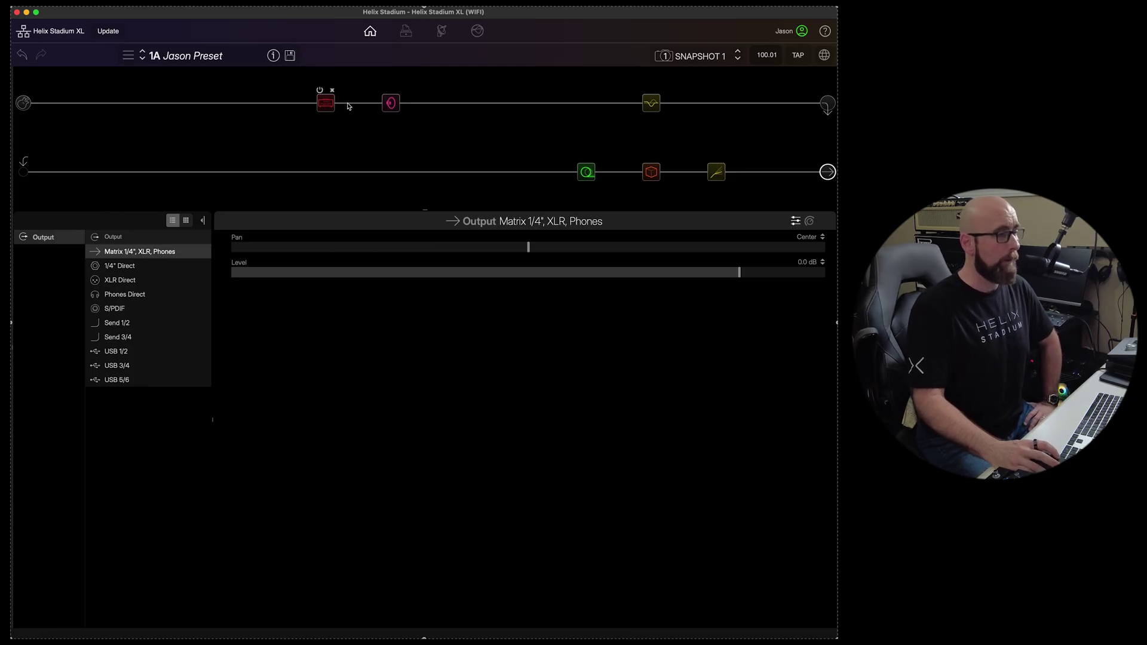
Clear the WhoWatt 103 amp block with None, and add a US Tweedman guitar amp in its place.
{"action": "left_click", "coordinate": [326, 104]}
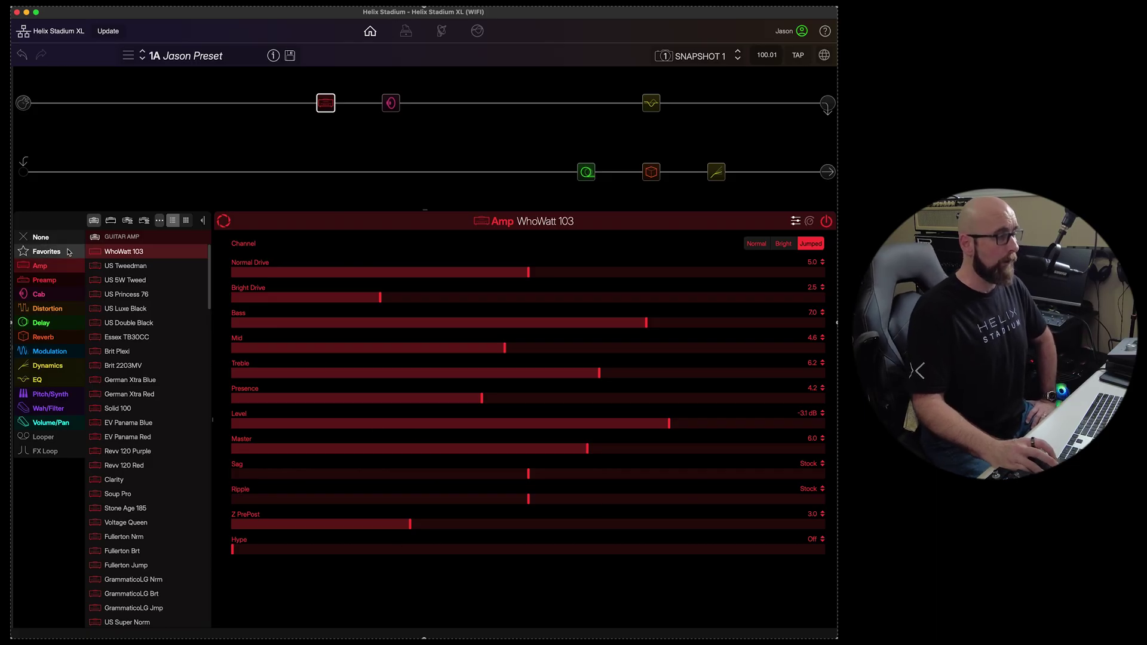
{"action": "left_click", "coordinate": [26, 239]}
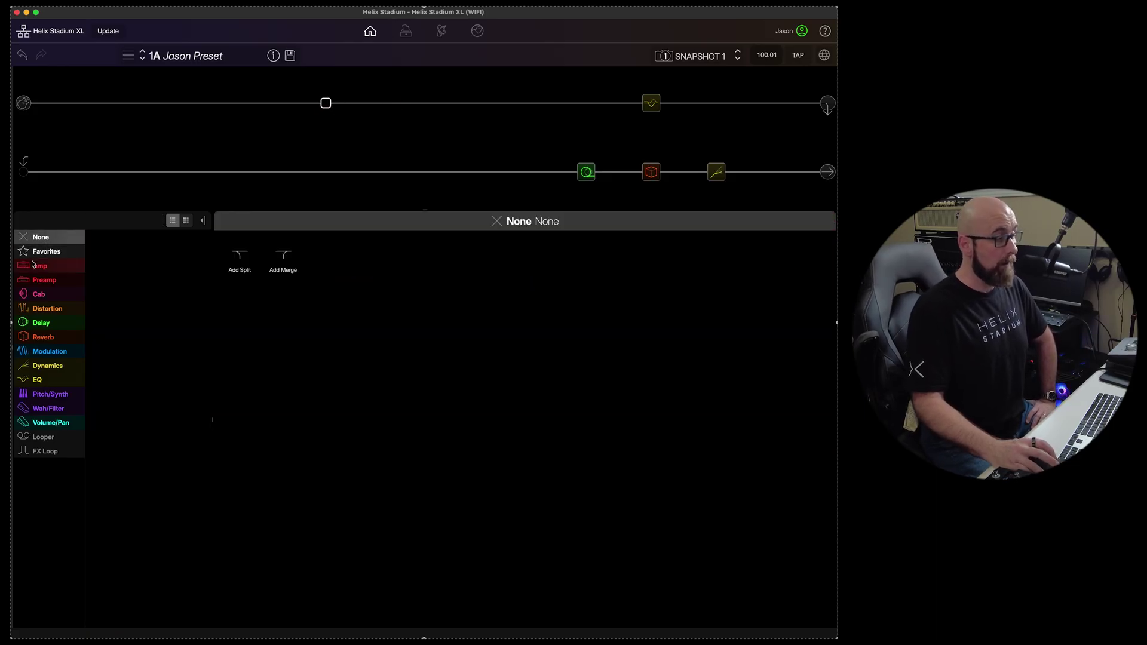
{"action": "left_click", "coordinate": [38, 265]}
{"action": "left_click", "coordinate": [143, 269]}
Browse the Favorites and the bass, legacy guitar and legacy bass amp models, and view the Add Cab Block option.
{"action": "left_click", "coordinate": [72, 251]}
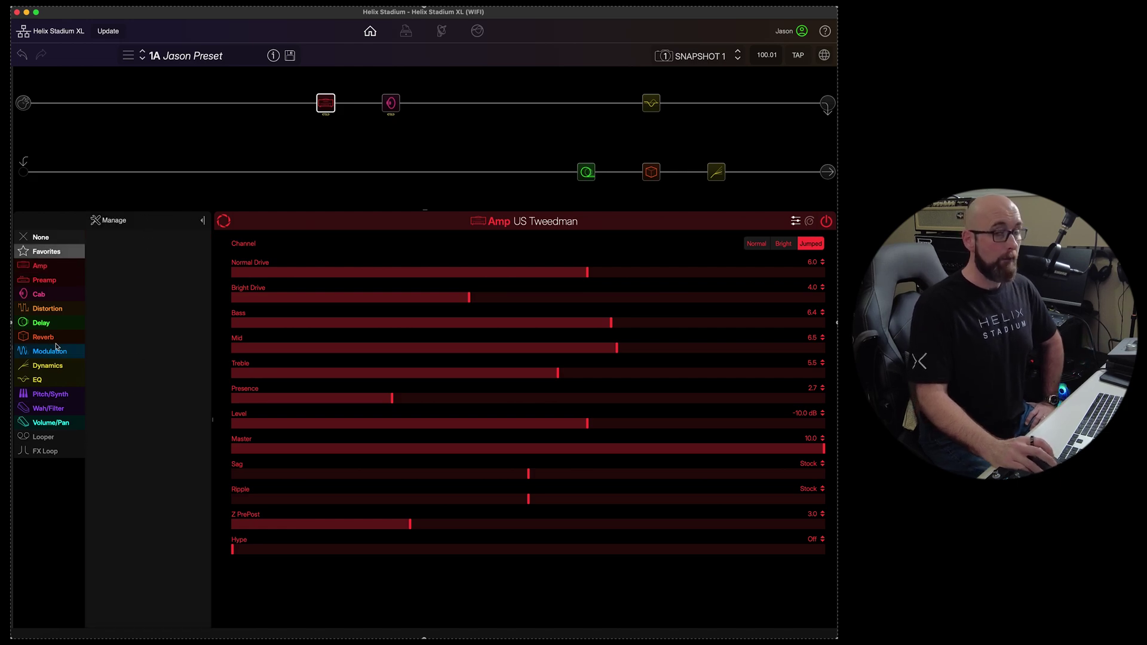
{"action": "left_click", "coordinate": [62, 269]}
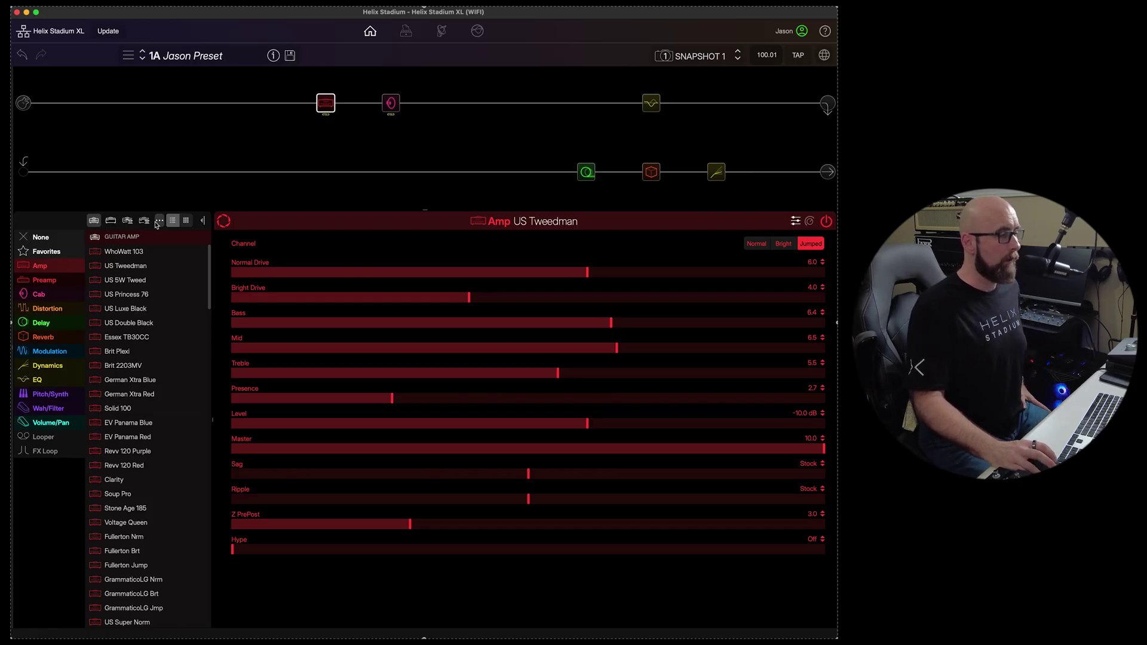
{"action": "left_click", "coordinate": [113, 222]}
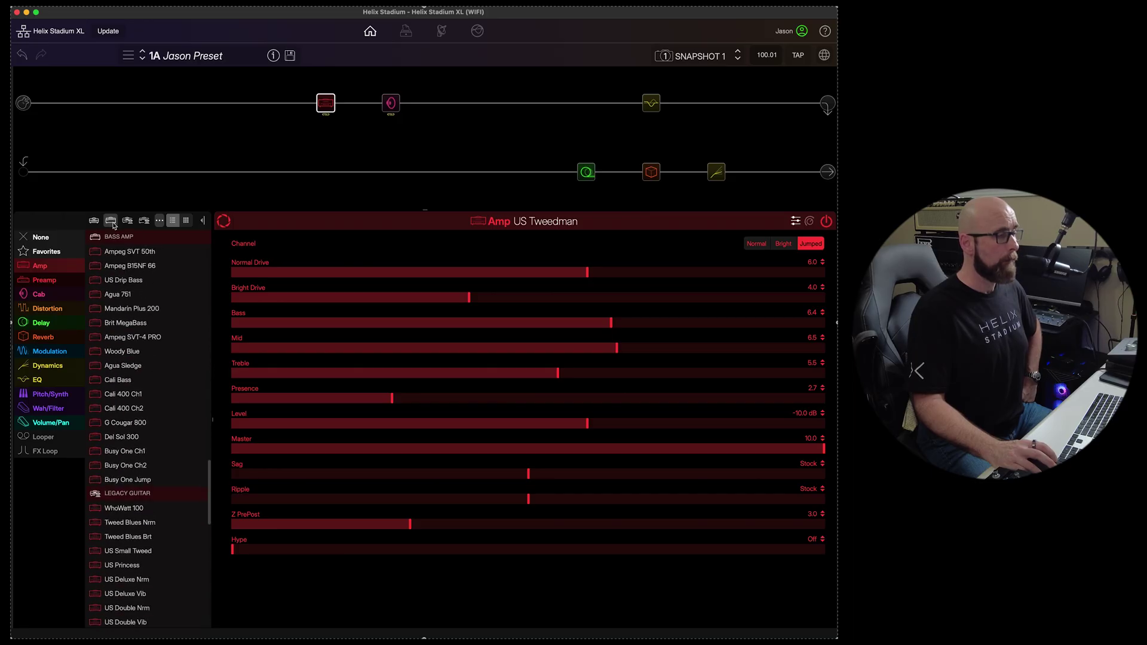
{"action": "left_click", "coordinate": [127, 222]}
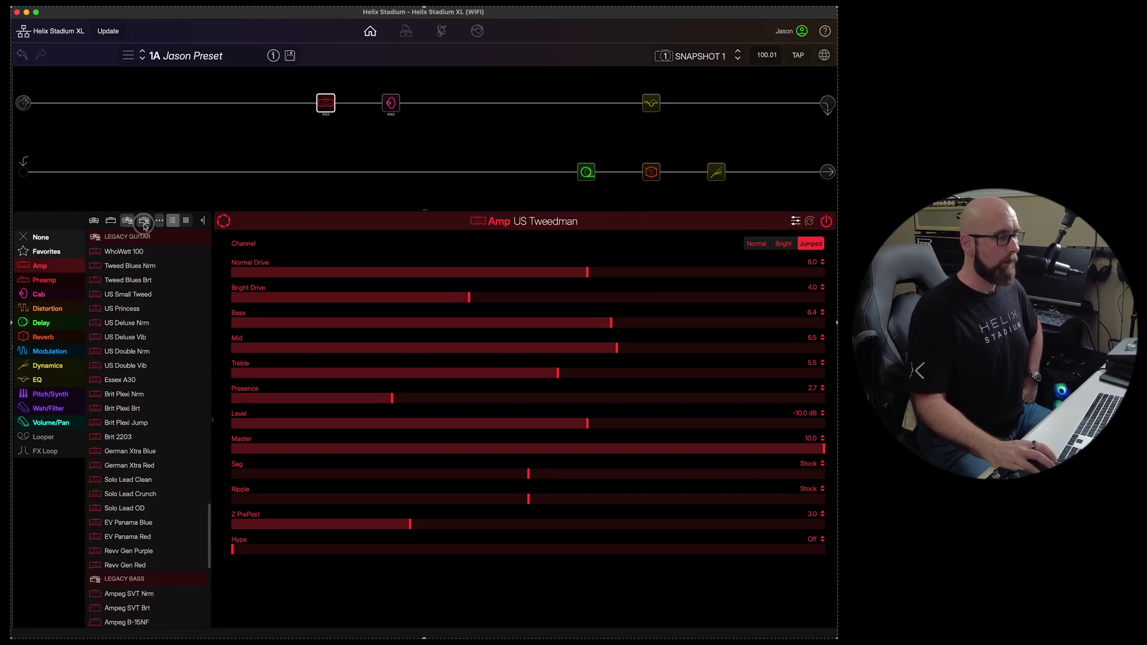
{"action": "left_click", "coordinate": [144, 221]}
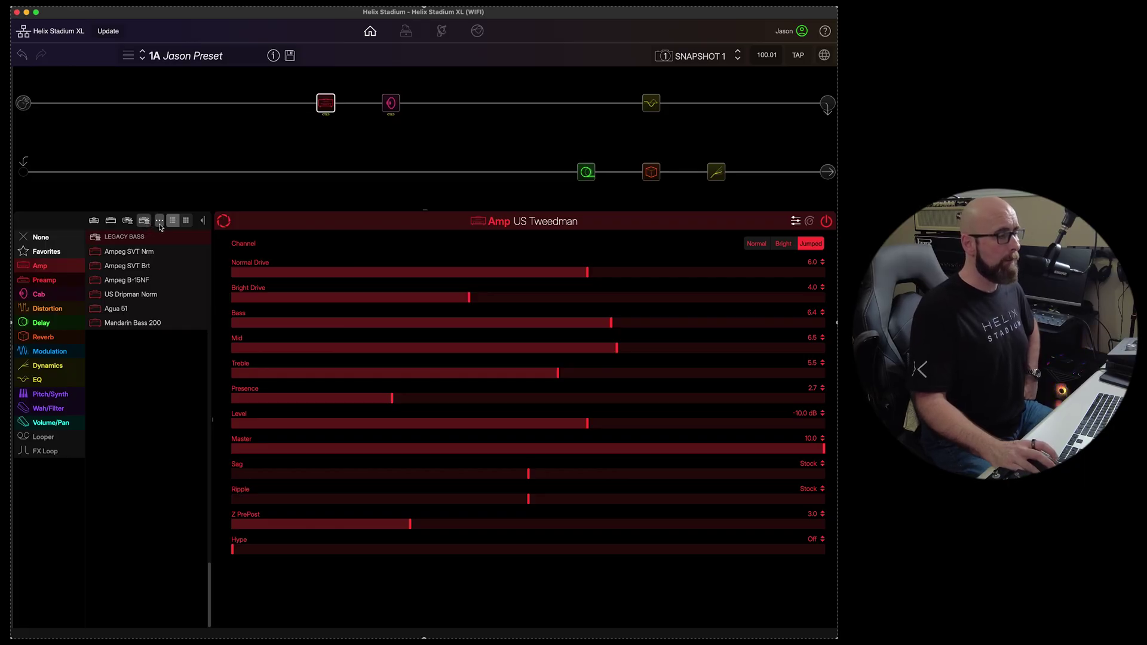
{"action": "left_click", "coordinate": [159, 223]}
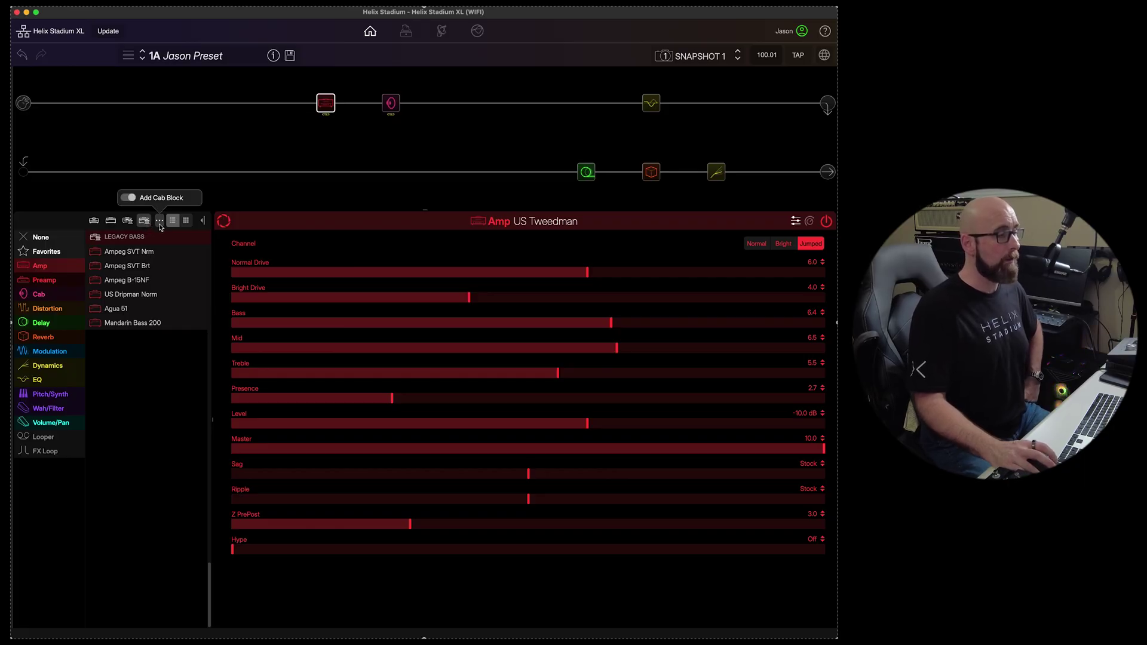
{"action": "left_click", "coordinate": [127, 200]}
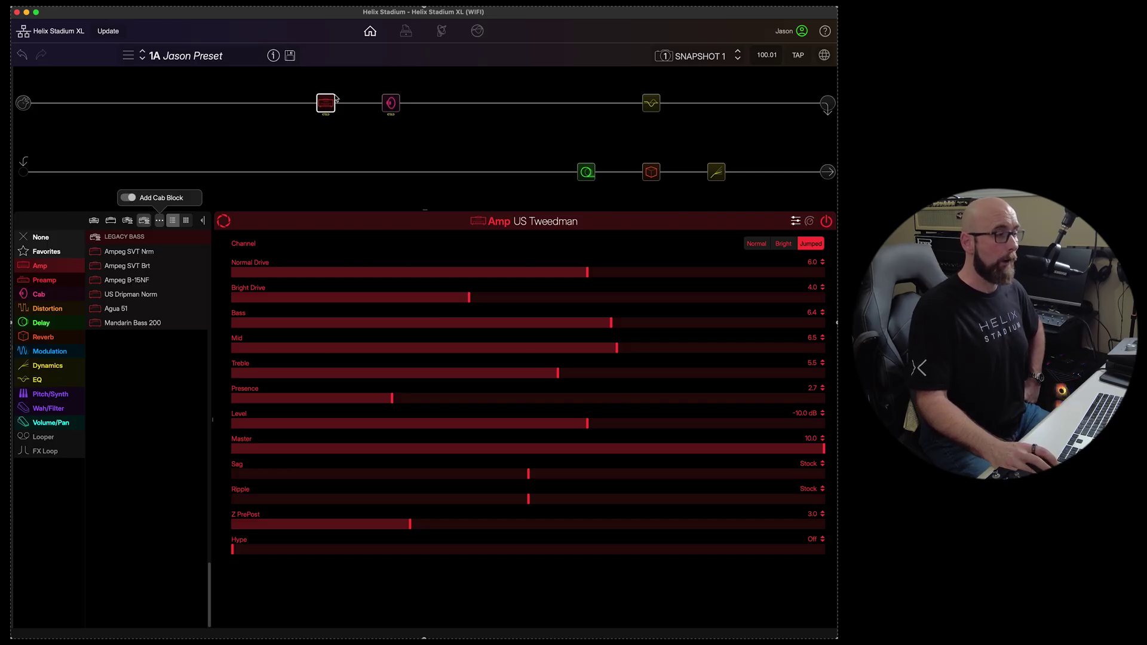
Delete the US Tweedman amp, and replace it with a WhoWatt 103 guitar amp with Add Cab Block turned off.
{"action": "key", "text": "Delete"}
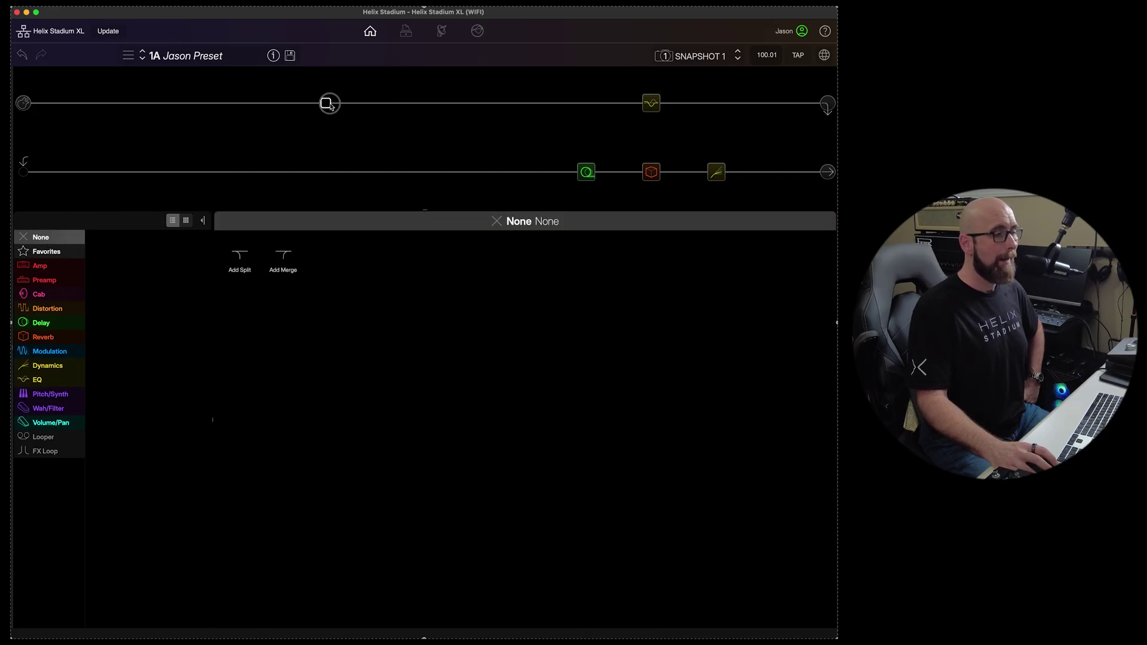
{"action": "left_click", "coordinate": [39, 265]}
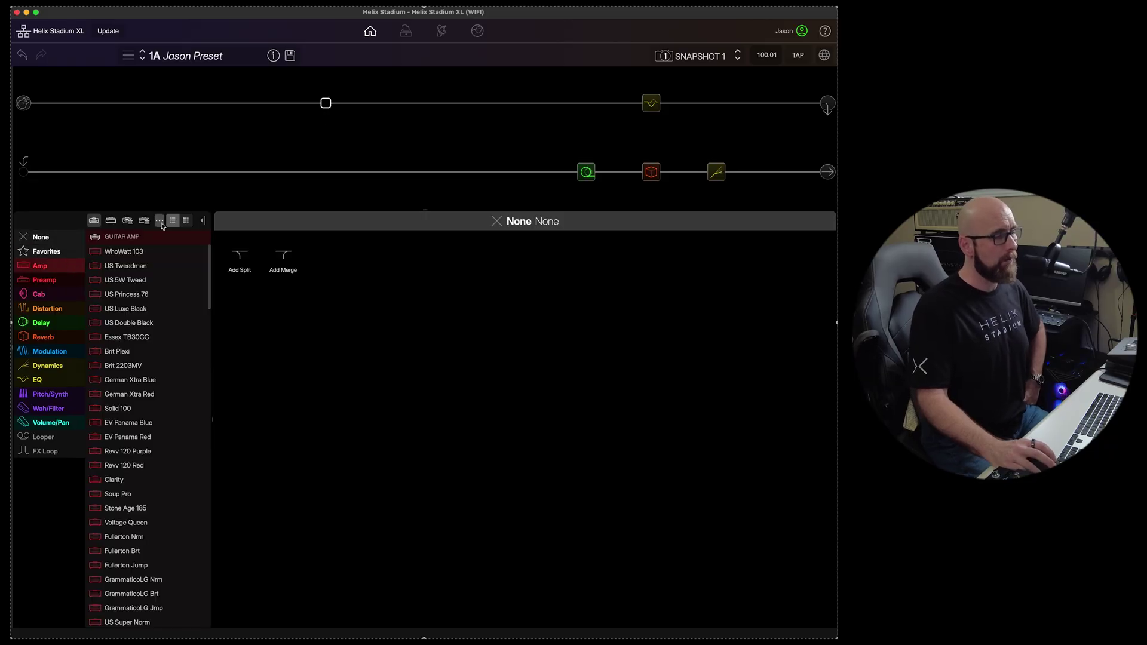
{"action": "left_click", "coordinate": [161, 225]}
{"action": "left_click", "coordinate": [128, 201]}
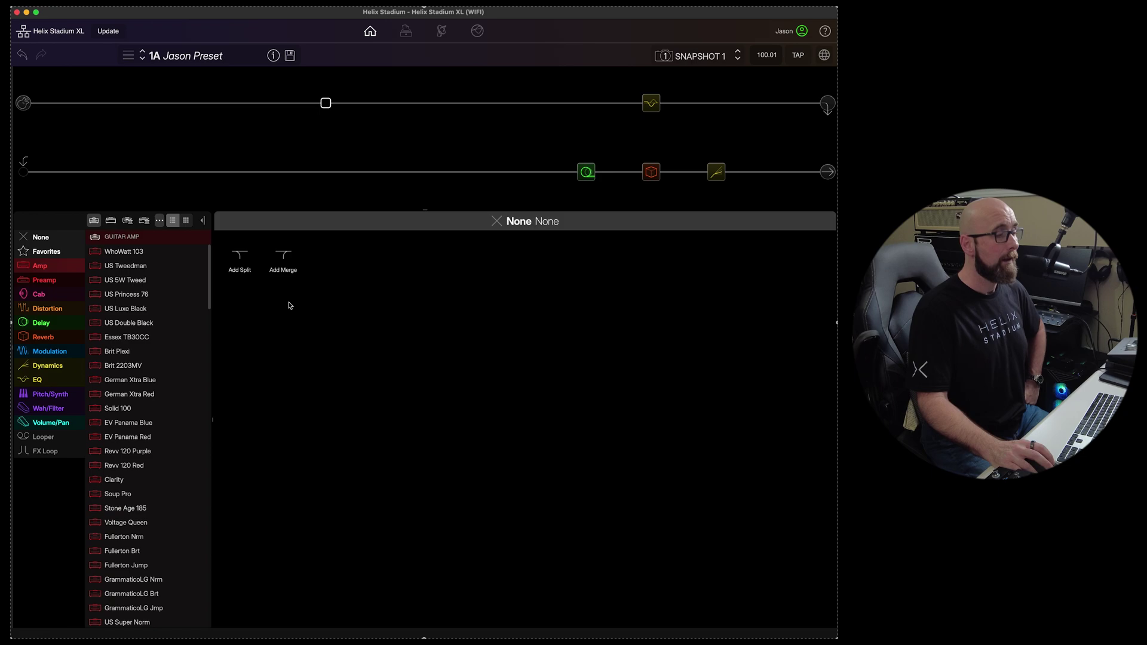
{"action": "left_click", "coordinate": [137, 256]}
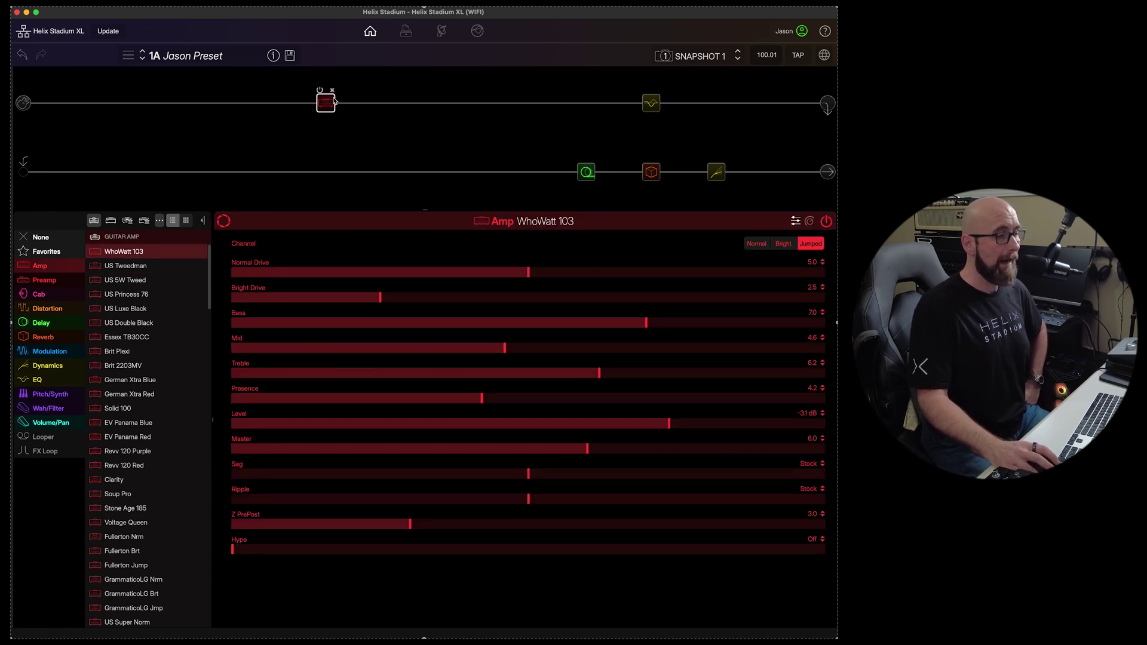
Delete the standalone WhoWatt 103 amp, and add it again with Add Cab Block turned on.
{"action": "key", "text": "BackSpace"}
{"action": "mouse_move", "coordinate": [167, 221]}
{"action": "left_click", "coordinate": [128, 200]}
{"action": "left_click", "coordinate": [129, 253]}
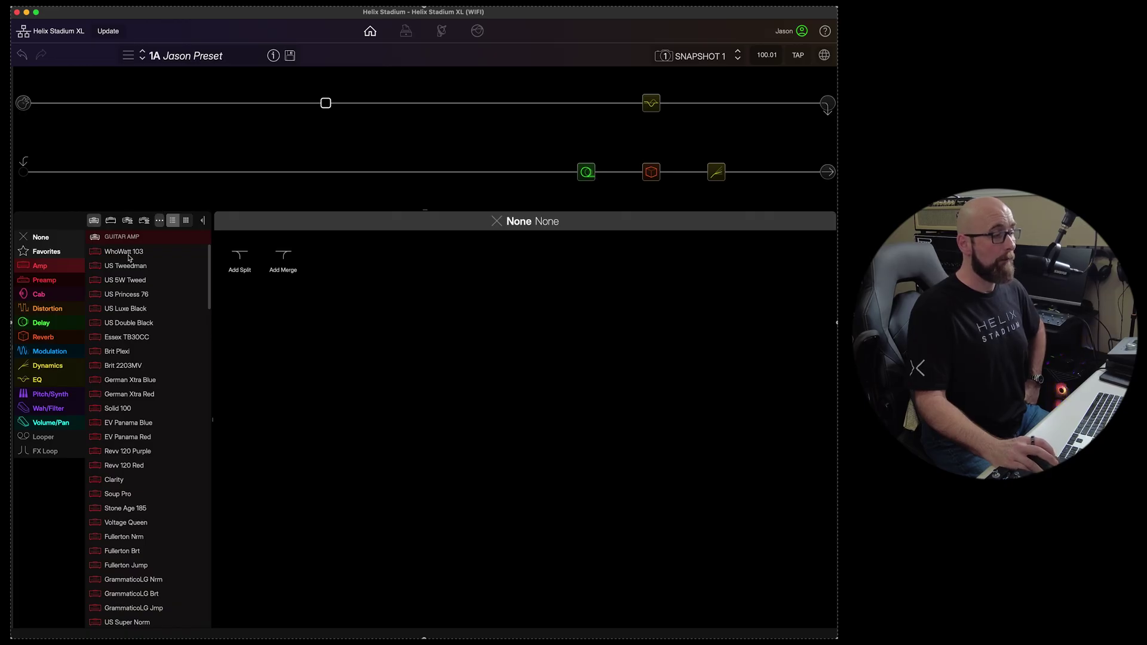
View the settings of the new cab block and its WhoWatt 103 amp, and look over the guitar amp models.
{"action": "left_click", "coordinate": [389, 109]}
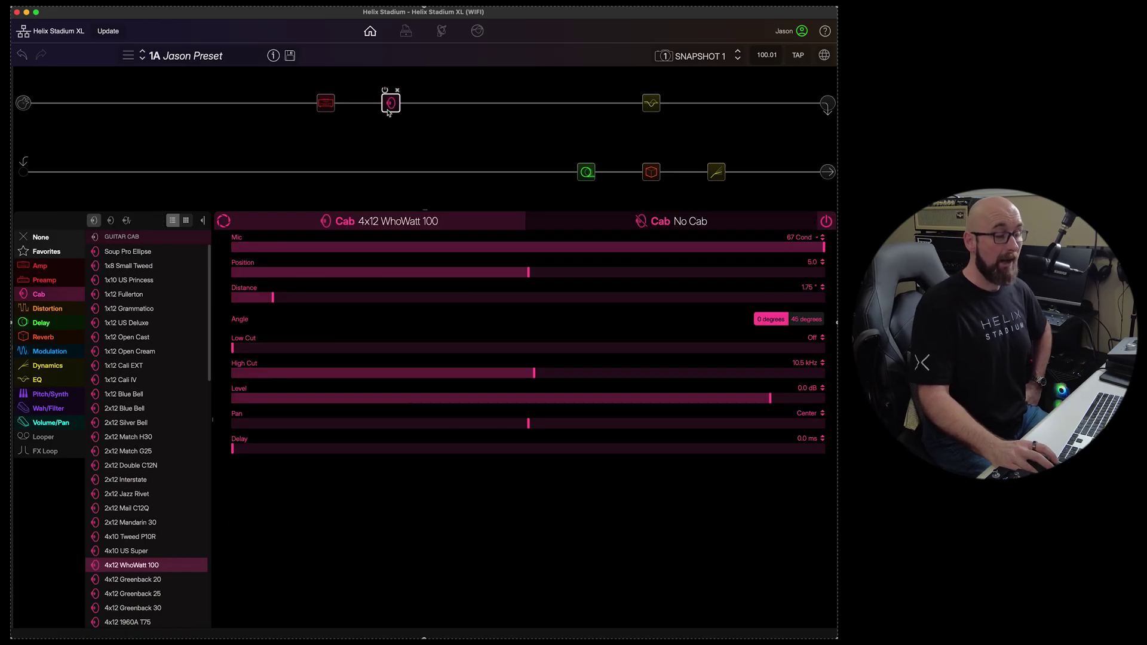
{"action": "left_click", "coordinate": [326, 99]}
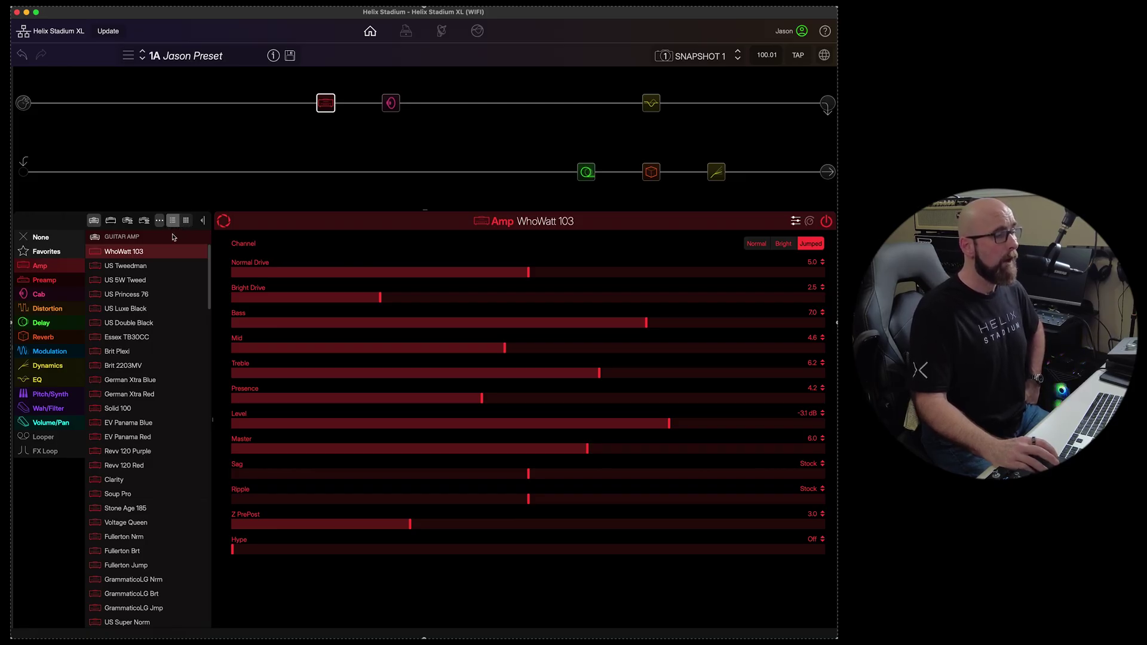
{"action": "scroll", "coordinate": [150, 323], "scroll_direction": "down", "scroll_amount": 1}
{"action": "scroll", "coordinate": [149, 359], "scroll_direction": "up", "scroll_amount": 1}
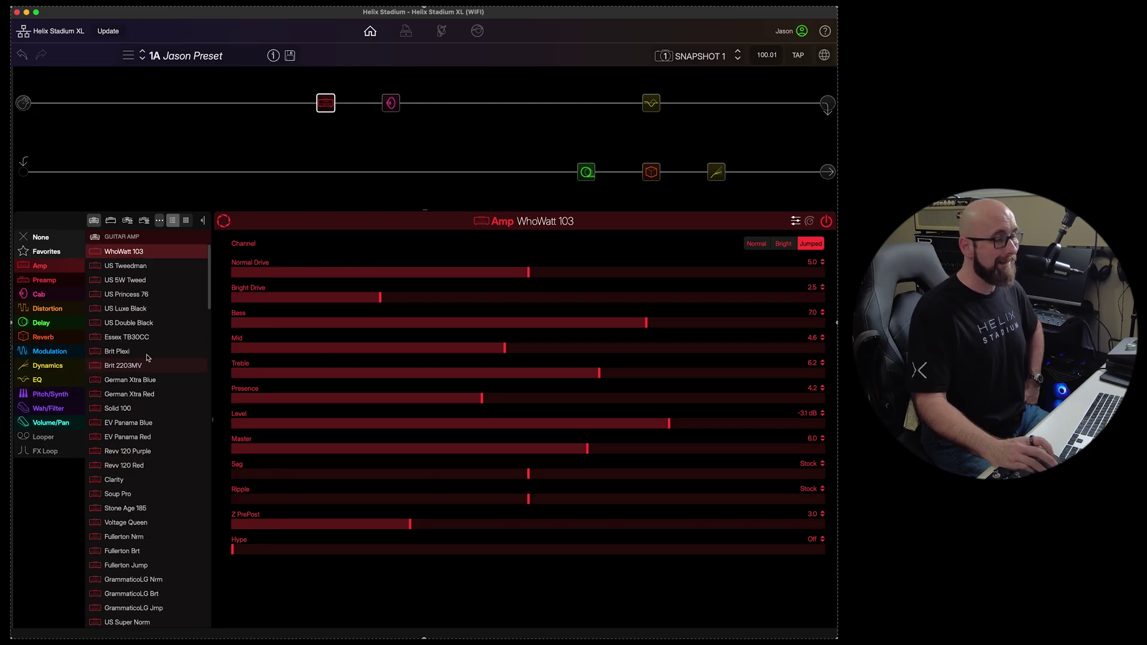
Show the guitar amp models as image thumbnails and browse the list.
{"action": "left_click", "coordinate": [186, 221]}
{"action": "scroll", "coordinate": [163, 350], "scroll_direction": "down", "scroll_amount": 2}
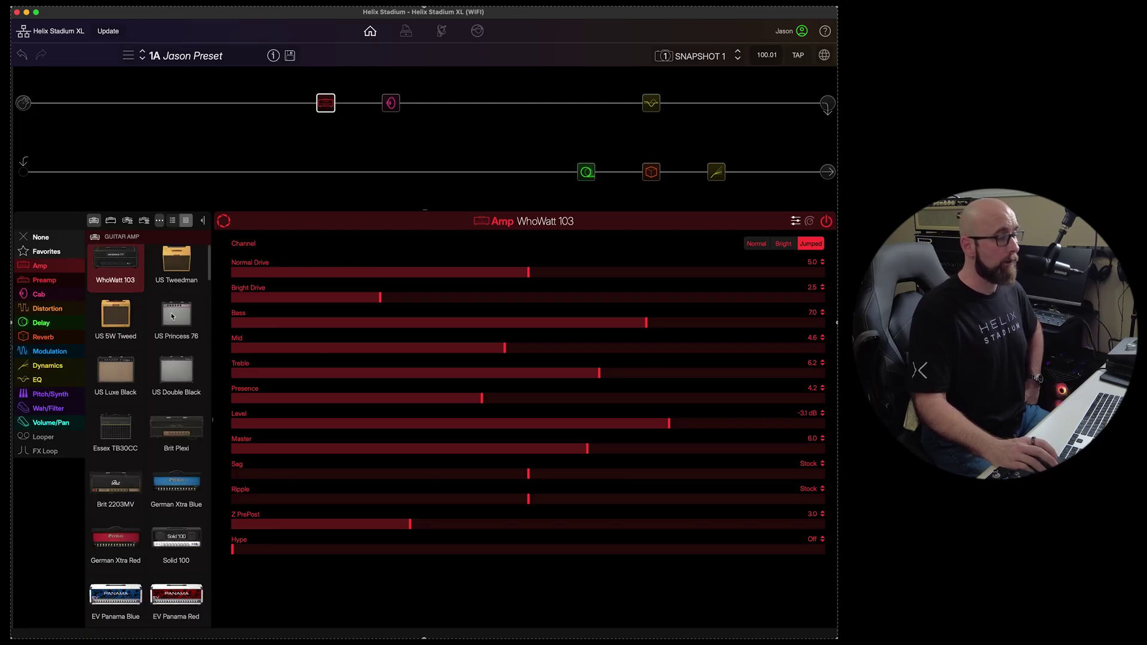
{"action": "scroll", "coordinate": [165, 349], "scroll_direction": "up", "scroll_amount": 1}
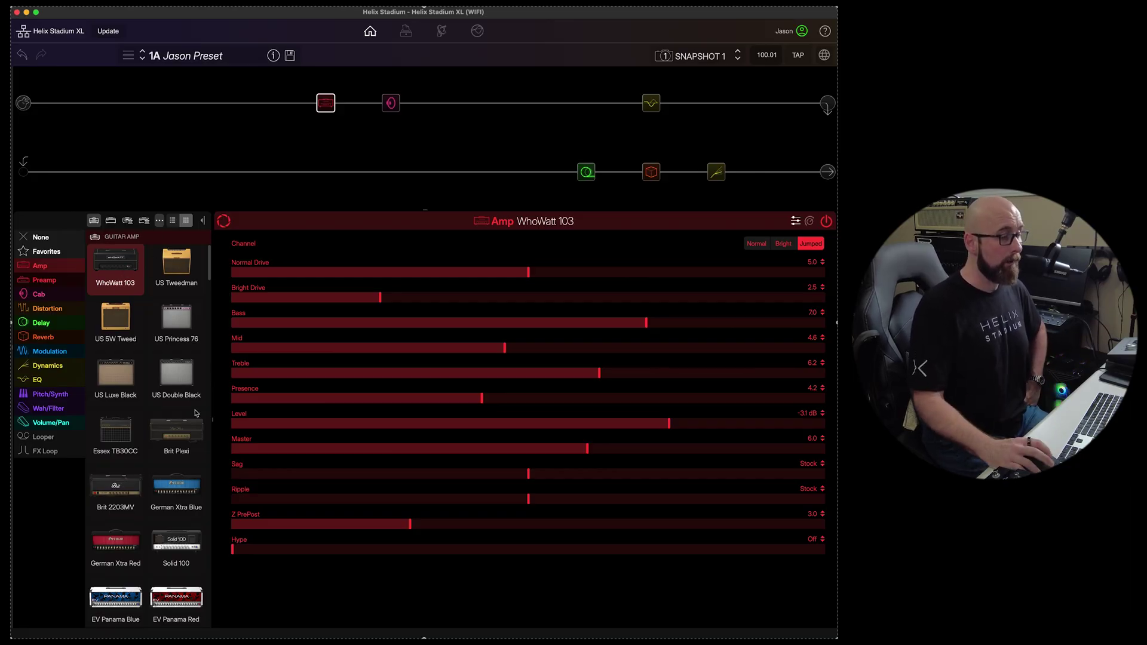
Collapse and restore the model browser beside the WhoWatt 103 settings.
{"action": "left_click", "coordinate": [203, 221]}
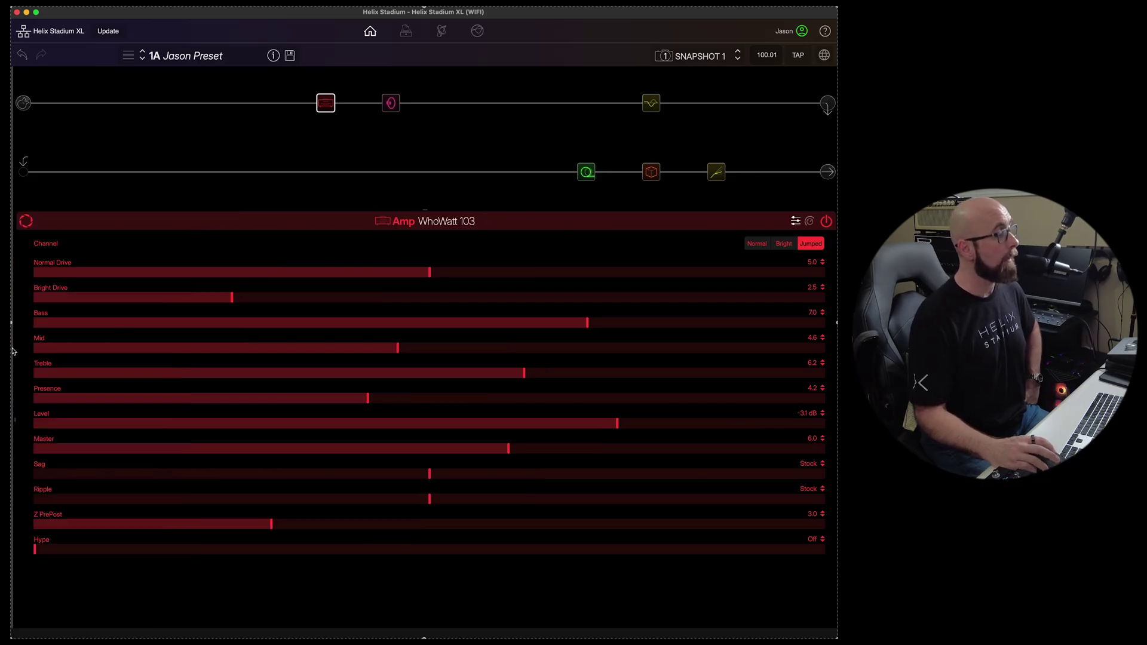
{"action": "left_click", "coordinate": [18, 422]}
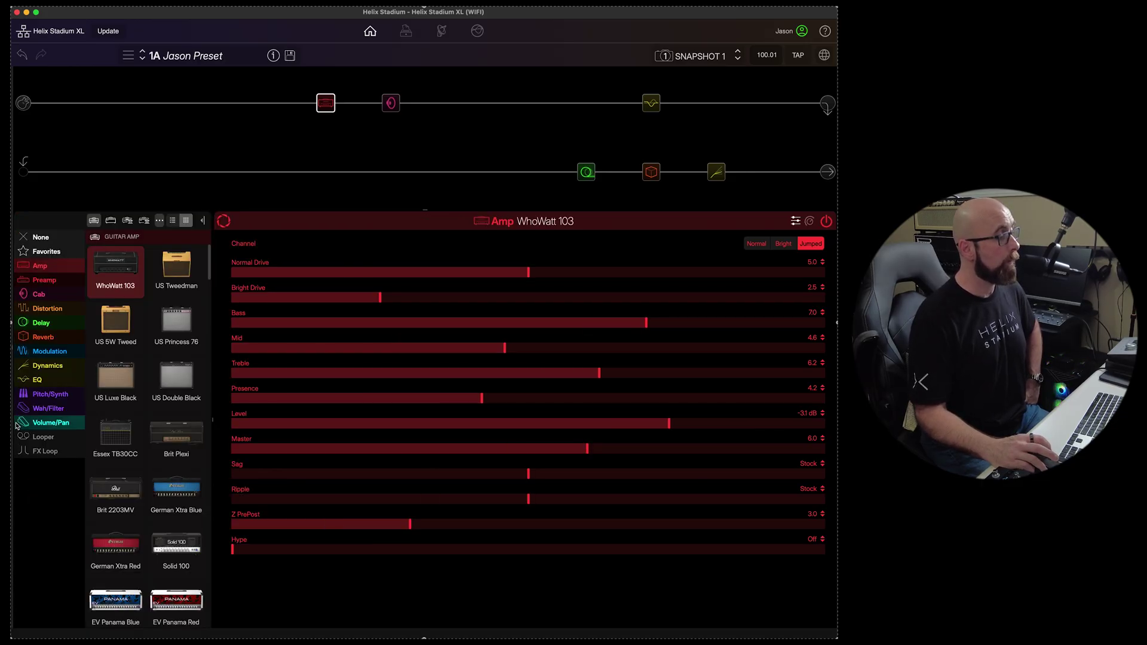
{"action": "left_click", "coordinate": [204, 221]}
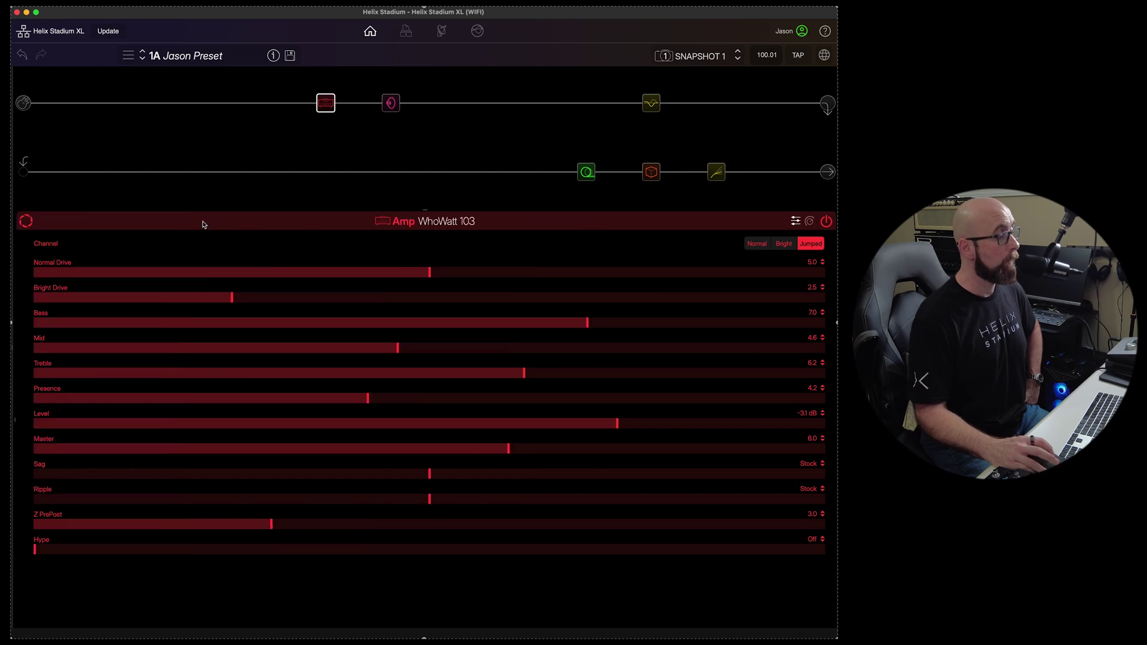
{"action": "left_click", "coordinate": [13, 326]}
{"action": "left_click", "coordinate": [109, 80]}
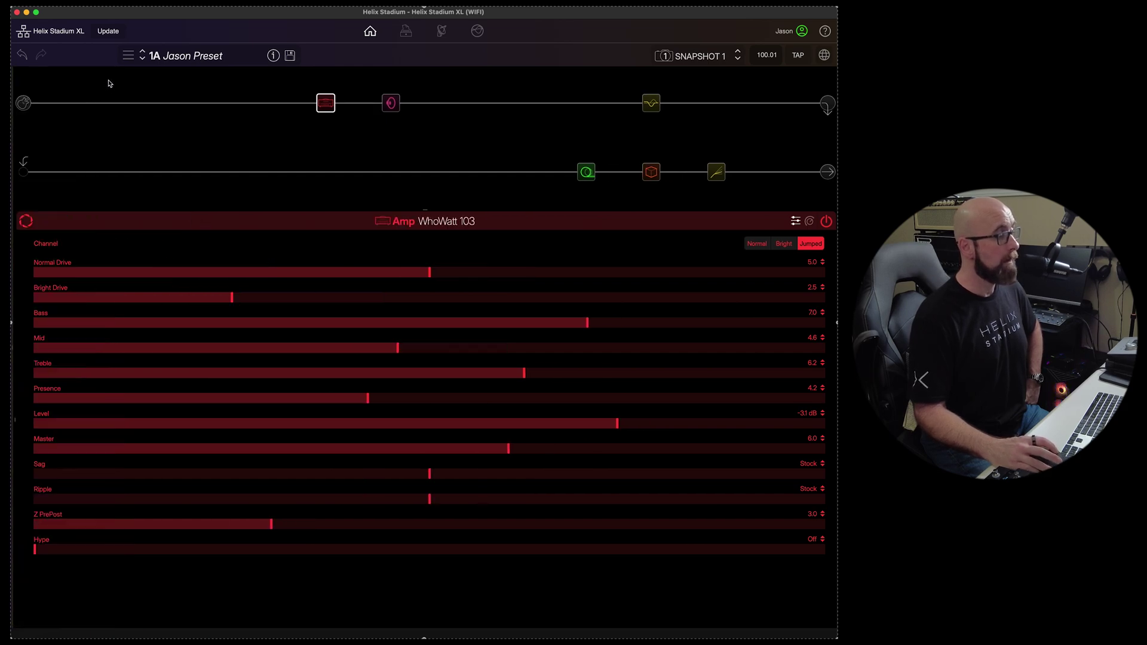
{"action": "left_click", "coordinate": [17, 424]}
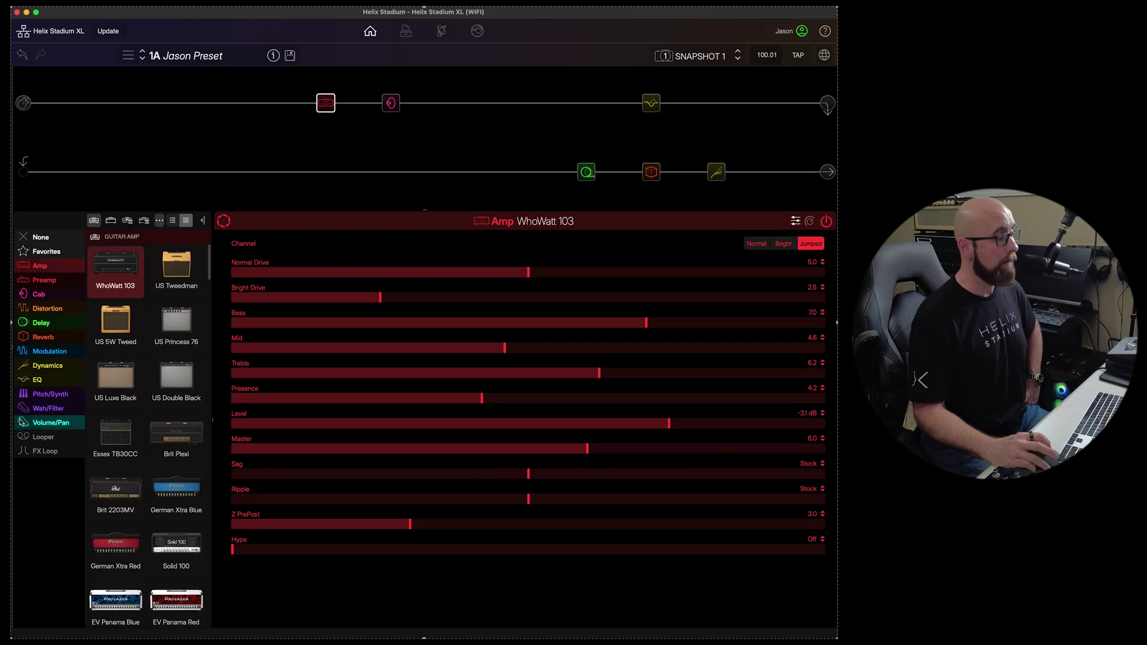
Widen the model browser to fit six amp thumbnails per row, and leave it hidden.
{"action": "mouse_move", "coordinate": [212, 401]}
{"action": "left_mouse_down"}
{"action": "mouse_move", "coordinate": [637, 392]}
{"action": "mouse_move", "coordinate": [213, 388]}
{"action": "left_mouse_up"}
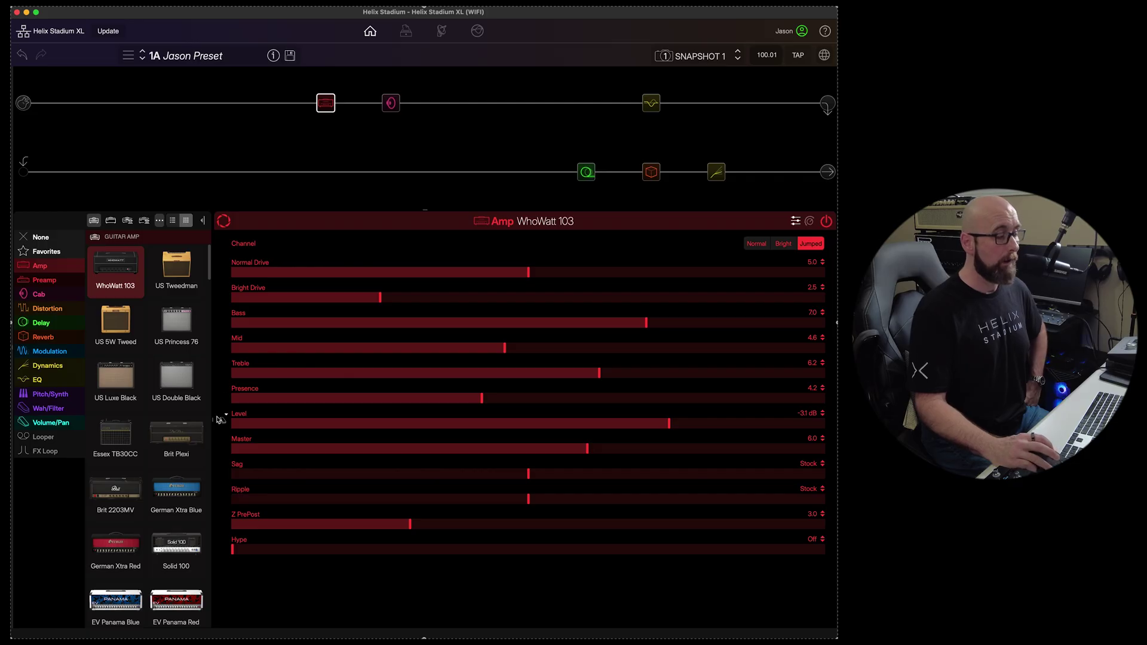
{"action": "left_click_drag", "start_coordinate": [218, 420], "coordinate": [472, 429]}
{"action": "left_click", "coordinate": [459, 222]}
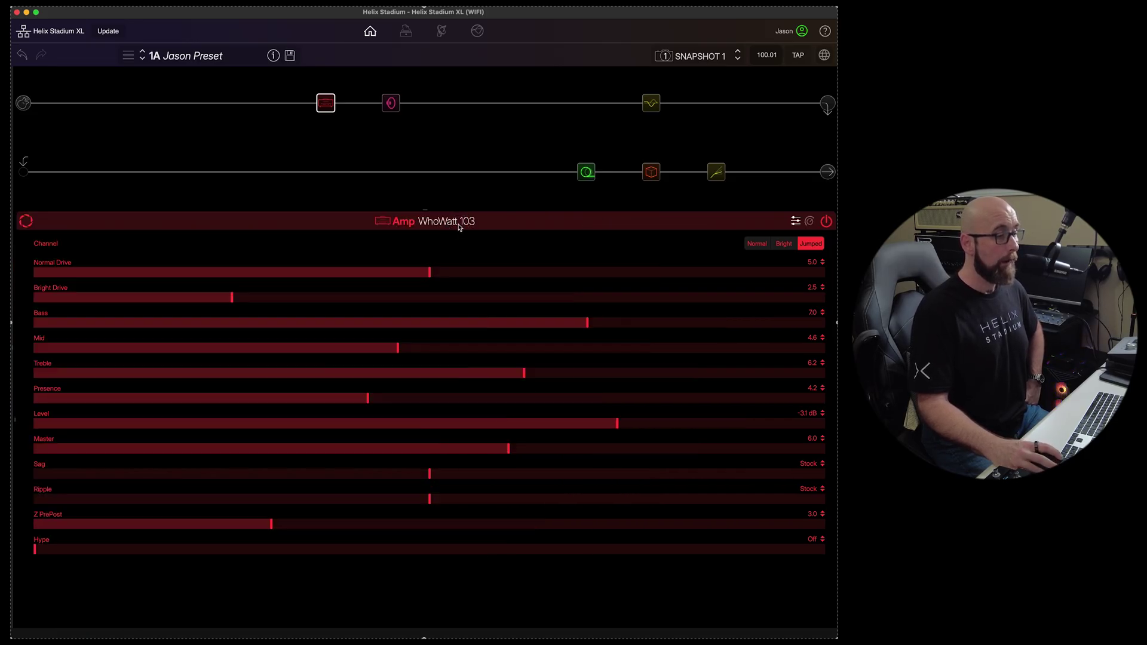
{"action": "left_click", "coordinate": [19, 426]}
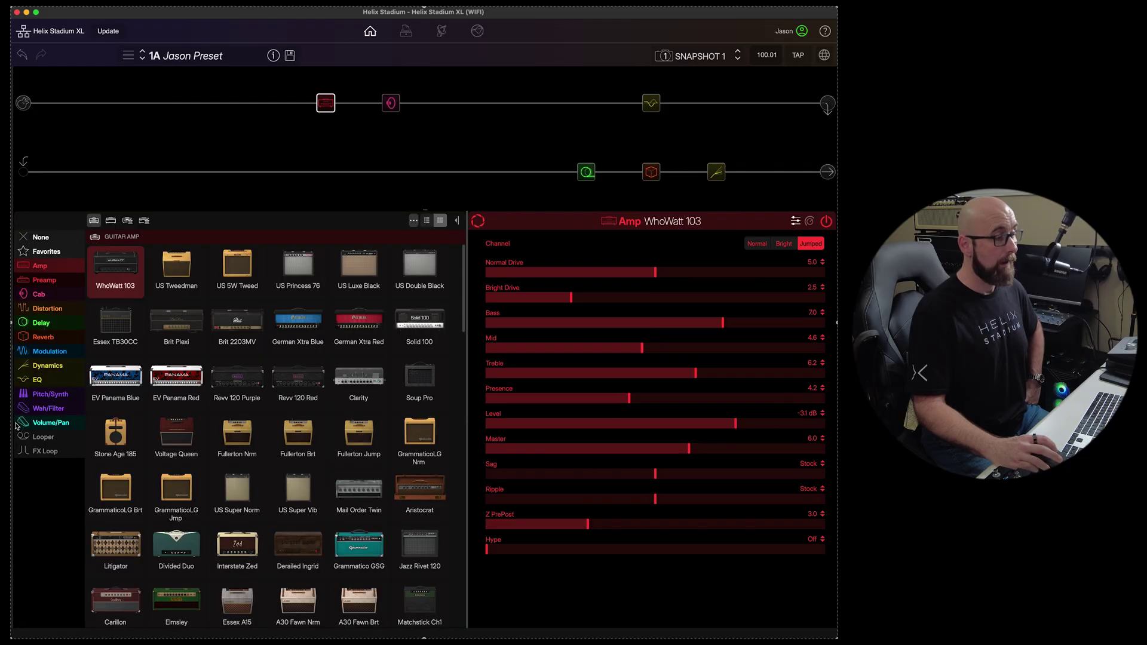
{"action": "left_click", "coordinate": [458, 222]}
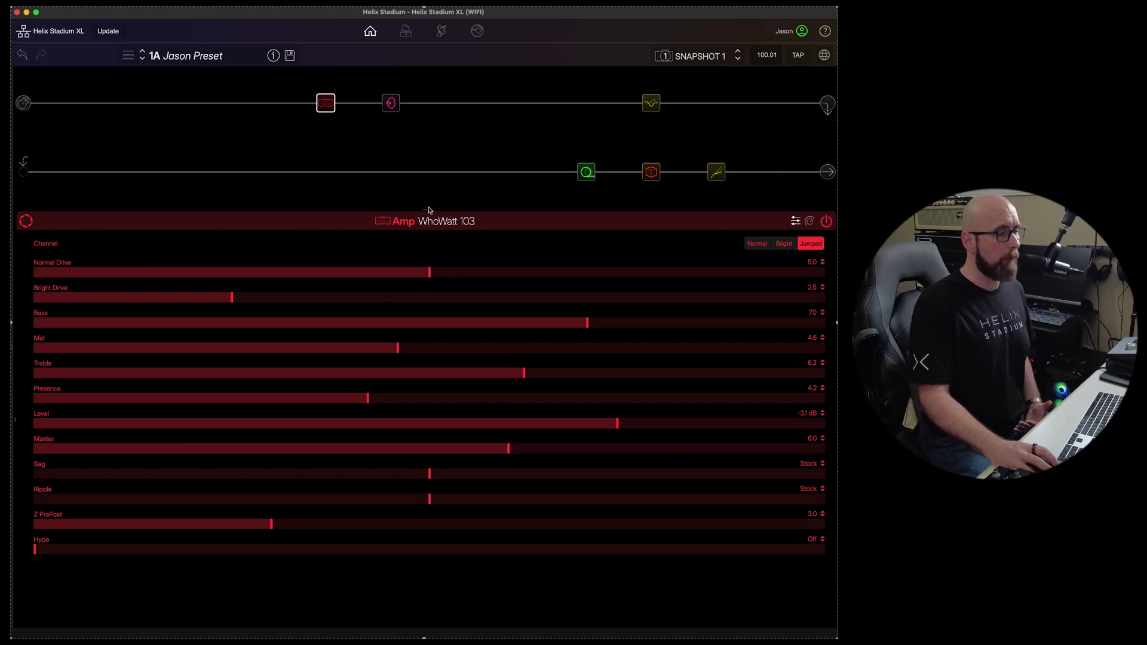
Show the WhoWatt 103 amp's picture view, and enlarge it to about half the editor's height.
{"action": "left_click", "coordinate": [427, 210]}
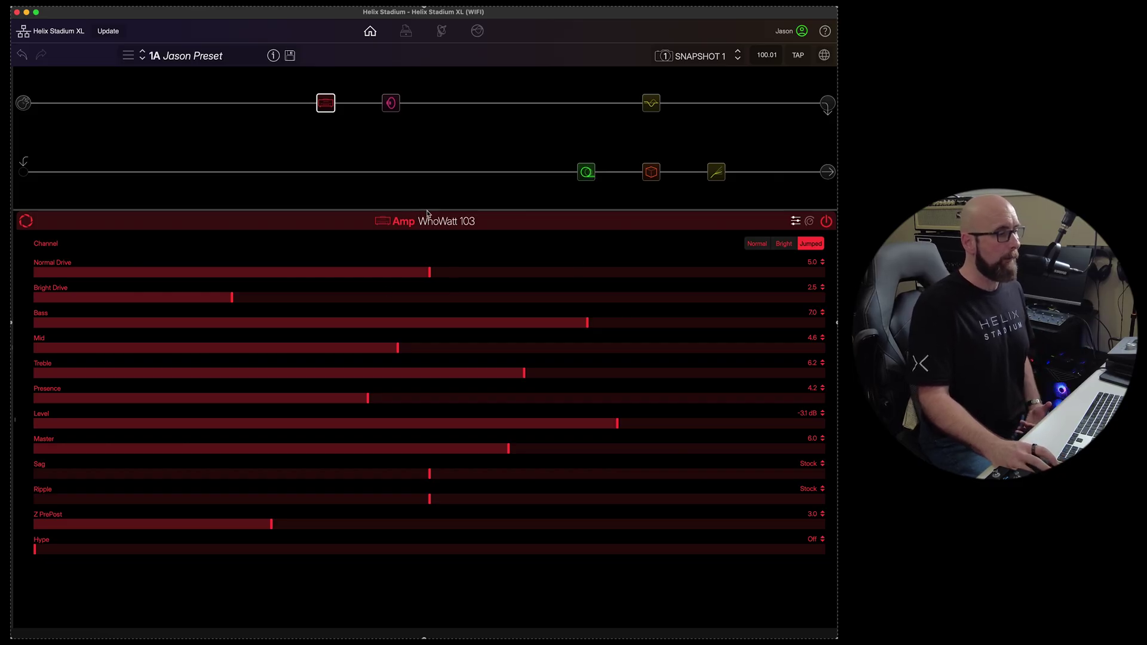
{"action": "left_click", "coordinate": [26, 222]}
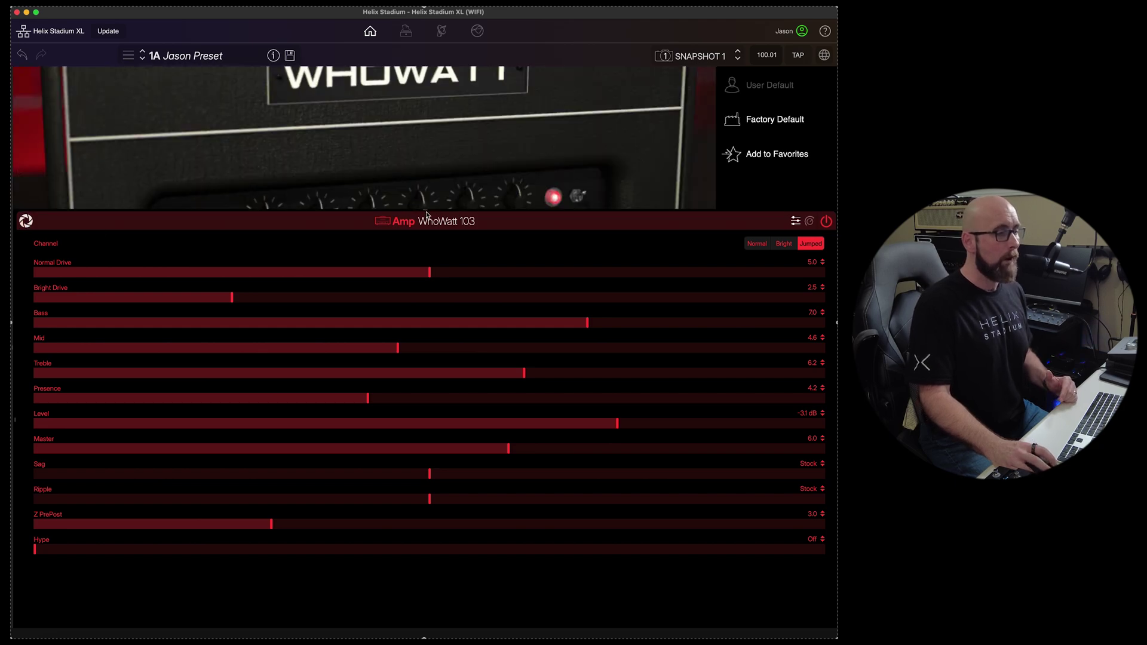
{"action": "left_click_drag", "start_coordinate": [426, 214], "coordinate": [412, 375]}
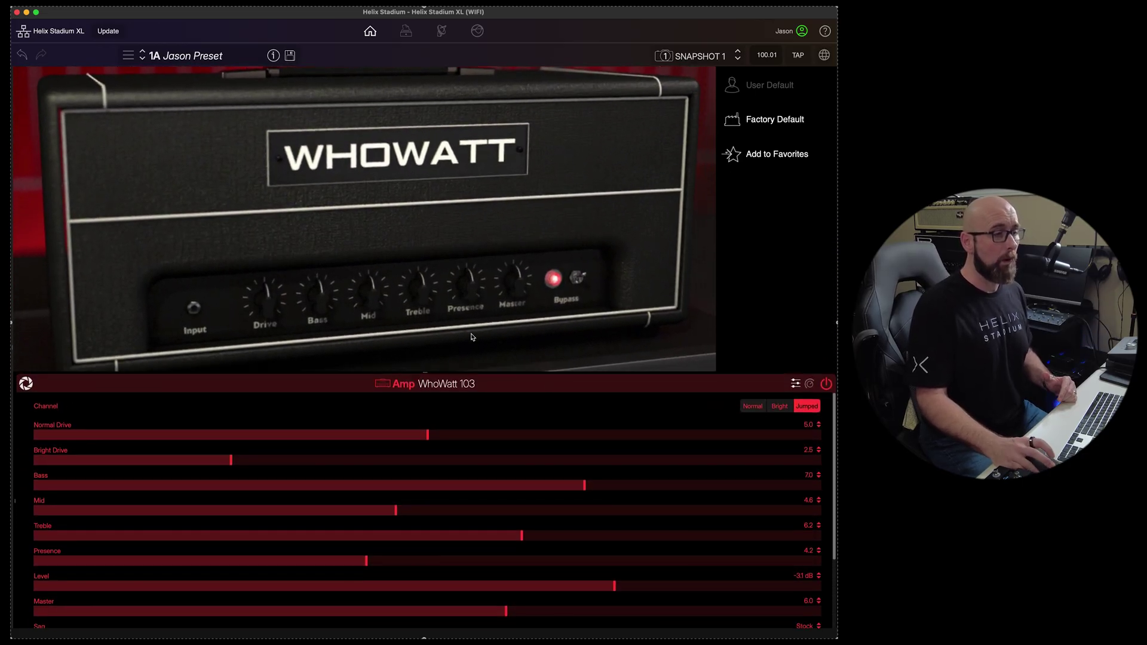
Reset the WhoWatt 103 to Factory Default and set its Channel to Bright, returning to the compact signal path.
{"action": "left_click", "coordinate": [772, 120]}
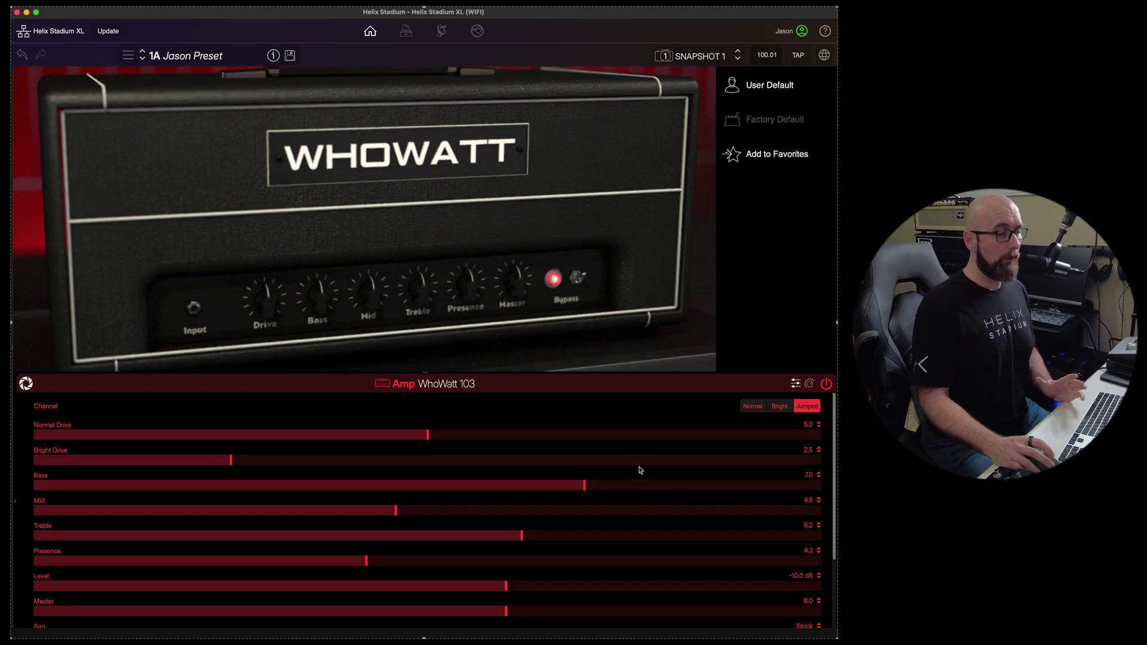
{"action": "left_click", "coordinate": [777, 409]}
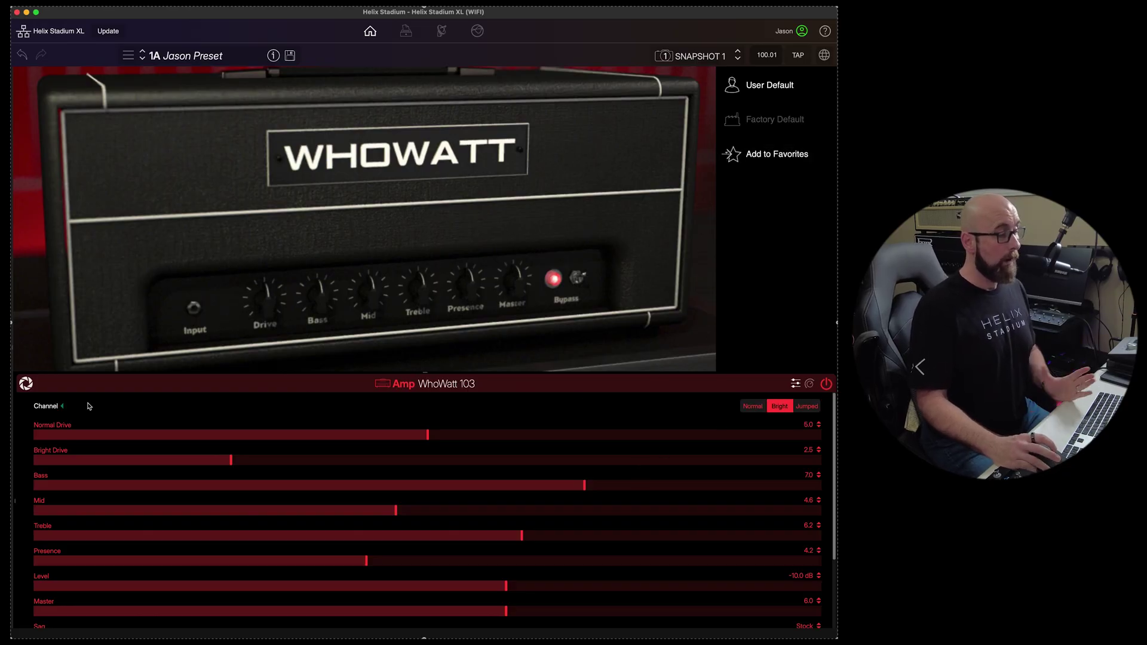
{"action": "left_click", "coordinate": [27, 385]}
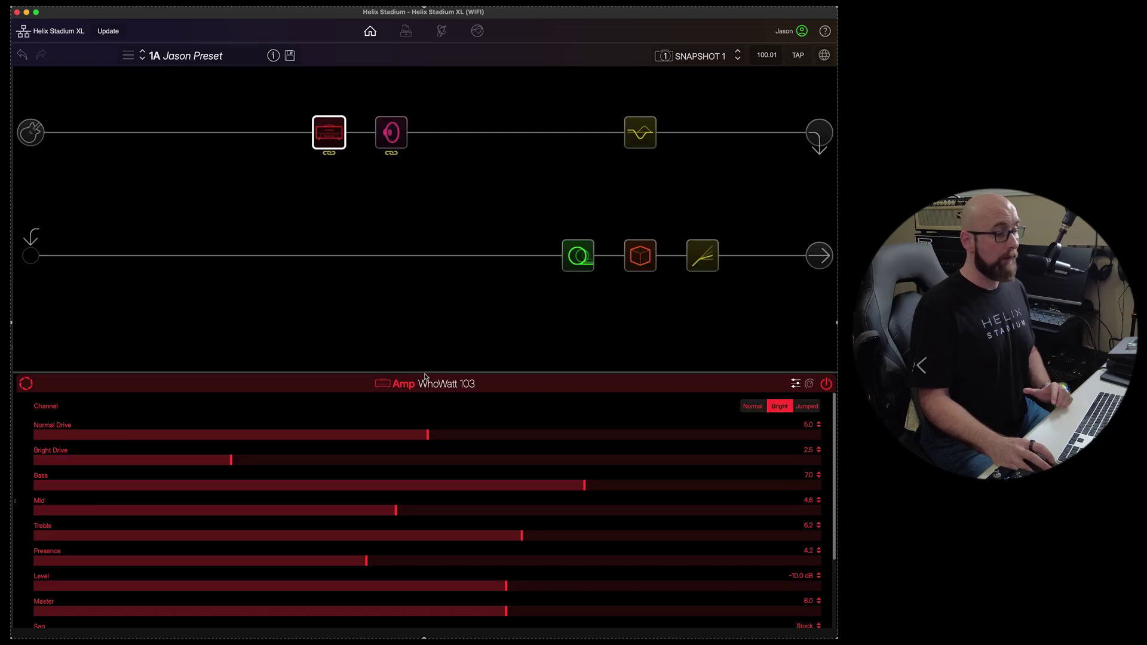
{"action": "left_click_drag", "start_coordinate": [425, 375], "coordinate": [444, 196]}
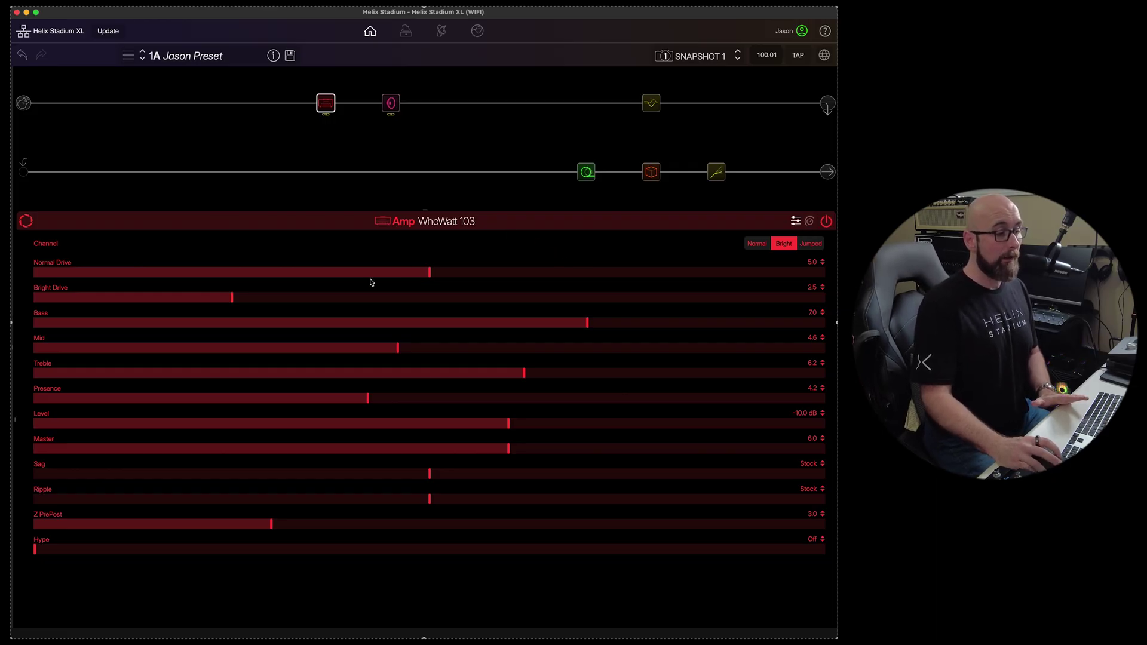
Display the WhoWatt 103 parameters as knobs, and set Normal Drive to 4.7, Level to -10.5 dB and Treble to 5.7.
{"action": "left_click", "coordinate": [809, 222]}
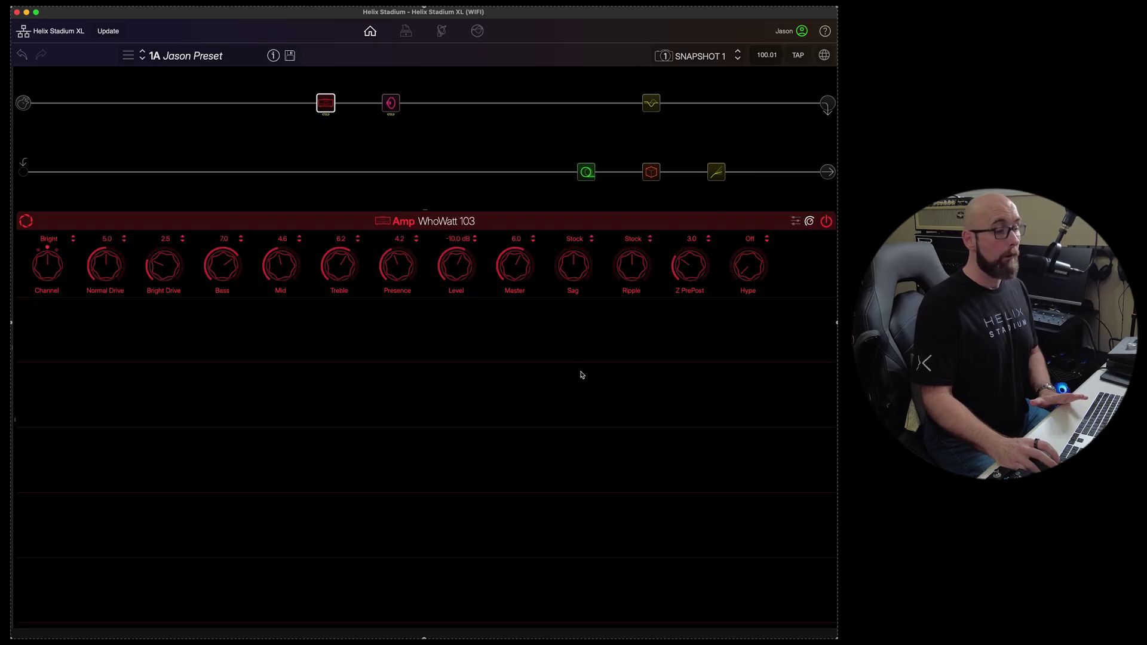
{"action": "left_click_drag", "start_coordinate": [45, 270], "coordinate": [105, 280]}
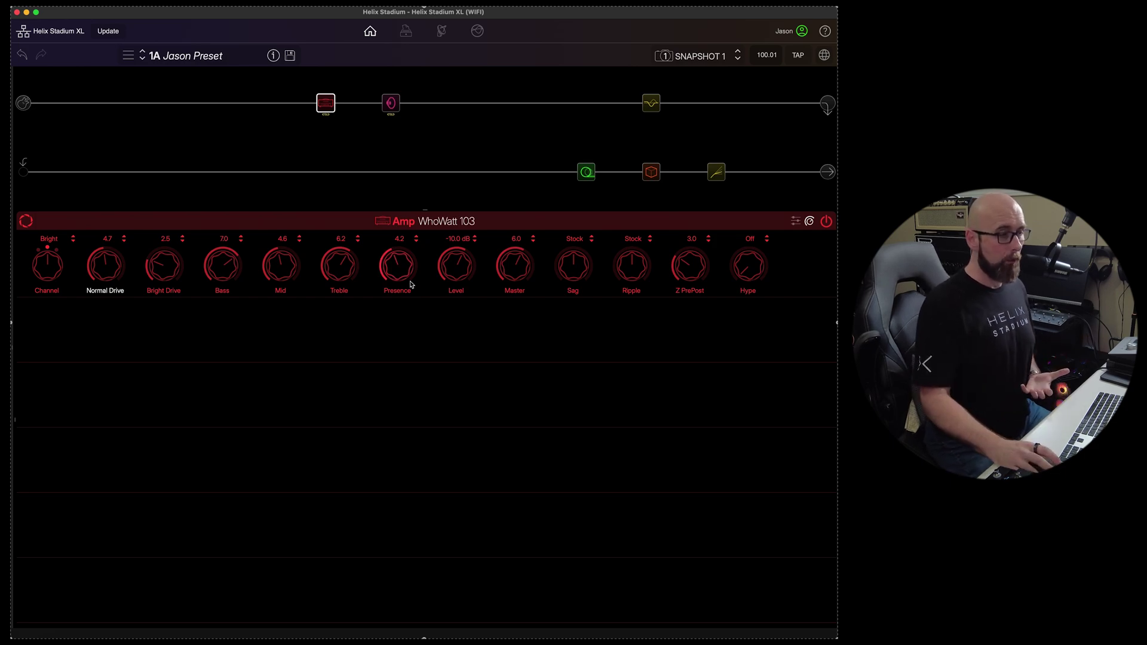
{"action": "left_click_drag", "start_coordinate": [397, 269], "coordinate": [454, 268]}
{"action": "left_click_drag", "start_coordinate": [338, 267], "coordinate": [332, 270]}
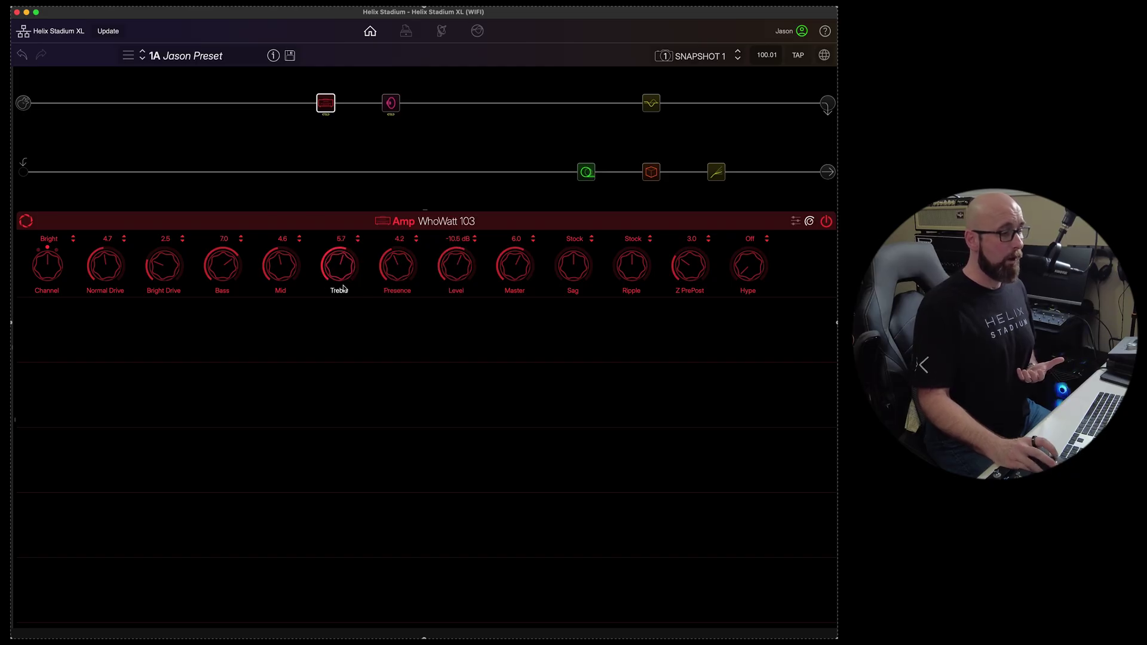
Enlarge the WhoWatt 103 picture view above its row of knobs, and reduce it to about half the editor's height.
{"action": "left_click_drag", "start_coordinate": [431, 214], "coordinate": [438, 525]}
{"action": "left_click", "coordinate": [25, 537]}
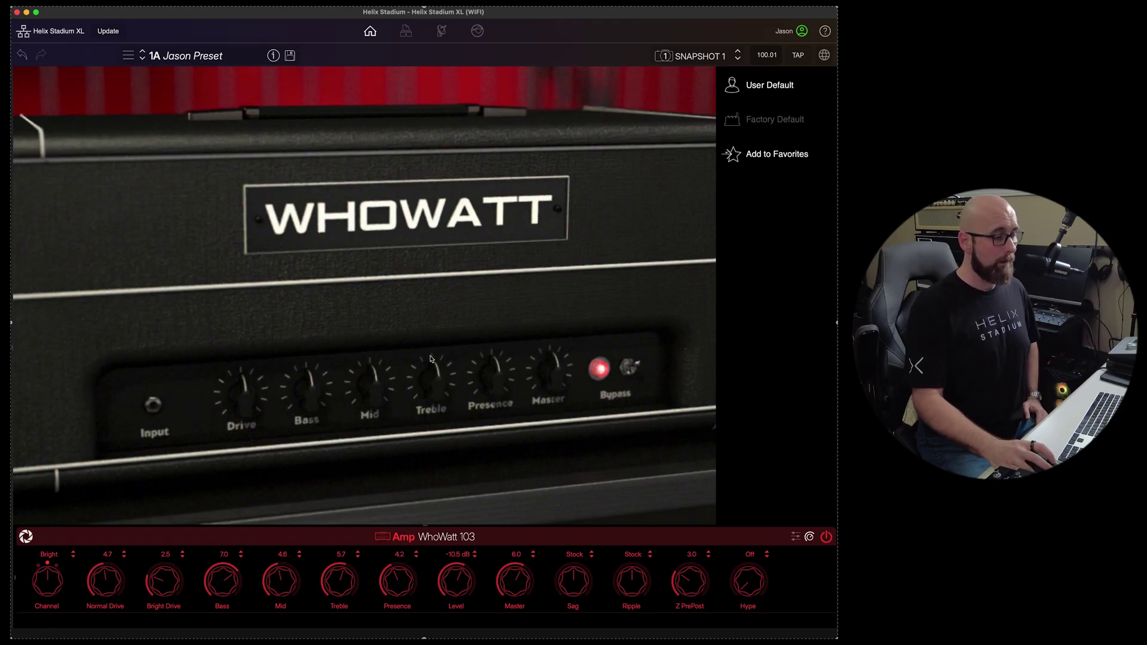
{"action": "left_click_drag", "start_coordinate": [426, 532], "coordinate": [425, 387]}
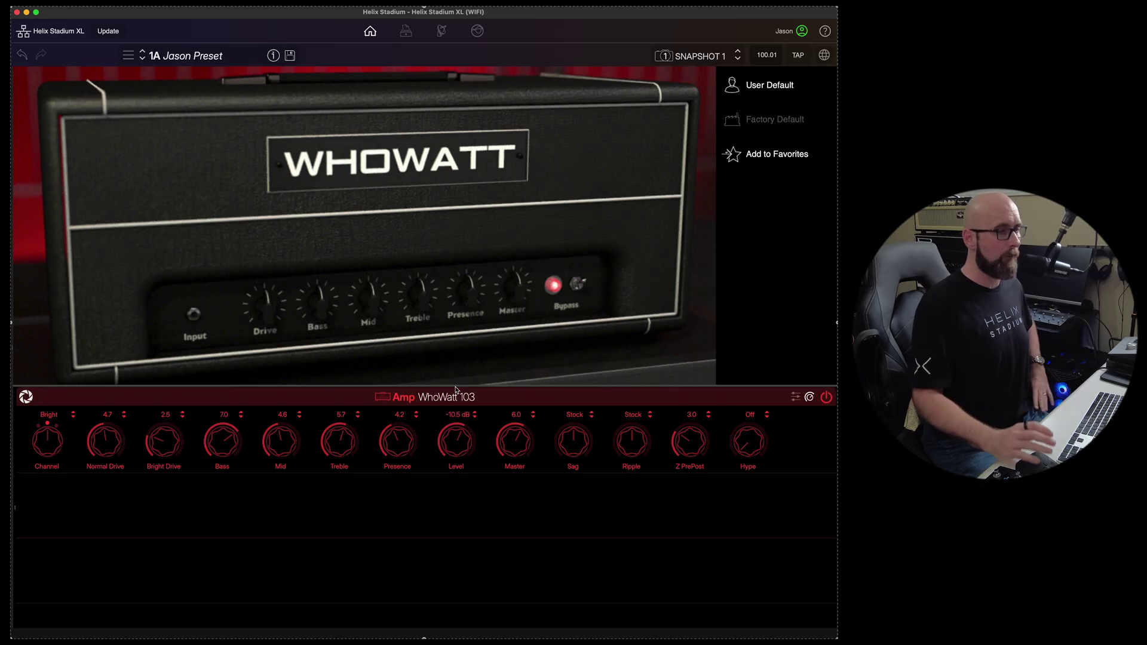
Return to the signal path, and display the amp and cab parameters as sliders instead of knobs.
{"action": "left_click", "coordinate": [382, 274]}
{"action": "left_click", "coordinate": [390, 135]}
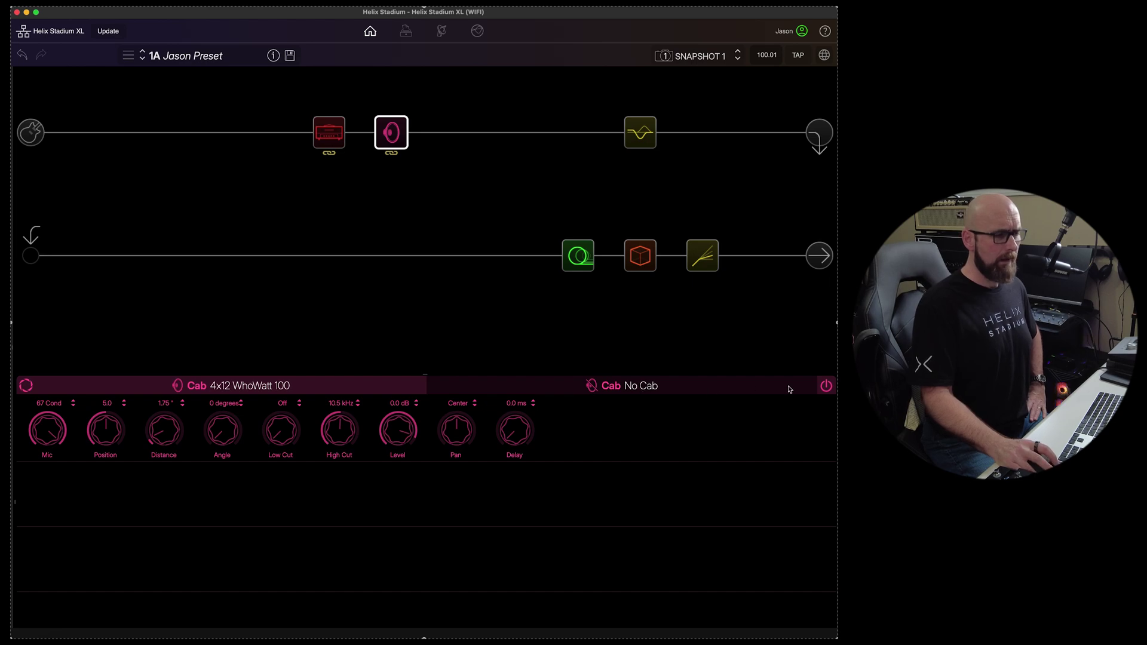
{"action": "key", "text": "Left"}
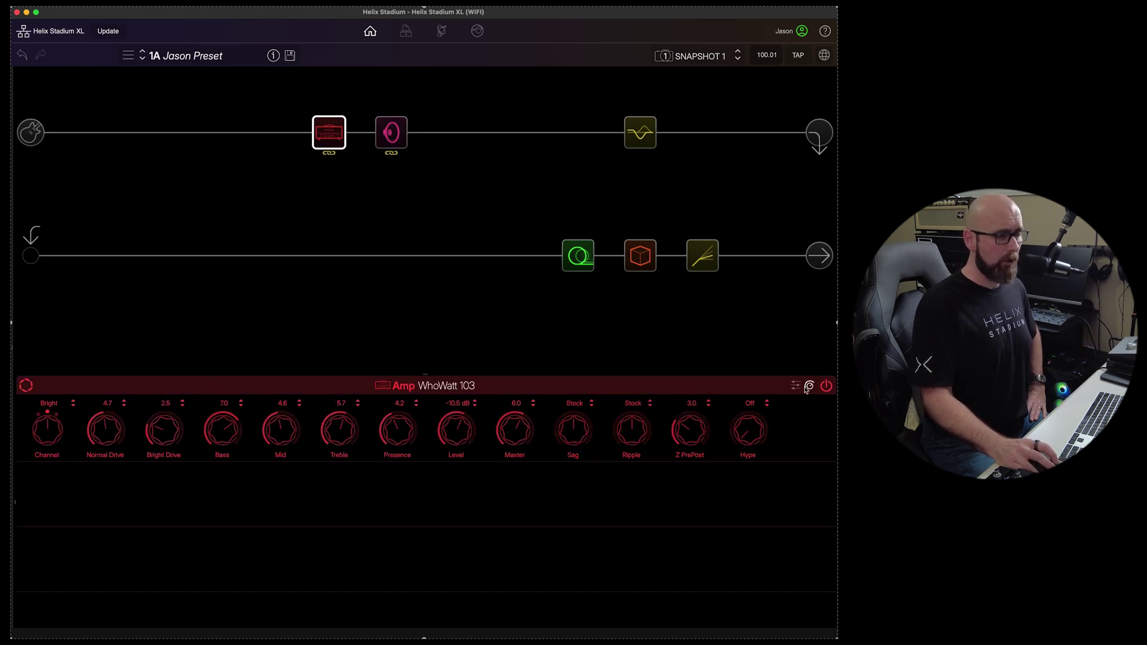
{"action": "left_click", "coordinate": [797, 386]}
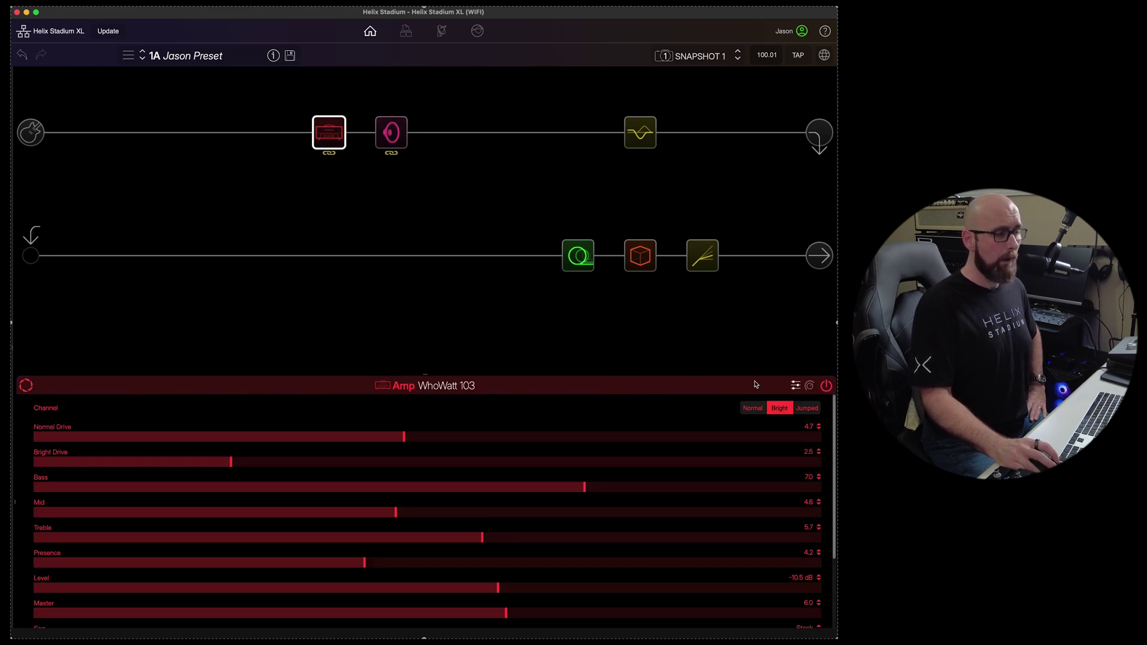
{"action": "left_click", "coordinate": [394, 136]}
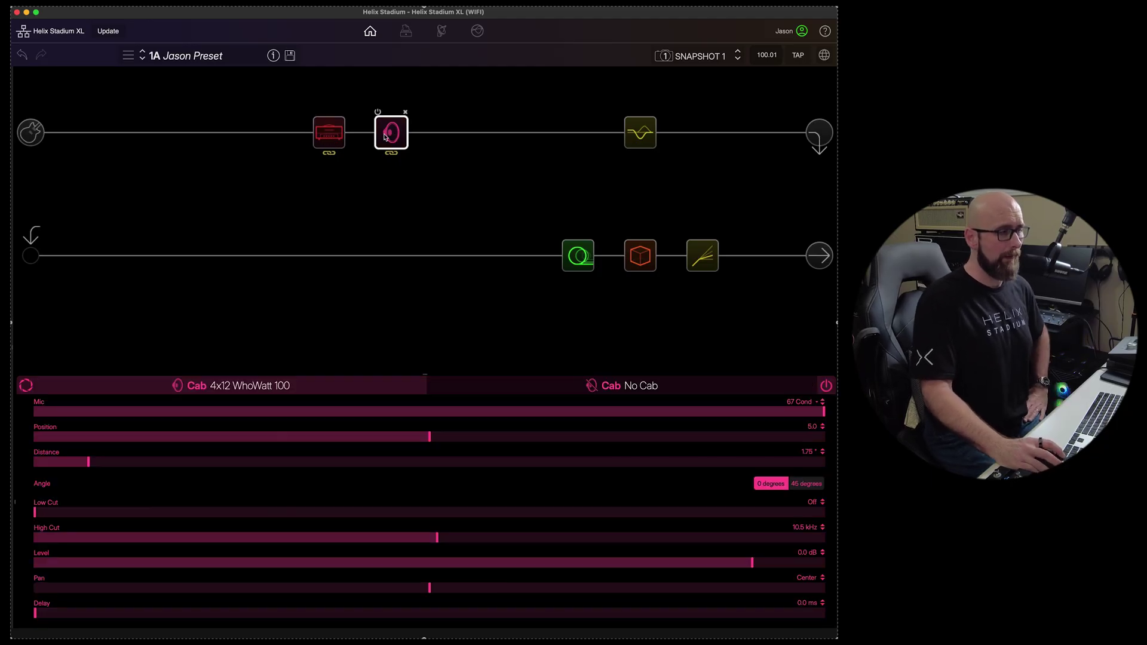
In the 4x12 WhoWatt 100 cab's mic view, set the mic angle to 45 degrees, position to 4.6 and distance to 1.25 inches.
{"action": "left_click", "coordinate": [26, 386]}
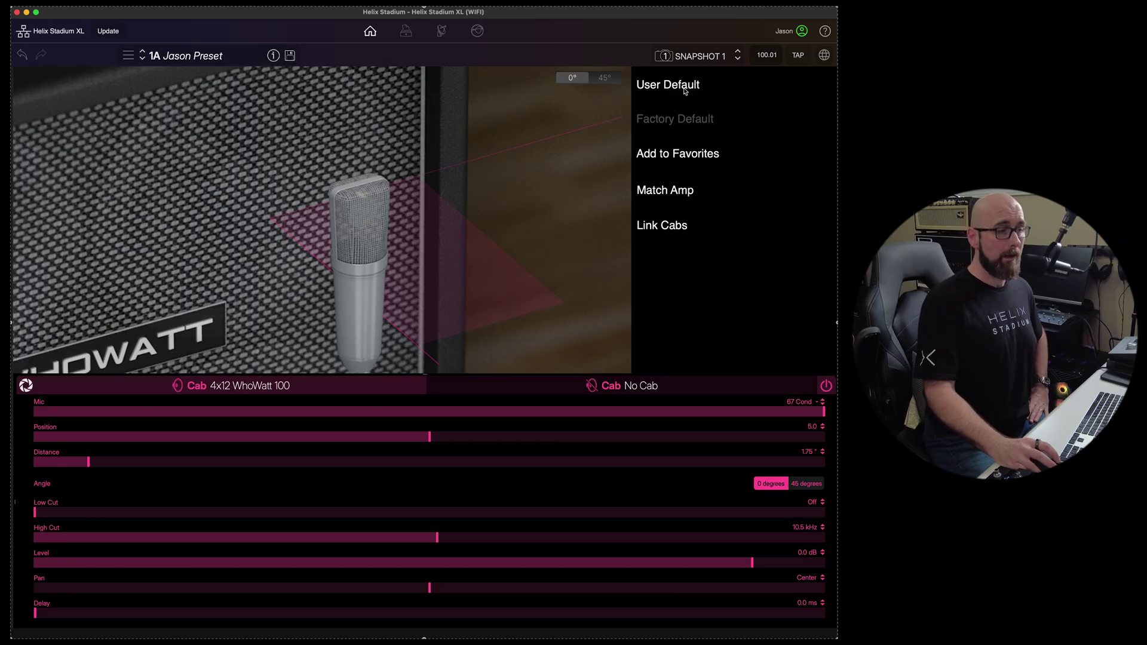
{"action": "left_click", "coordinate": [602, 79]}
{"action": "mouse_move", "coordinate": [368, 227]}
{"action": "left_mouse_down"}
{"action": "mouse_move", "coordinate": [427, 234]}
{"action": "mouse_move", "coordinate": [358, 230]}
{"action": "left_mouse_up"}
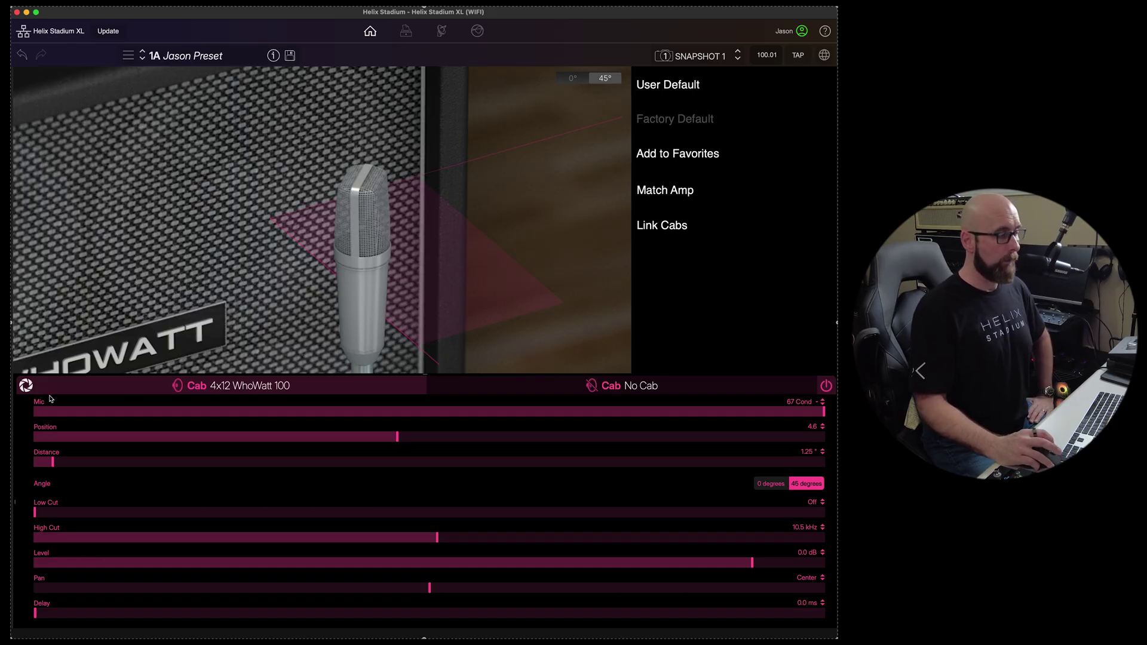
{"action": "left_click", "coordinate": [26, 387]}
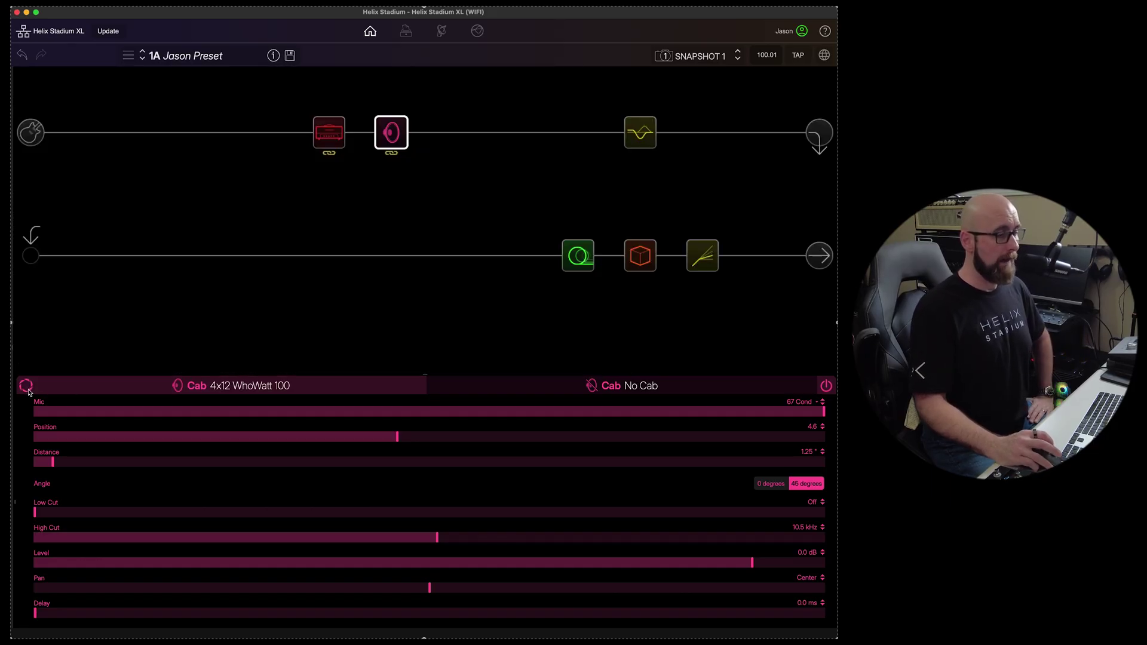
Bypass the 4x12 WhoWatt 100 cab block, and enable it again.
{"action": "right_click", "coordinate": [396, 146]}
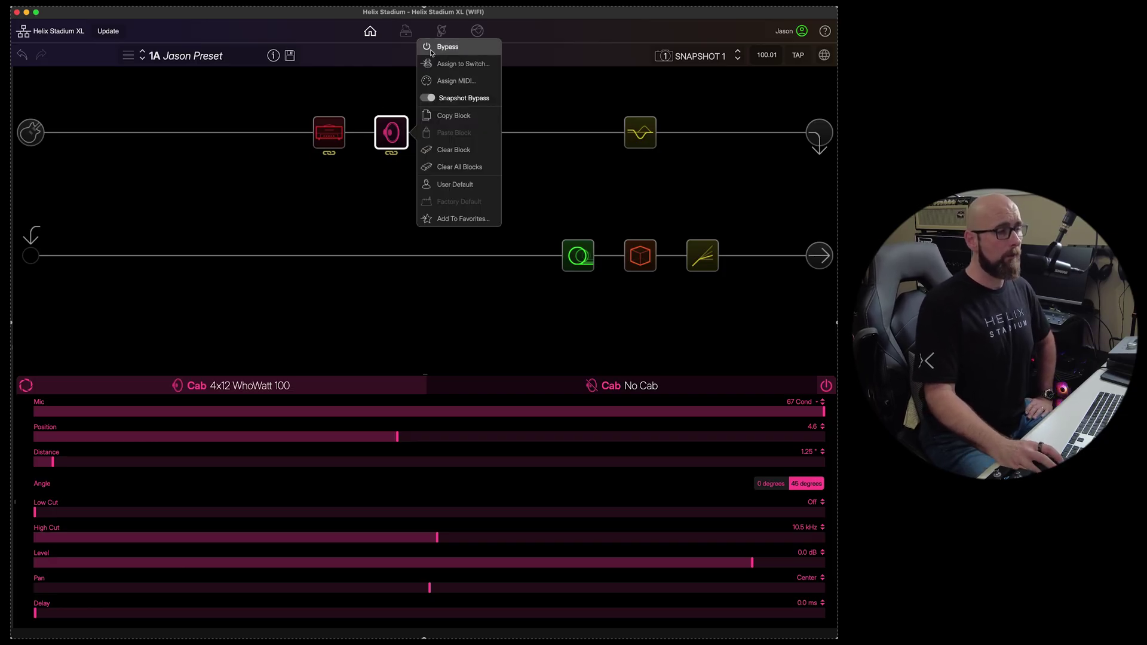
{"action": "left_click", "coordinate": [428, 48]}
{"action": "right_click", "coordinate": [399, 131]}
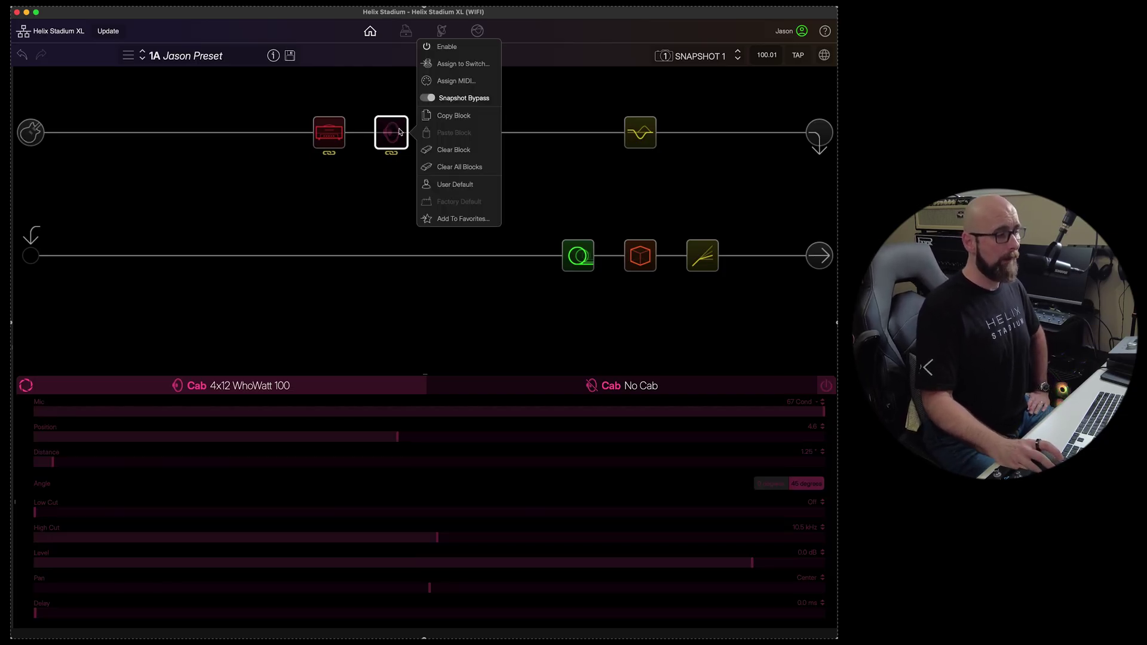
{"action": "left_click", "coordinate": [428, 47]}
Open the cab block's switch assignment, choose Stomp A1 as its controller, and close the assignment.
{"action": "right_click", "coordinate": [398, 123]}
{"action": "left_click", "coordinate": [445, 63]}
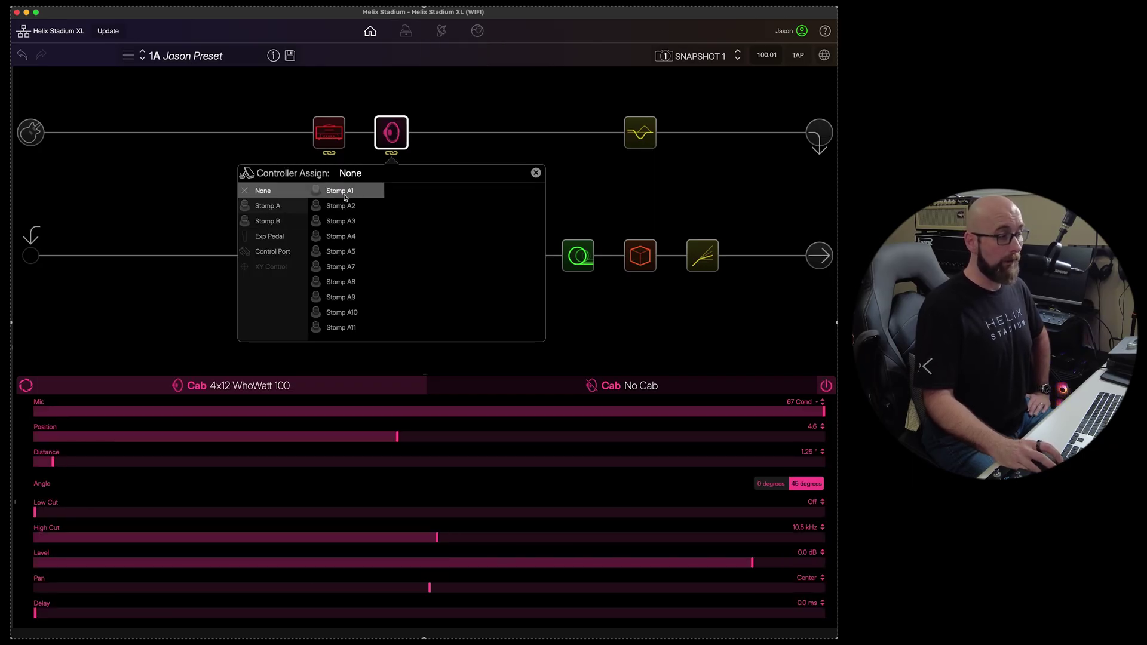
{"action": "left_click", "coordinate": [345, 192]}
{"action": "key", "text": "Escape"}
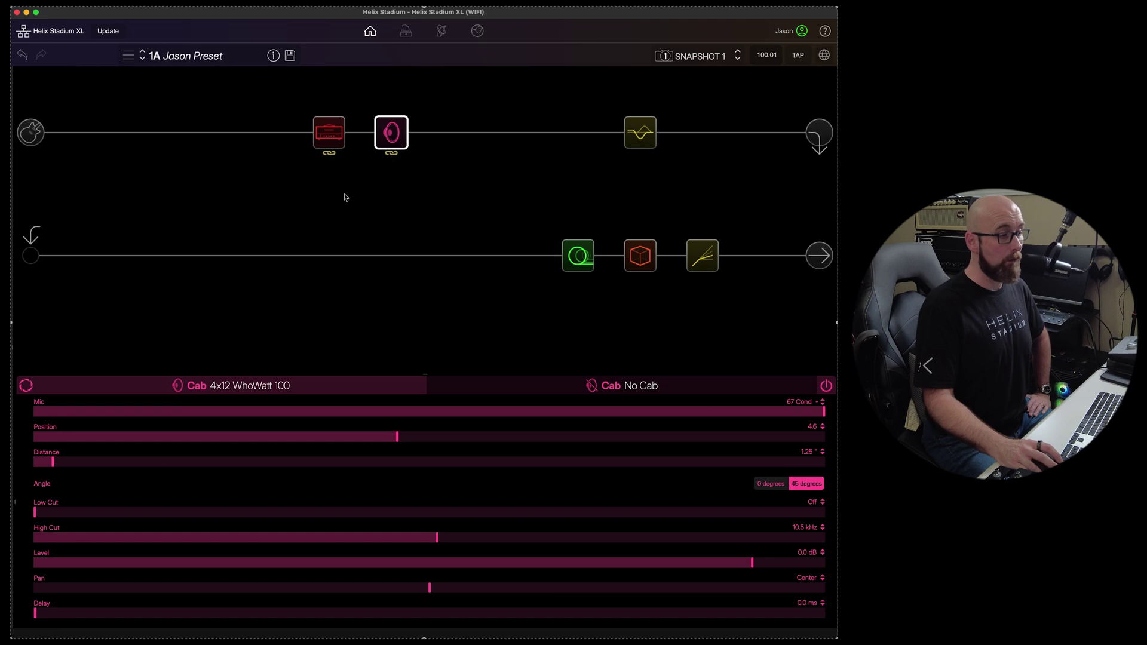
Open the cab block's MIDI assignment, look at the Note type, choose CC, and close the assignment.
{"action": "right_click", "coordinate": [390, 132]}
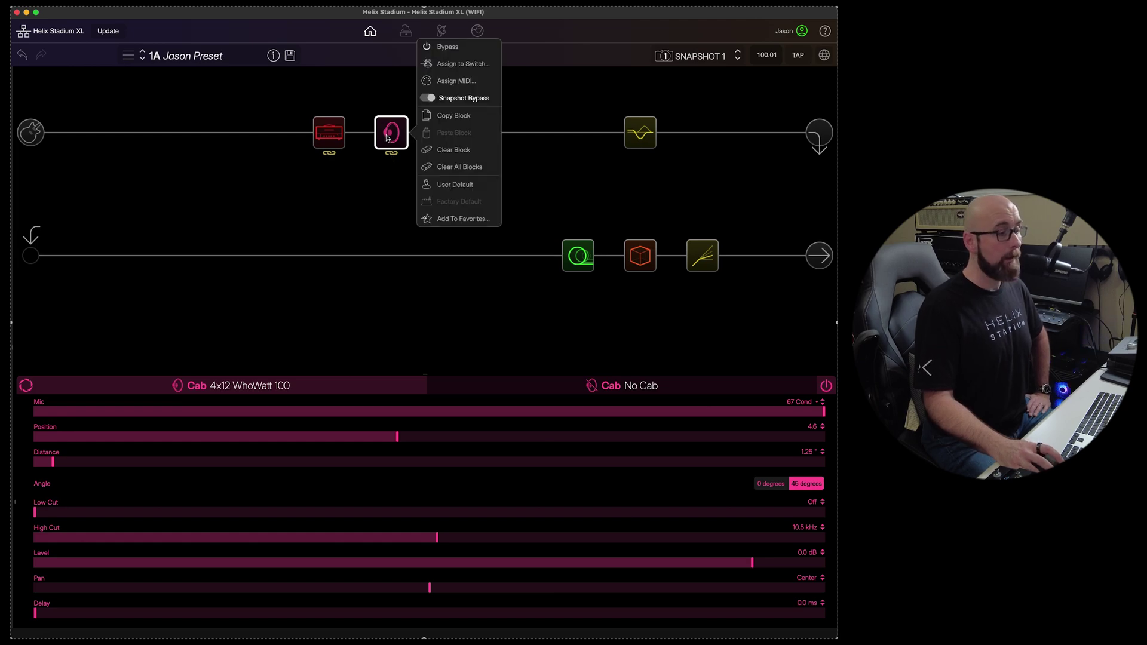
{"action": "left_click", "coordinate": [457, 81]}
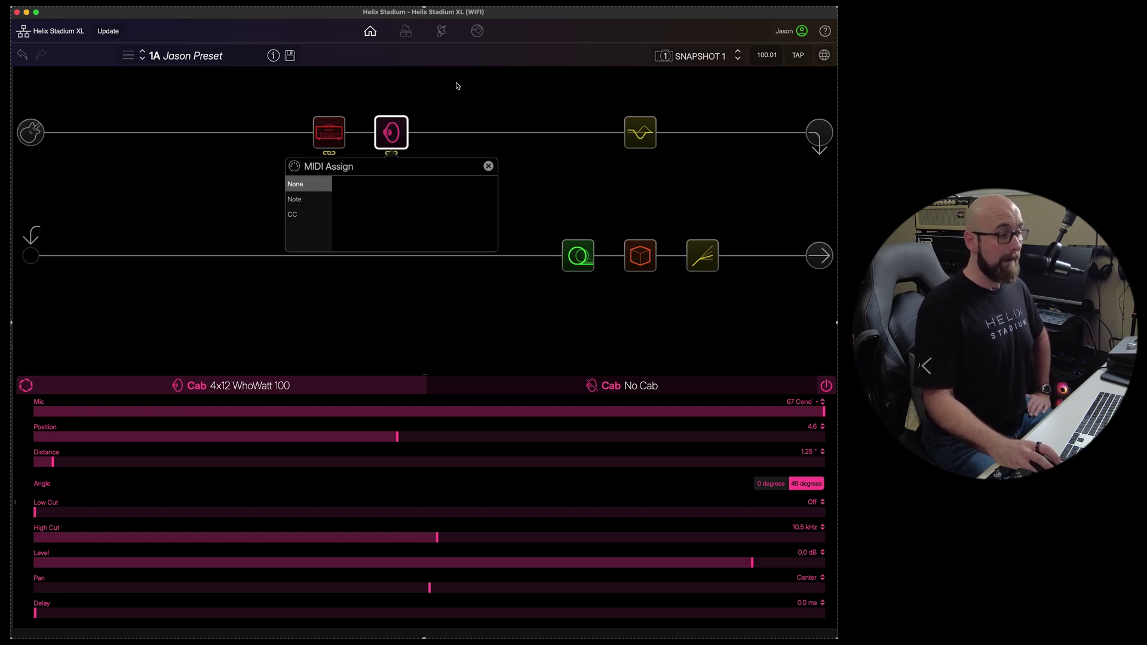
{"action": "left_click", "coordinate": [305, 201]}
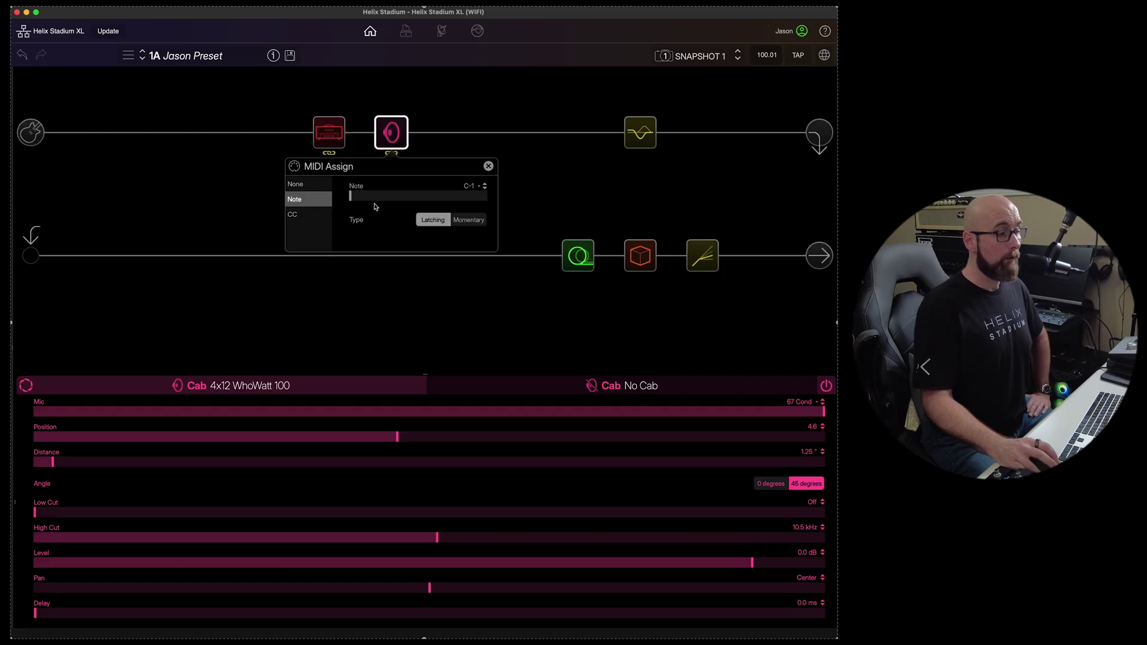
{"action": "left_click", "coordinate": [303, 221]}
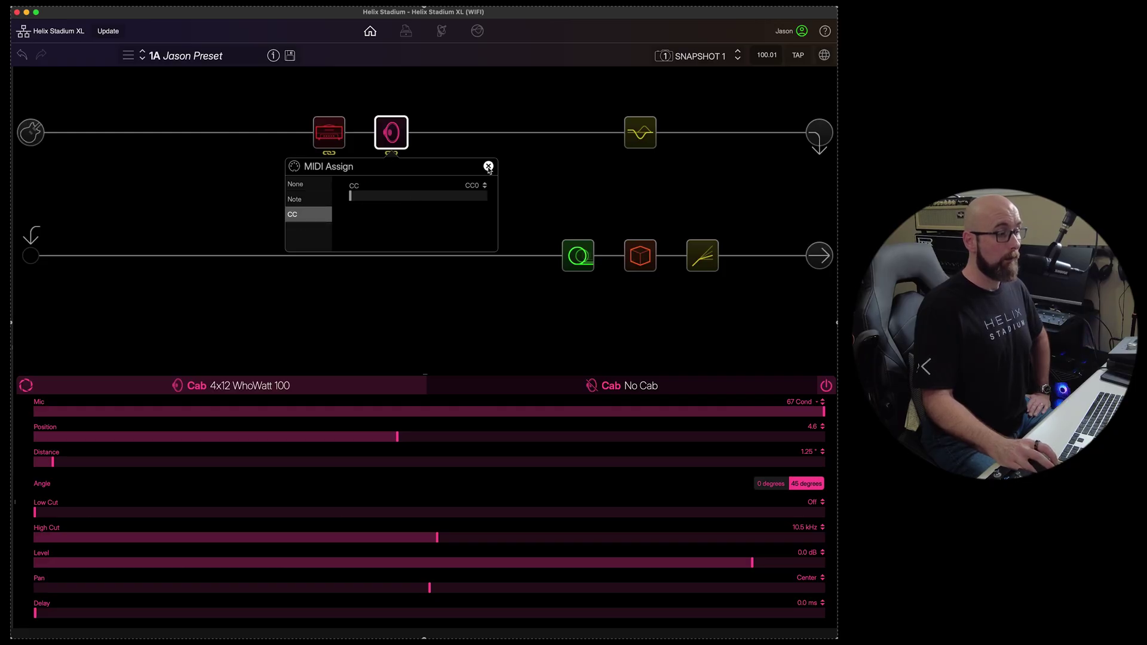
{"action": "left_click", "coordinate": [488, 167]}
Toggle Snapshot Bypass off and back on for the cab block.
{"action": "right_click", "coordinate": [401, 145]}
{"action": "left_click", "coordinate": [428, 99]}
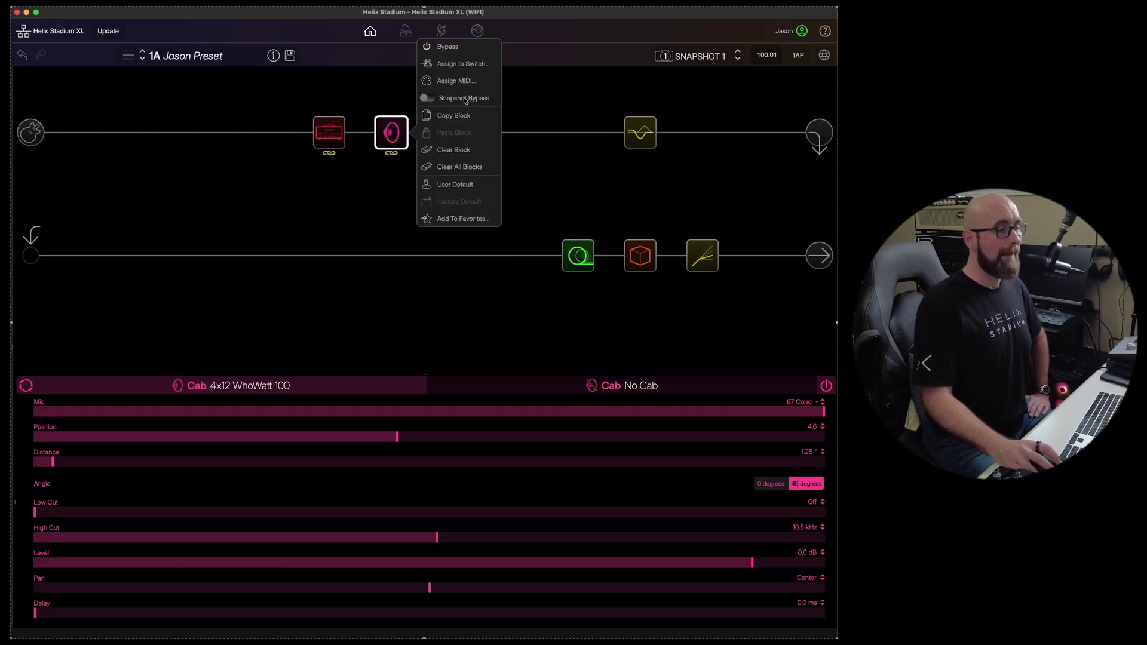
{"action": "left_click", "coordinate": [428, 98]}
{"action": "left_click", "coordinate": [427, 99]}
{"action": "left_click", "coordinate": [430, 99]}
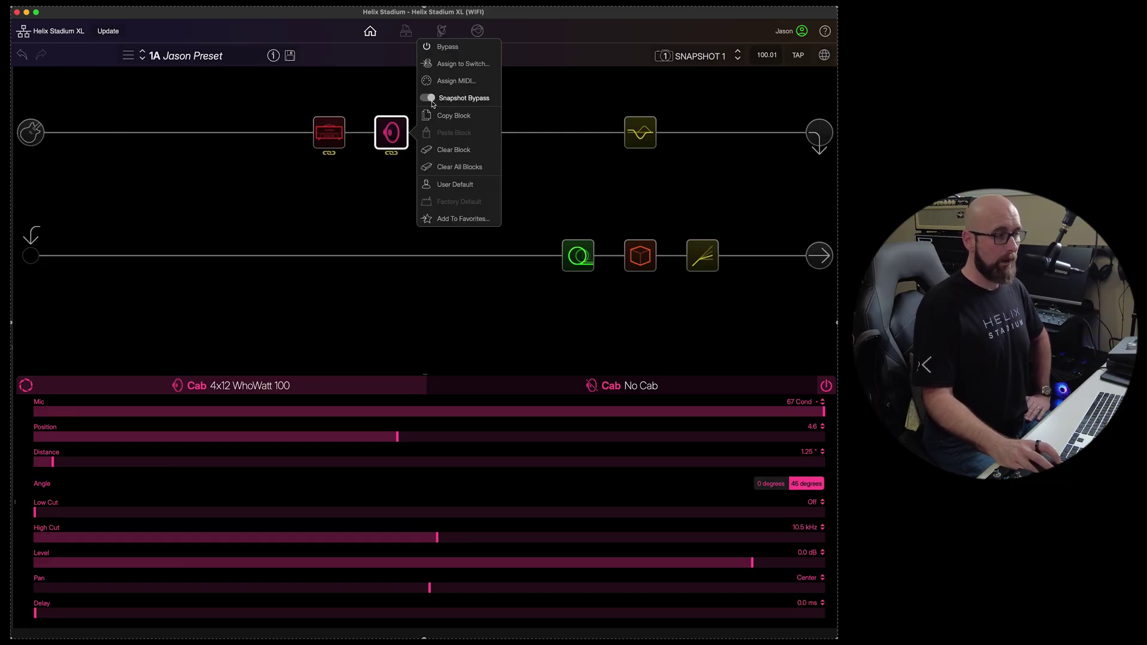
Copy the 4x12 WhoWatt 100 cab block and paste it into the empty position right after it.
{"action": "left_click", "coordinate": [439, 117]}
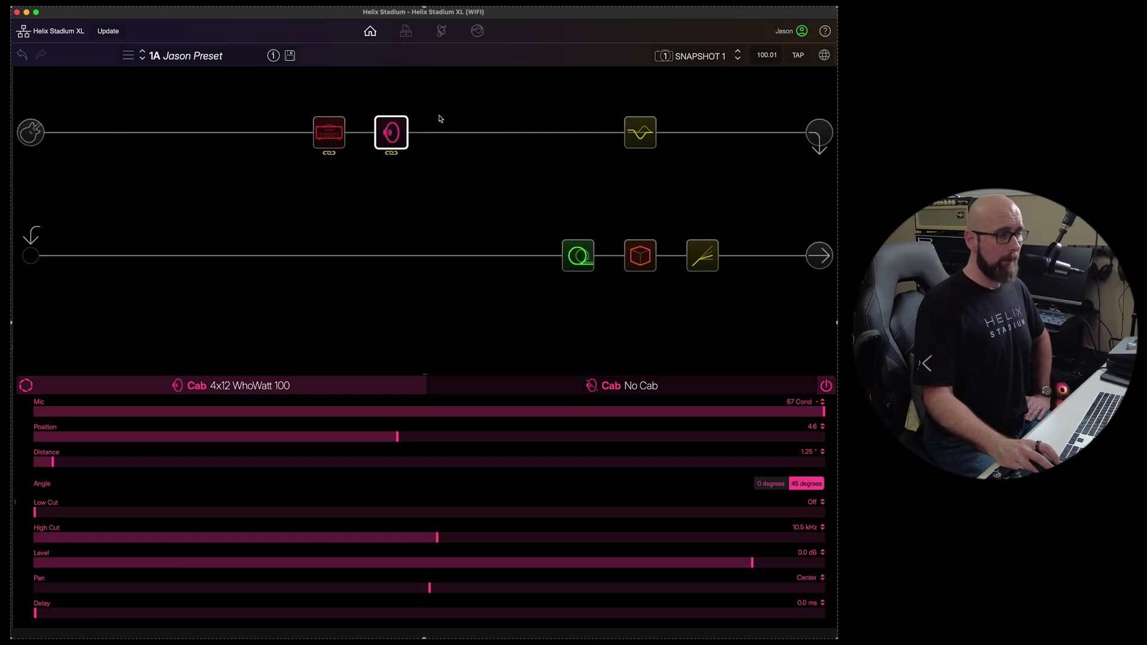
{"action": "right_click", "coordinate": [455, 139]}
{"action": "left_click", "coordinate": [454, 136]}
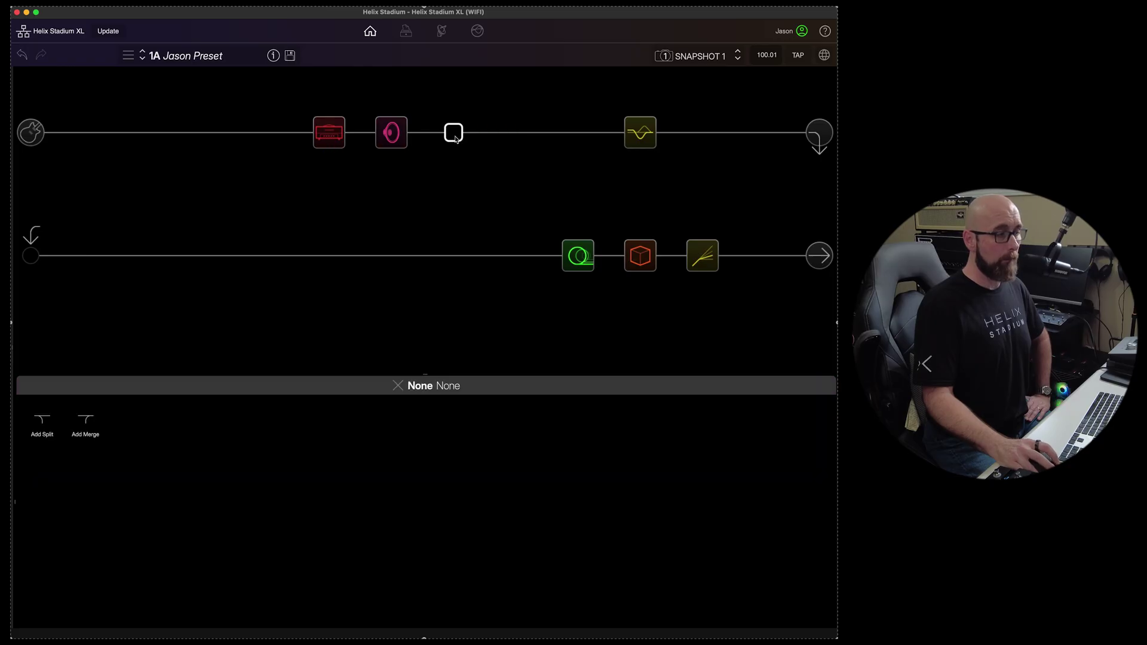
{"action": "right_click", "coordinate": [456, 139]}
{"action": "left_click", "coordinate": [502, 142]}
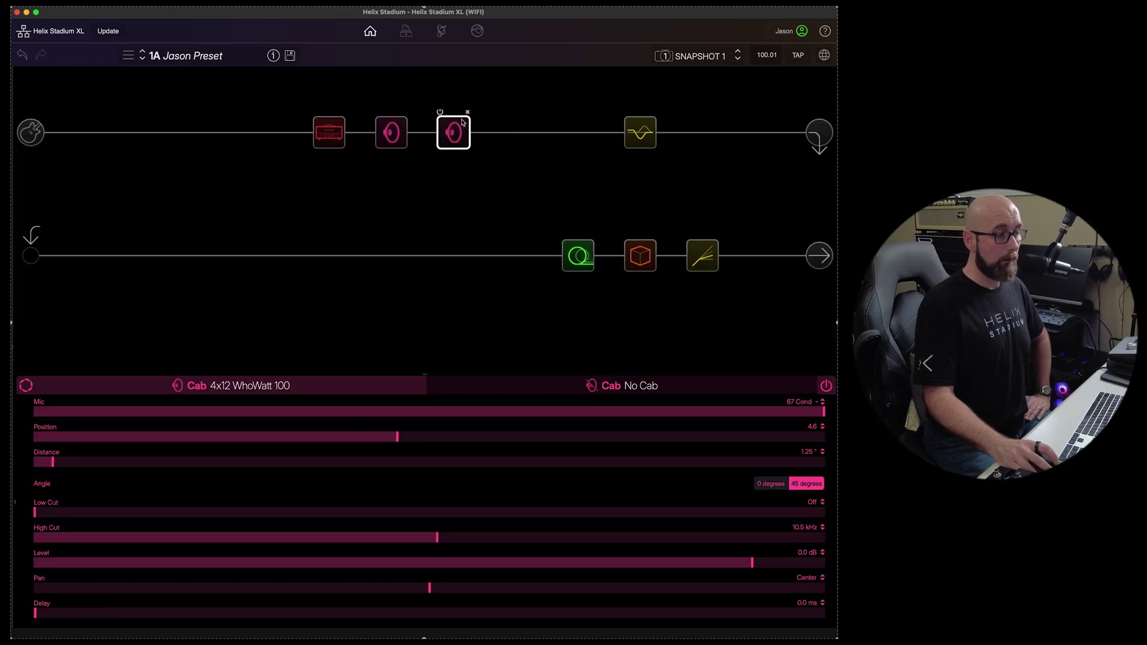
Reset the 4x12 WhoWatt 100 cab's Mic, Position and Distance parameters to their defaults.
{"action": "right_click", "coordinate": [391, 132]}
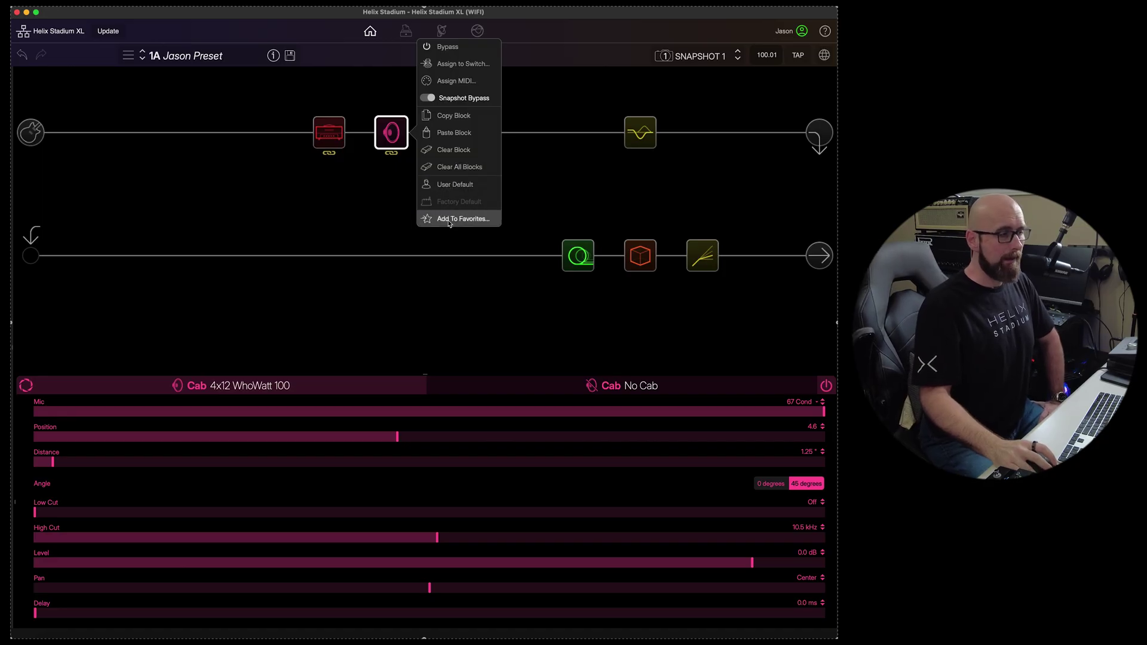
{"action": "left_click", "coordinate": [398, 221]}
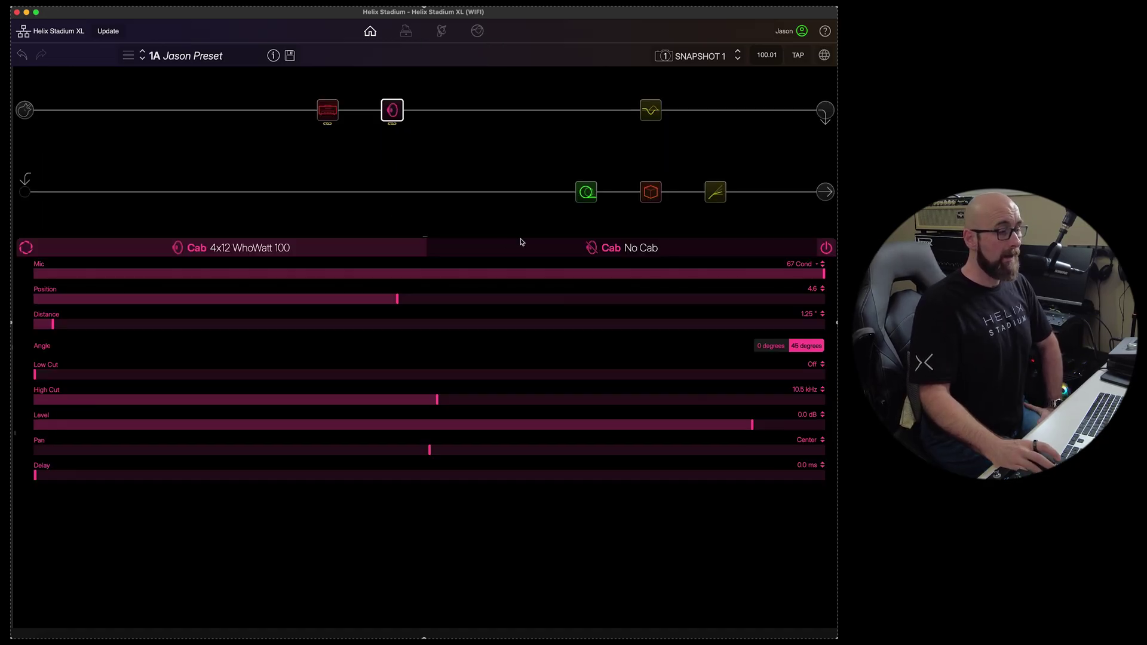
{"action": "right_click", "coordinate": [193, 278]}
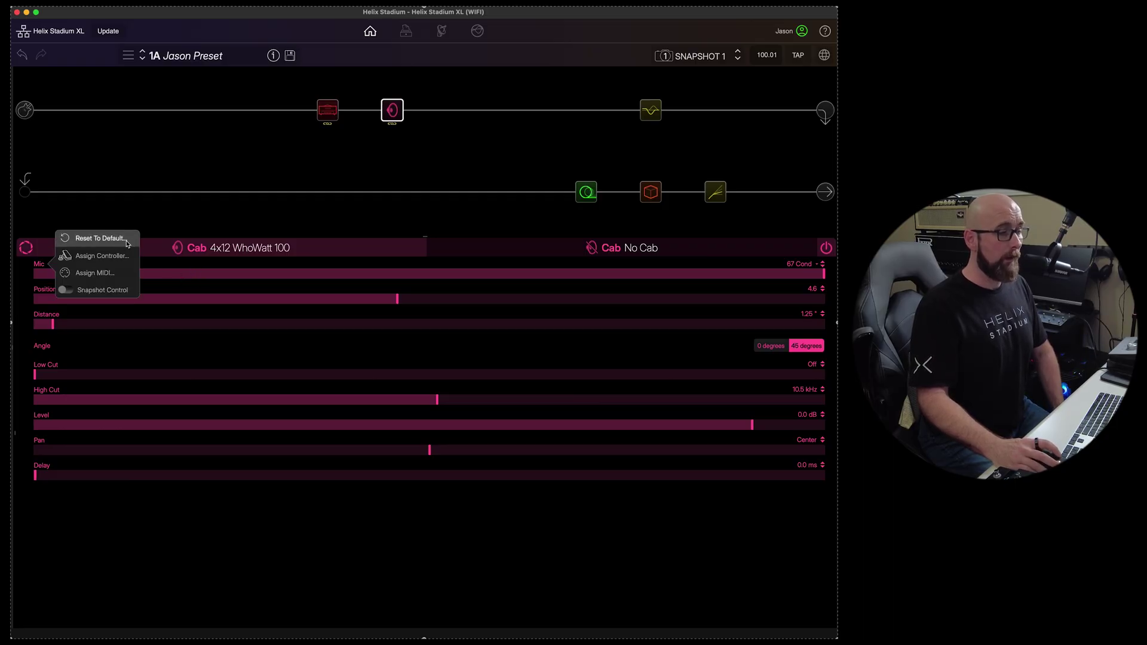
{"action": "left_click", "coordinate": [99, 239]}
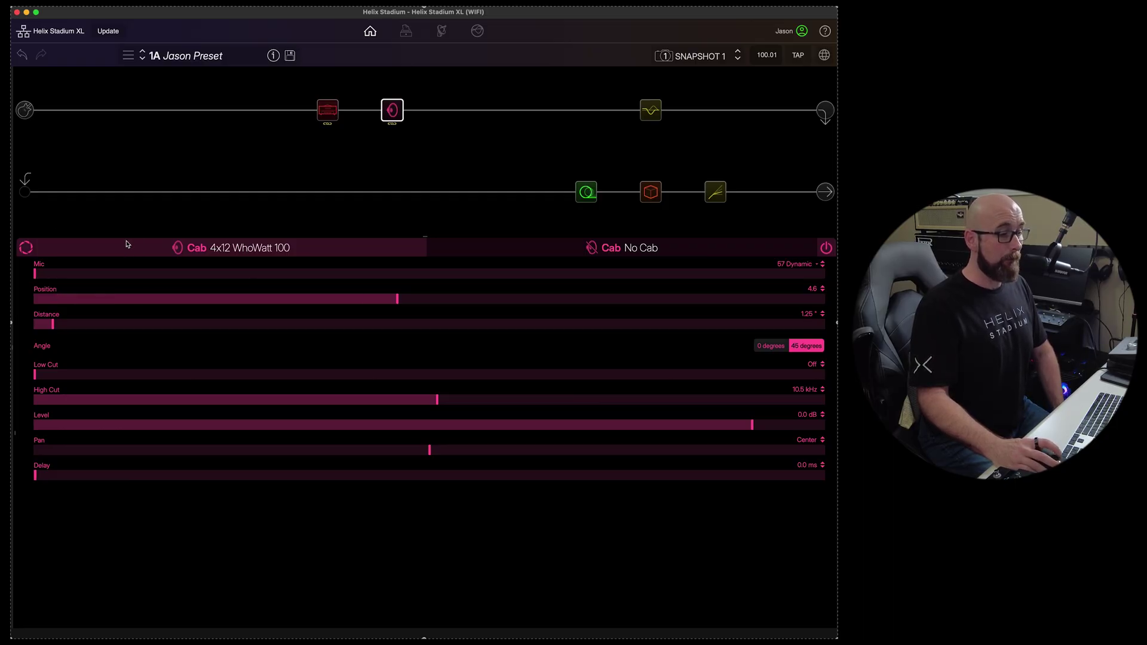
{"action": "right_click", "coordinate": [132, 291]}
{"action": "left_click", "coordinate": [133, 265]}
{"action": "right_click", "coordinate": [134, 323]}
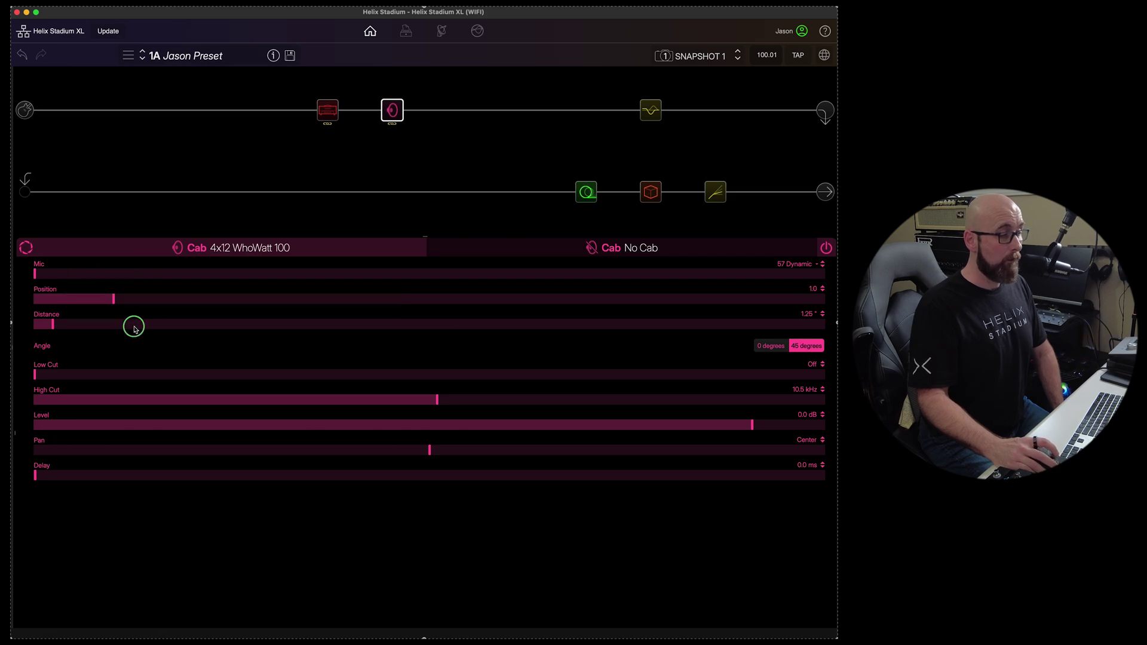
{"action": "left_click", "coordinate": [136, 295]}
Reset the cab's Low Cut and High Cut parameters to their defaults.
{"action": "right_click", "coordinate": [174, 370]}
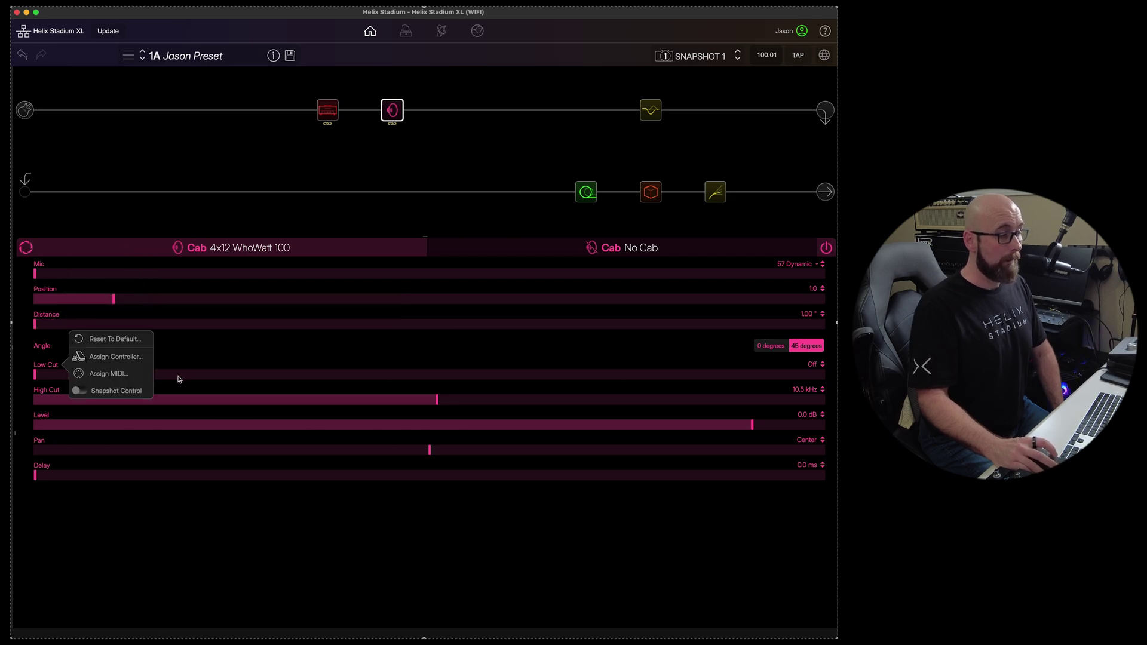
{"action": "left_click", "coordinate": [137, 339]}
{"action": "right_click", "coordinate": [279, 400]}
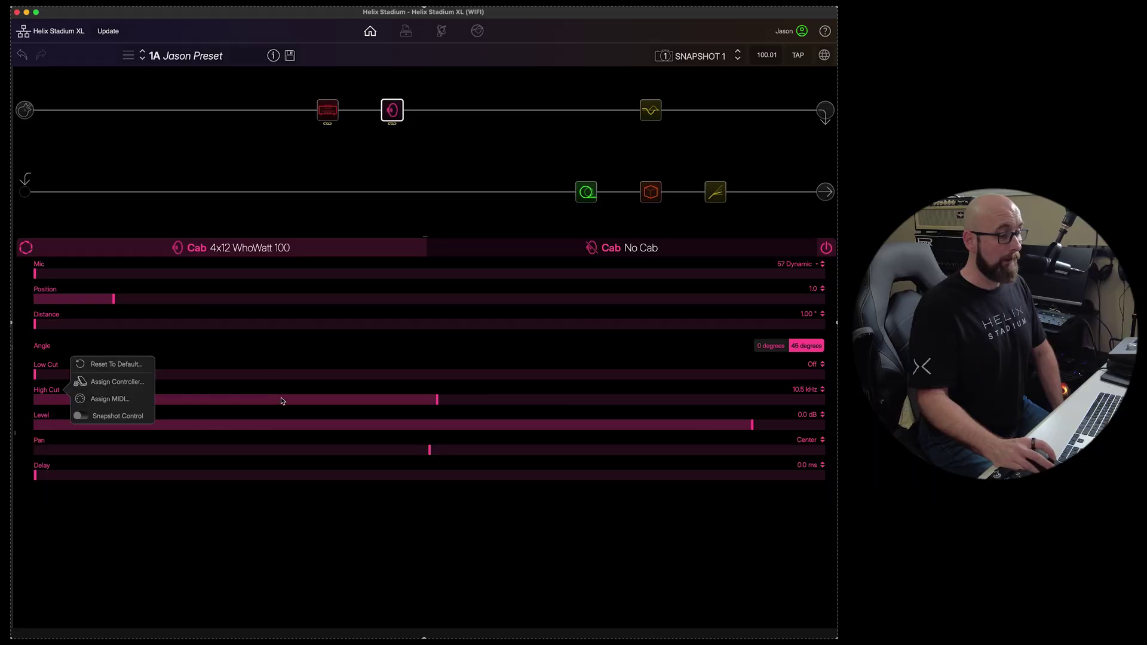
{"action": "left_click", "coordinate": [122, 368]}
Look at the controller assignment and MIDI assignment options of the cab's parameters, and close them without assigning anything.
{"action": "right_click", "coordinate": [67, 281]}
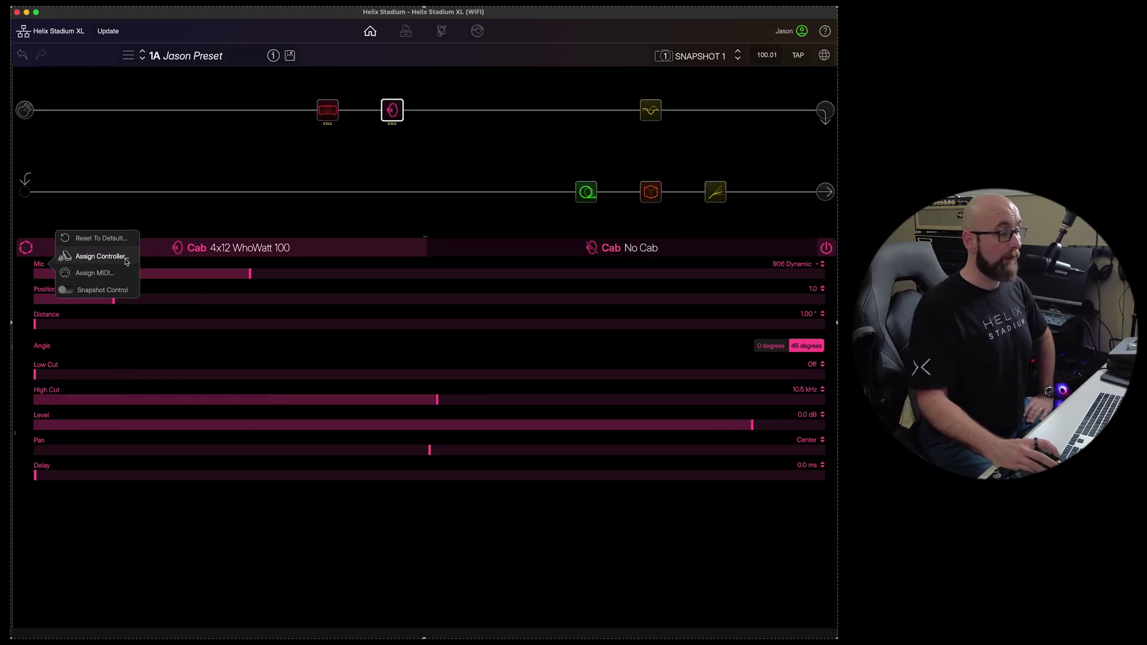
{"action": "left_click", "coordinate": [104, 256]}
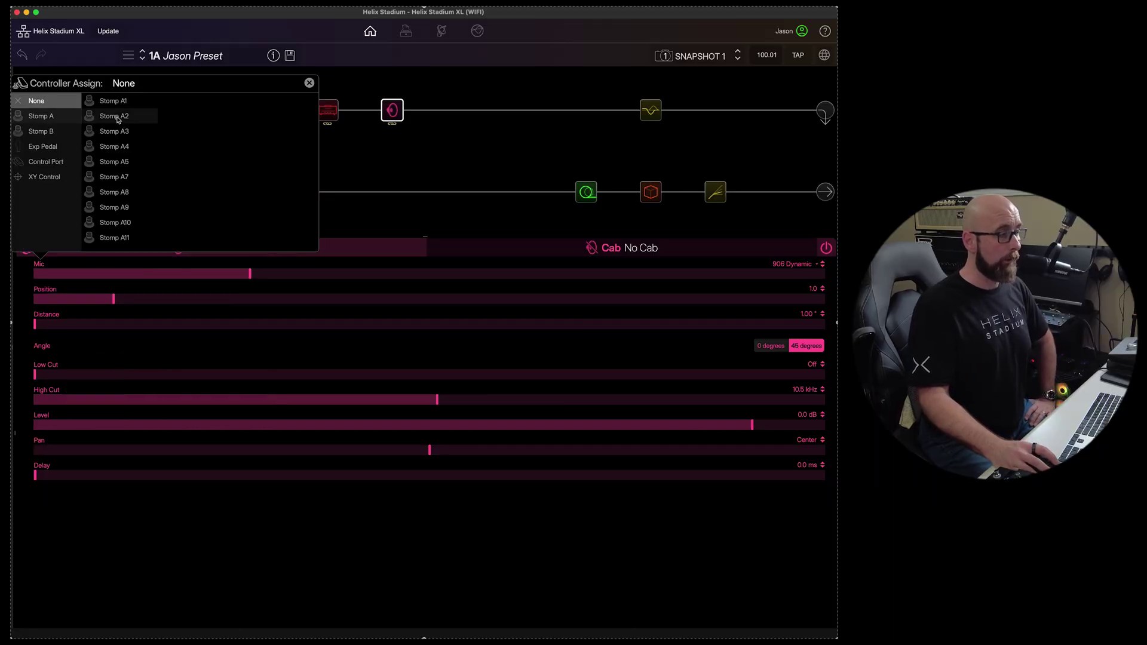
{"action": "right_click", "coordinate": [62, 266]}
{"action": "left_click", "coordinate": [102, 279]}
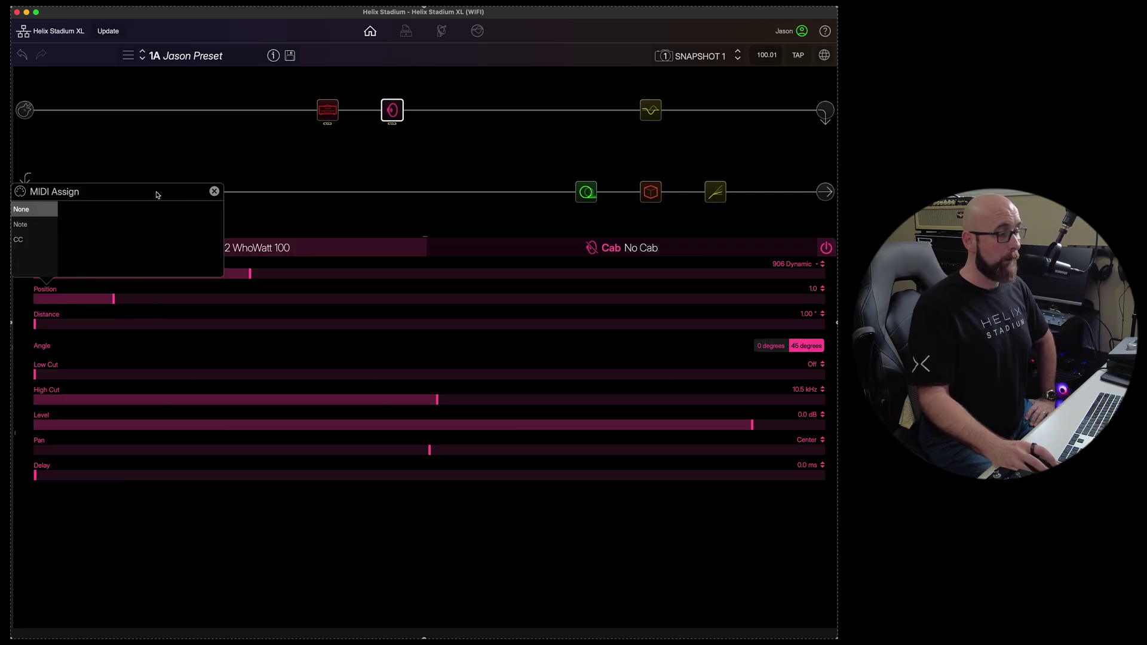
{"action": "left_click", "coordinate": [214, 191]}
Enable Snapshot Control for the cab's Position parameter, toggling it off and on along the way.
{"action": "right_click", "coordinate": [88, 305]}
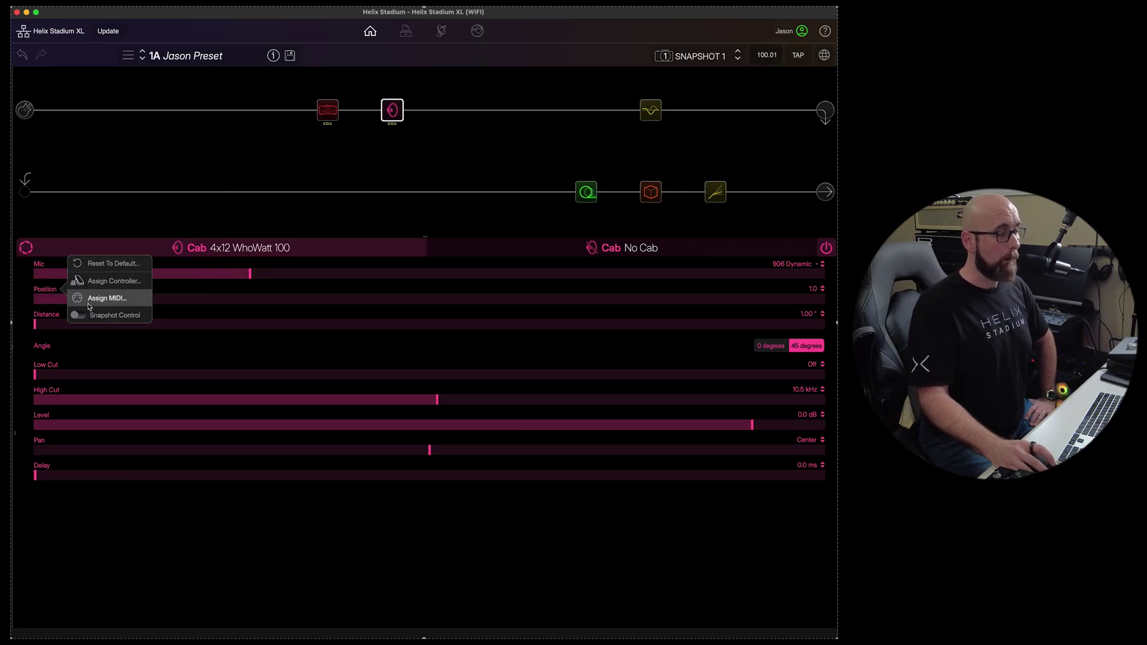
{"action": "left_click", "coordinate": [80, 317]}
{"action": "left_click", "coordinate": [81, 317]}
{"action": "left_click", "coordinate": [82, 317]}
{"action": "left_click", "coordinate": [79, 316]}
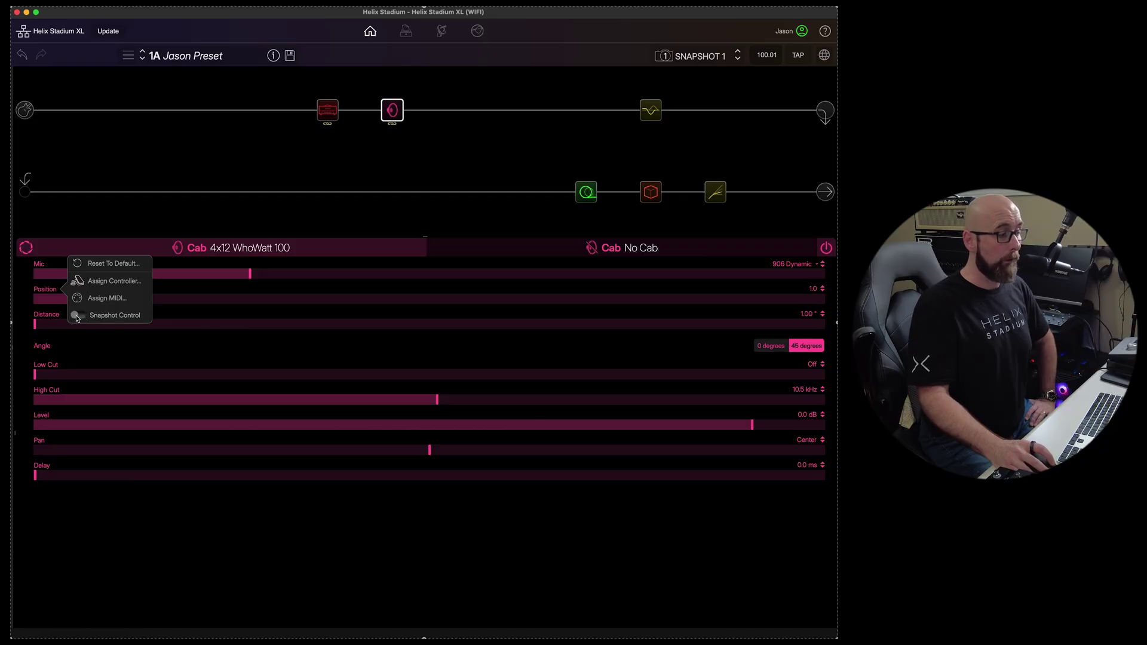
{"action": "left_click", "coordinate": [83, 317]}
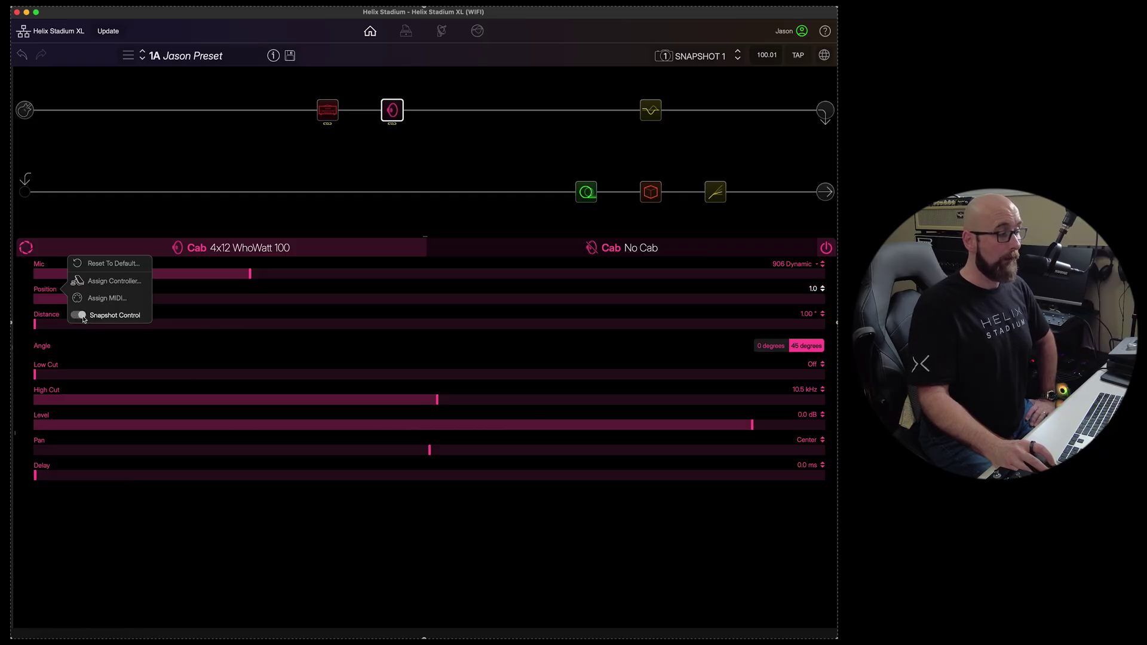
{"action": "left_click", "coordinate": [110, 344]}
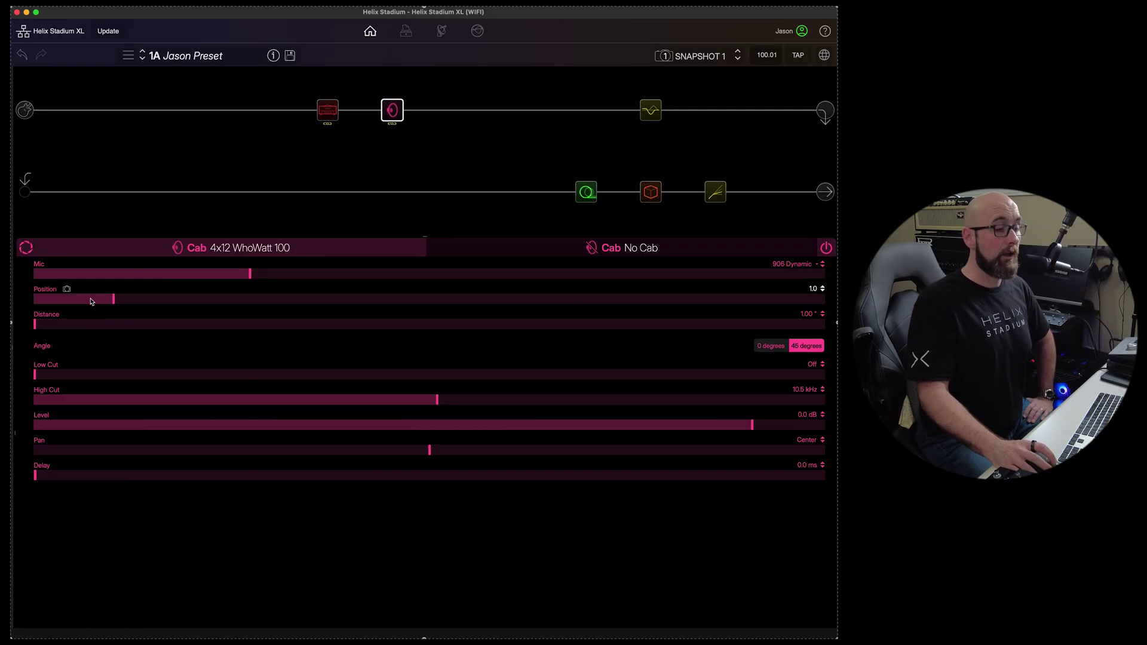
Set the cab's Position to 0.4 in Snapshot 1, and give it a higher value in Snapshot 2.
{"action": "left_click_drag", "start_coordinate": [90, 300], "coordinate": [66, 300]}
{"action": "left_click", "coordinate": [696, 55]}
{"action": "left_click", "coordinate": [696, 97]}
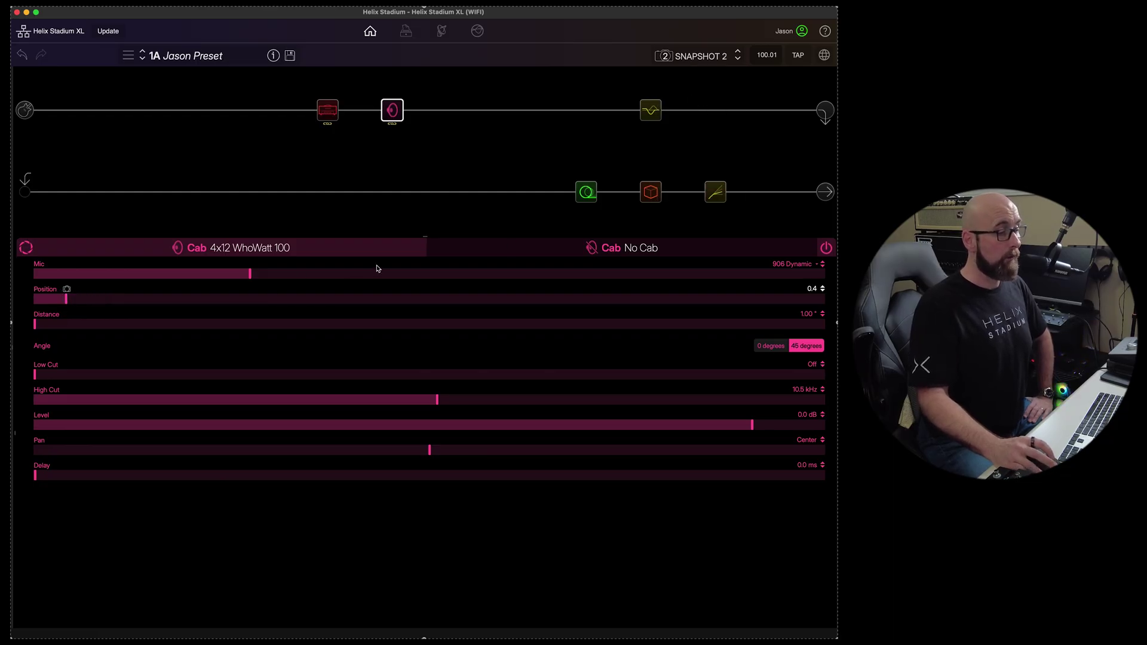
{"action": "left_click", "coordinate": [264, 299]}
{"action": "left_click_drag", "start_coordinate": [265, 299], "coordinate": [288, 299]}
Recall Snapshot 1 and return to Snapshot 2 to compare the cab's Position values.
{"action": "left_click", "coordinate": [688, 60]}
{"action": "left_click", "coordinate": [695, 81]}
{"action": "left_click", "coordinate": [699, 57]}
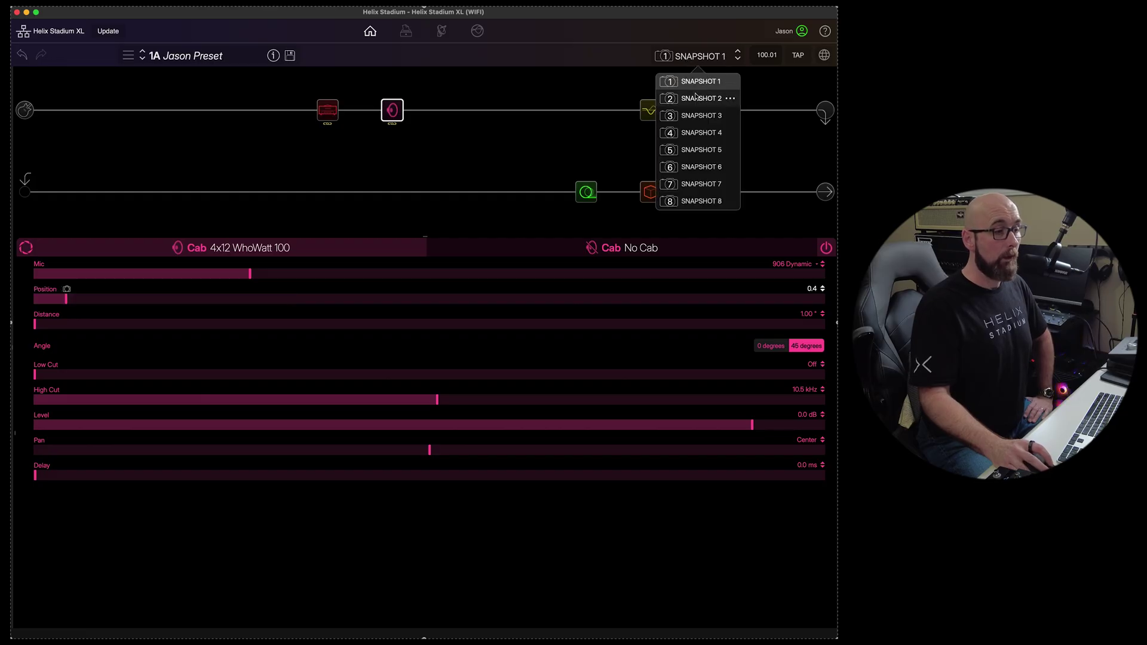
{"action": "left_click", "coordinate": [696, 98]}
Enable Snapshot Control for the WhoWatt 103 amp's Normal Drive and Bright Drive parameters.
{"action": "left_click", "coordinate": [319, 114]}
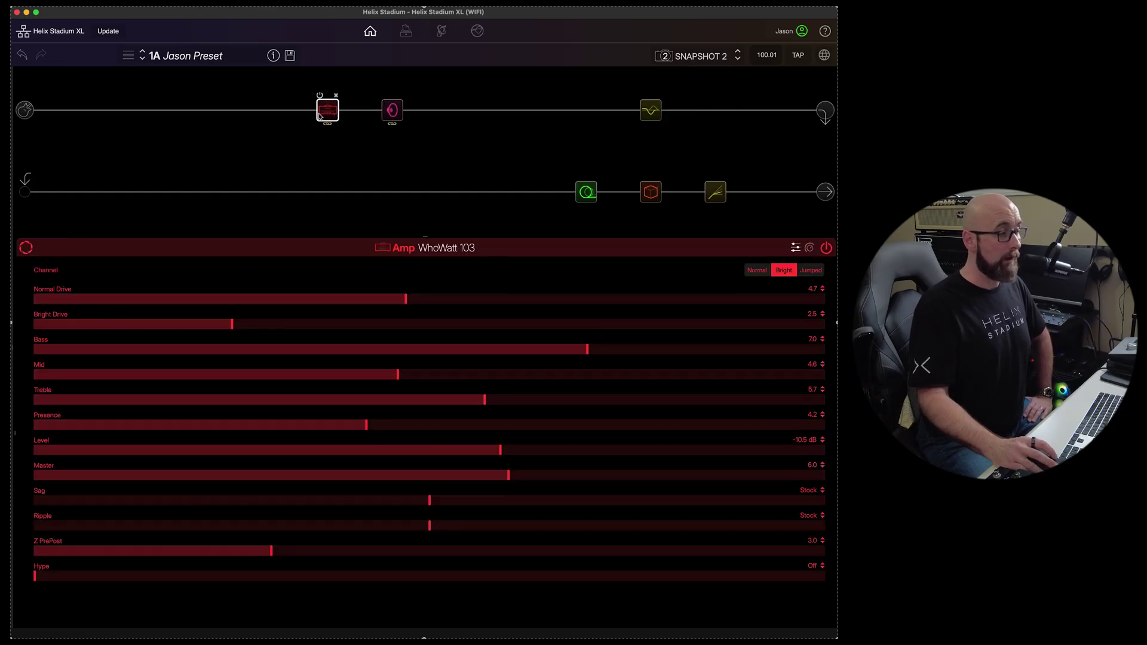
{"action": "right_click", "coordinate": [324, 301]}
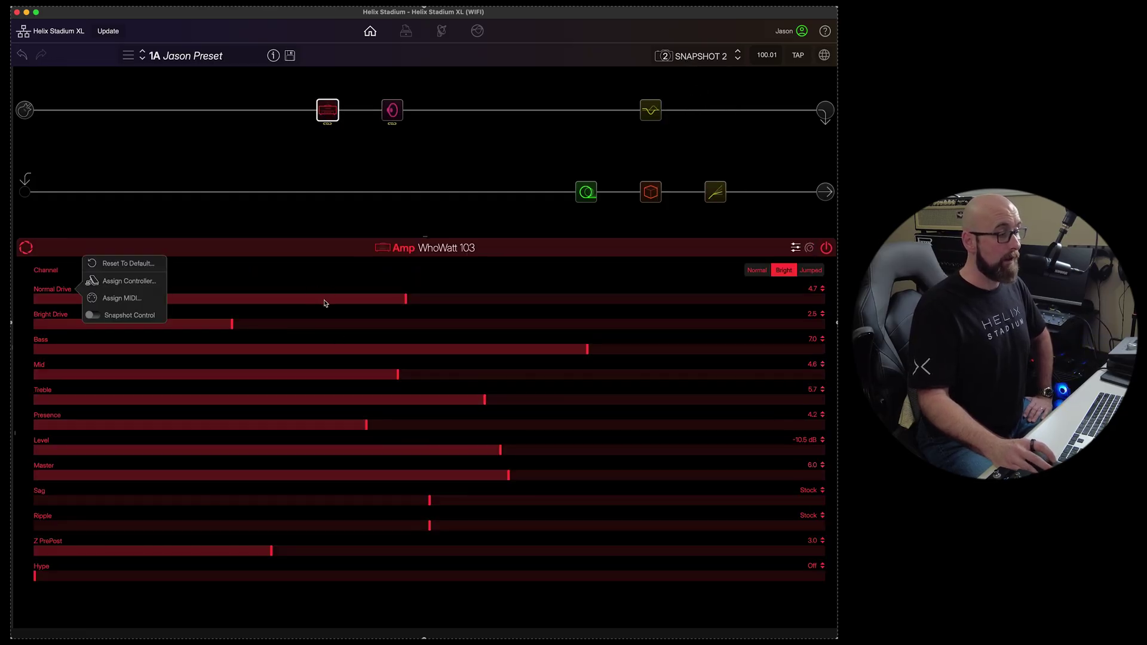
{"action": "left_click", "coordinate": [129, 313]}
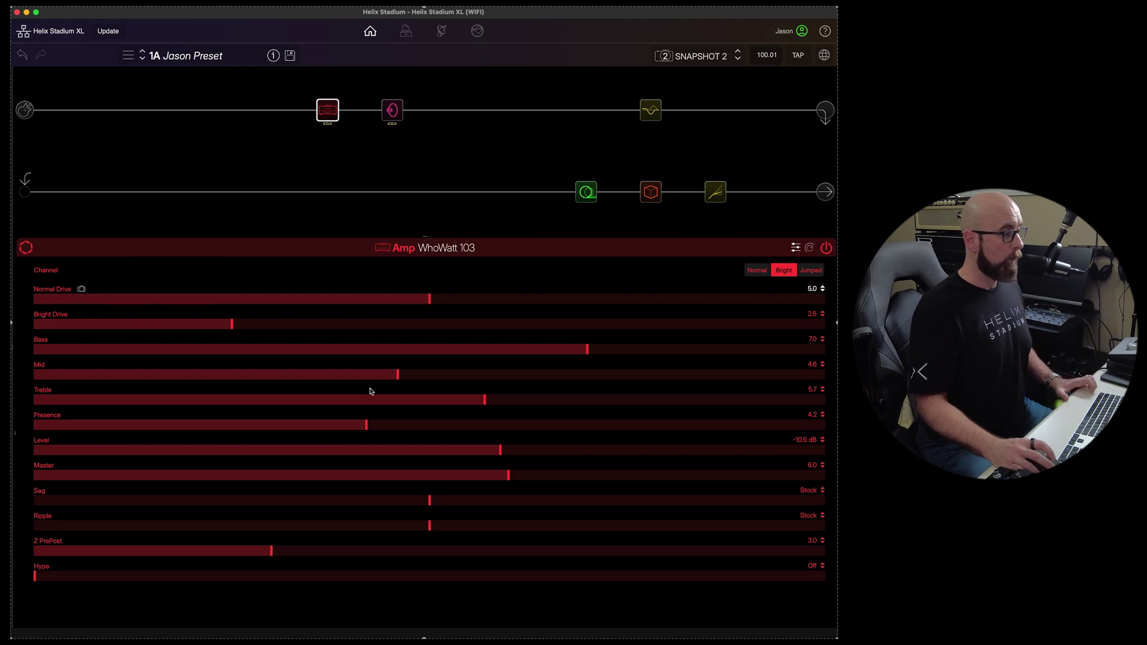
{"action": "right_click", "coordinate": [215, 329]}
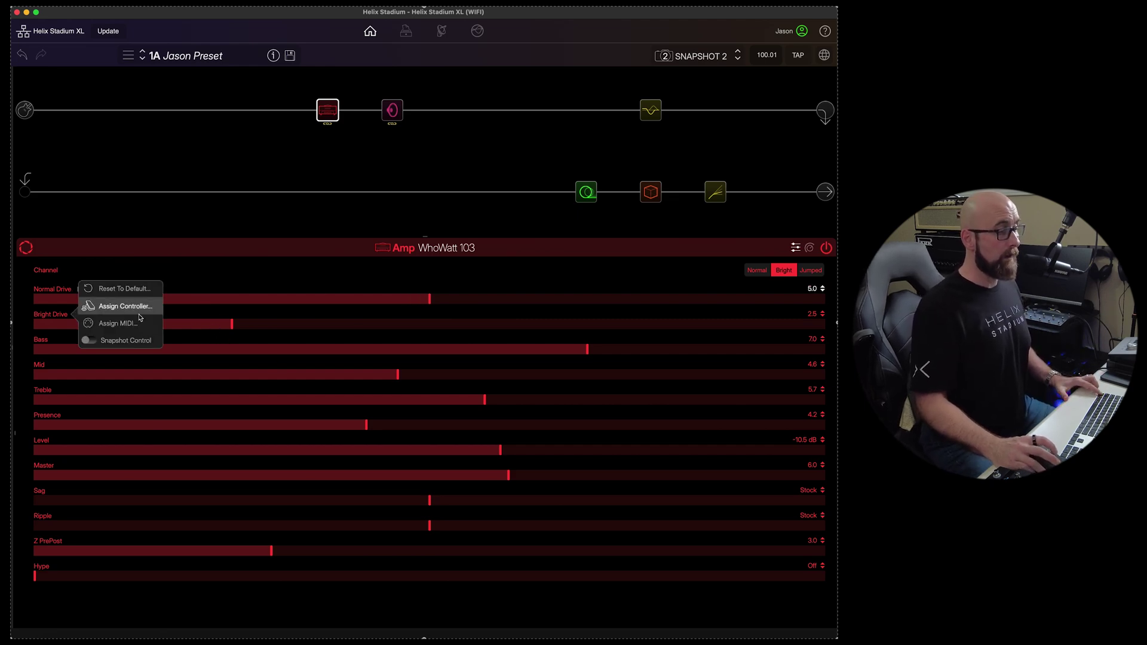
{"action": "left_click", "coordinate": [224, 273]}
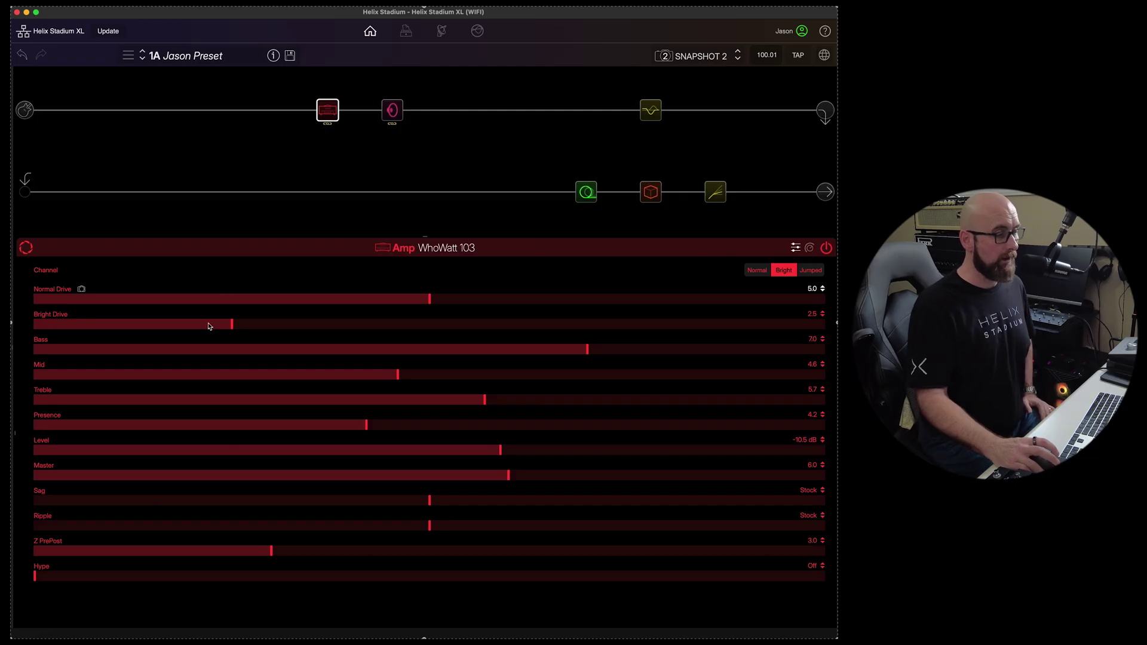
{"action": "right_click", "coordinate": [209, 326]}
{"action": "left_click", "coordinate": [141, 340]}
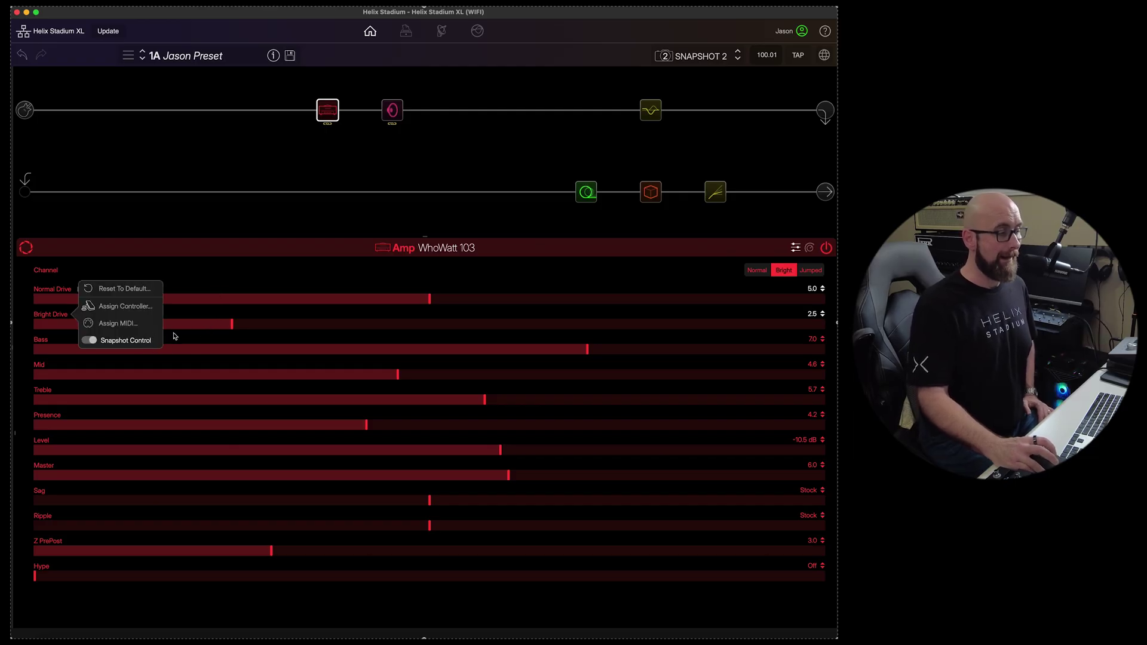
{"action": "left_click", "coordinate": [240, 278]}
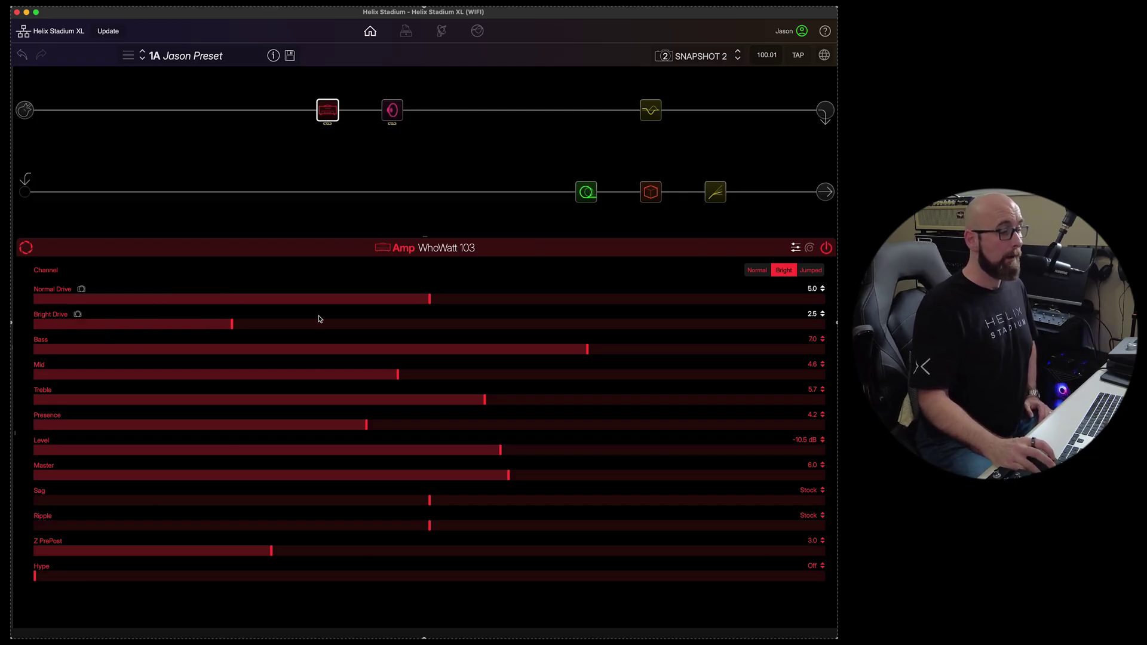
In Snapshot 2, set the WhoWatt 103 amp's Bright Drive to 4.3 and Normal Drive to 3.1.
{"action": "left_click", "coordinate": [374, 324]}
{"action": "left_click", "coordinate": [374, 297]}
{"action": "left_click_drag", "start_coordinate": [374, 297], "coordinate": [279, 297]}
Compare the amp's drive settings between Snapshots 1 and 2, and bypass and re-enable the amp block.
{"action": "left_click", "coordinate": [700, 59]}
{"action": "left_click", "coordinate": [697, 79]}
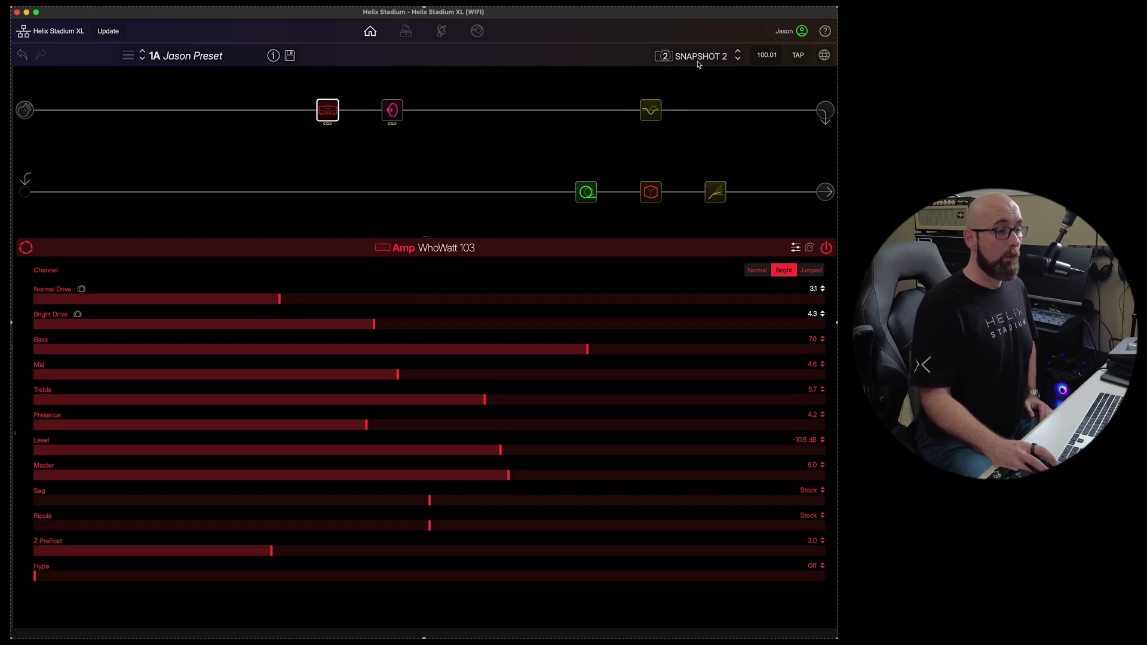
{"action": "left_click", "coordinate": [827, 250]}
{"action": "left_click", "coordinate": [827, 250]}
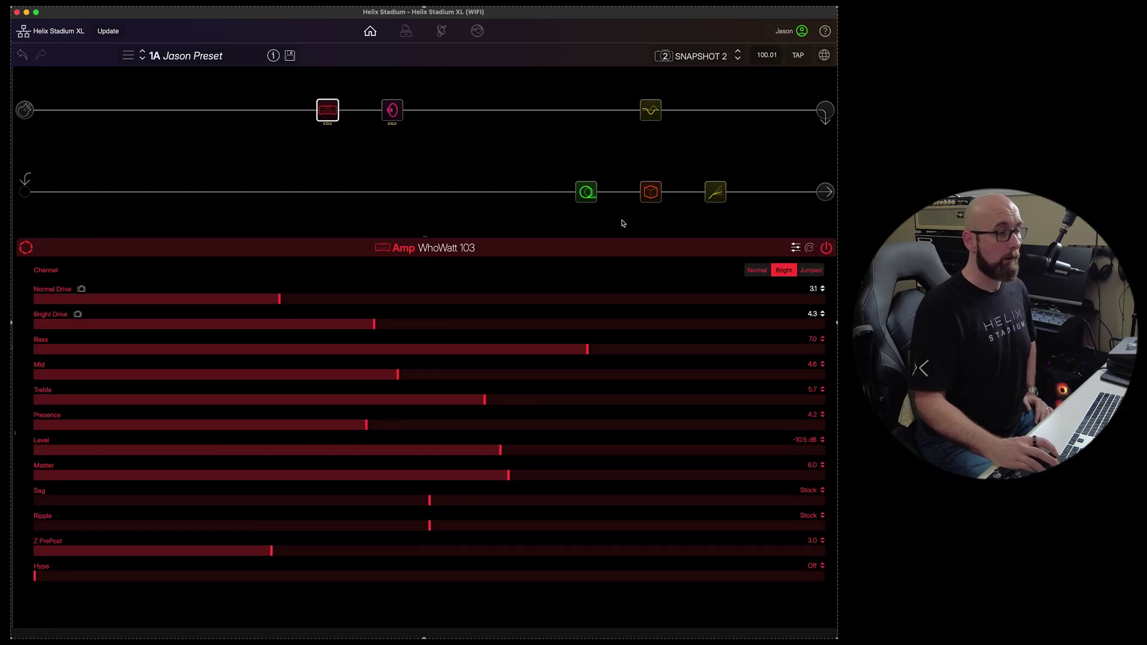
Clear all blocks in the preset from the reverb block's actions, and undo the clearing.
{"action": "right_click", "coordinate": [587, 200]}
{"action": "left_click", "coordinate": [713, 199]}
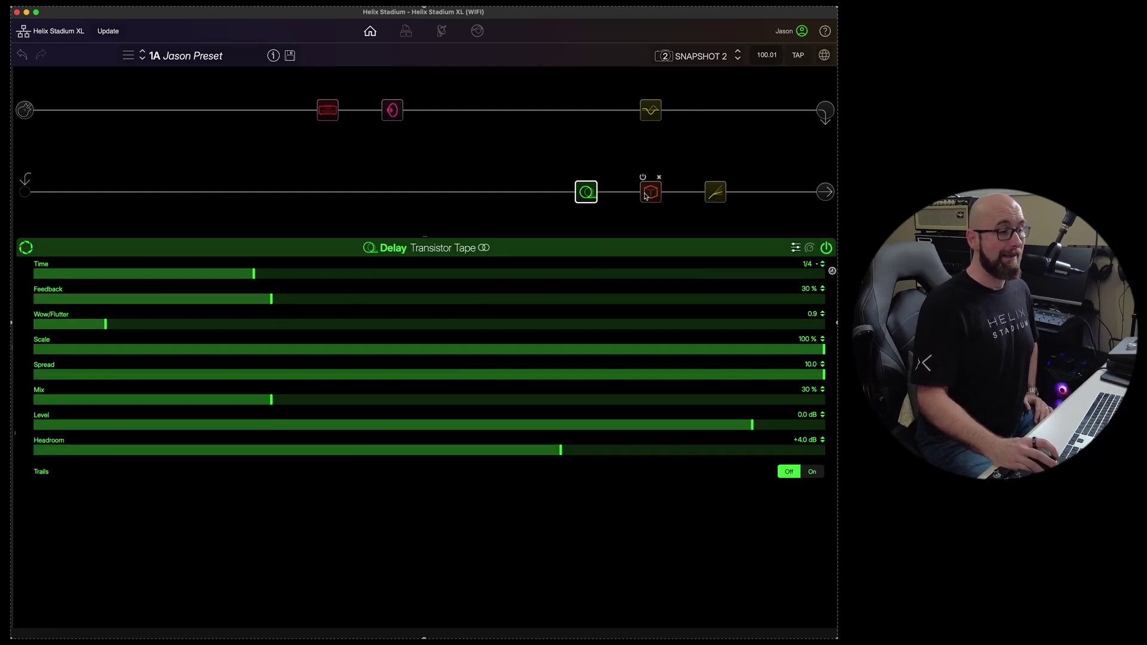
{"action": "left_click", "coordinate": [651, 199]}
{"action": "right_click", "coordinate": [653, 200]}
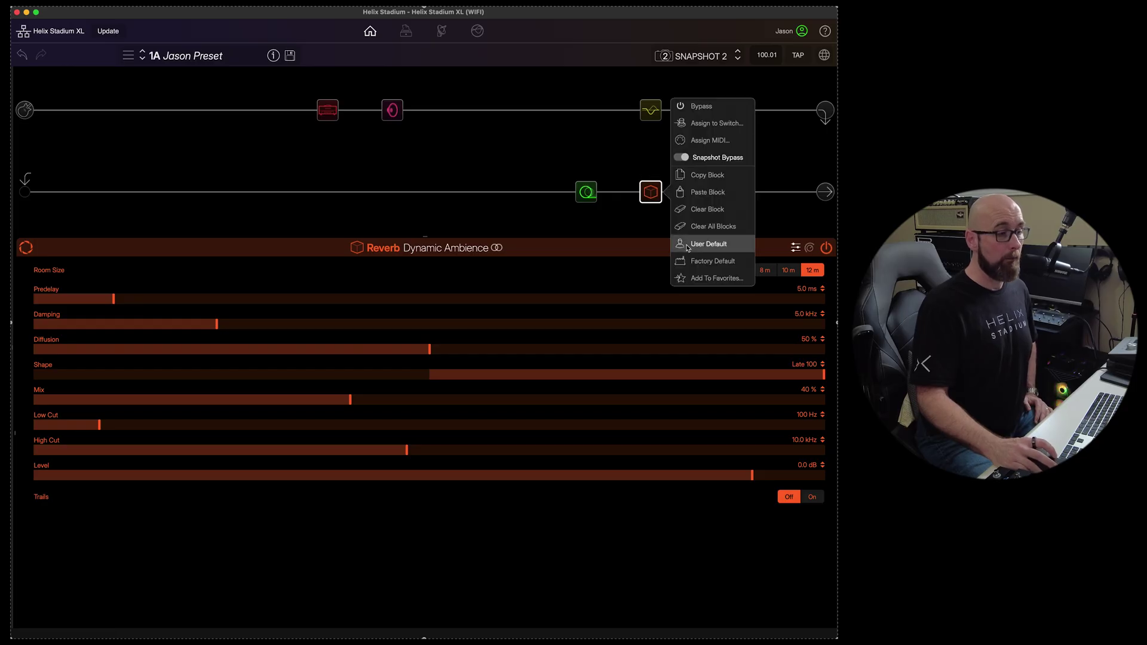
{"action": "left_click", "coordinate": [698, 228]}
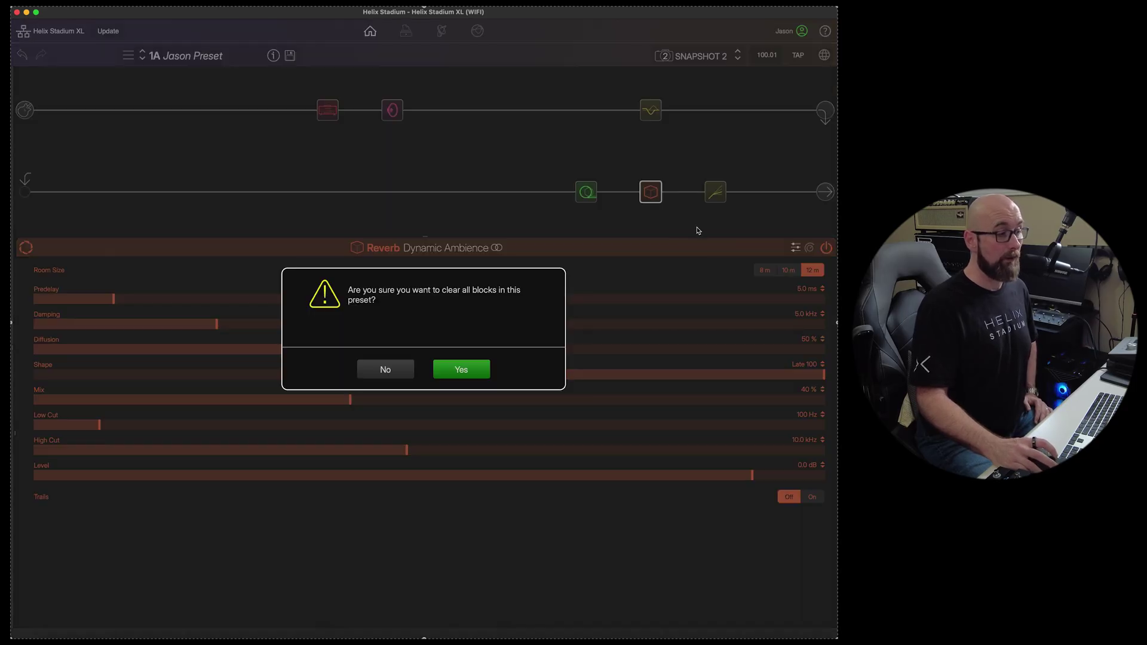
{"action": "left_click", "coordinate": [472, 374]}
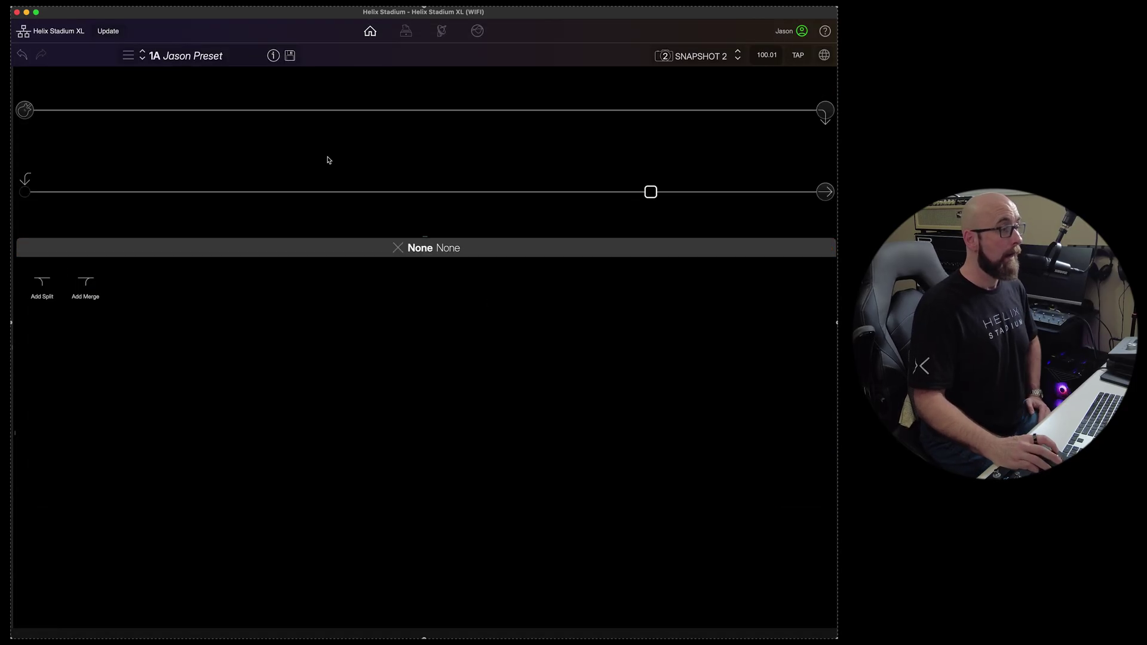
{"action": "left_click", "coordinate": [24, 56]}
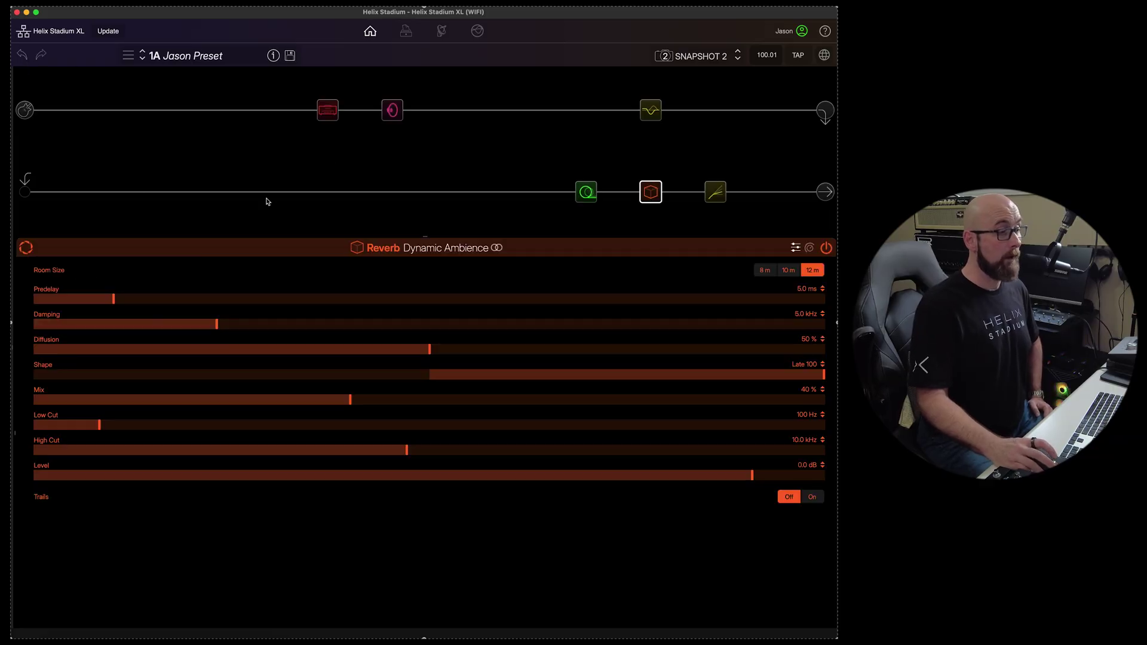